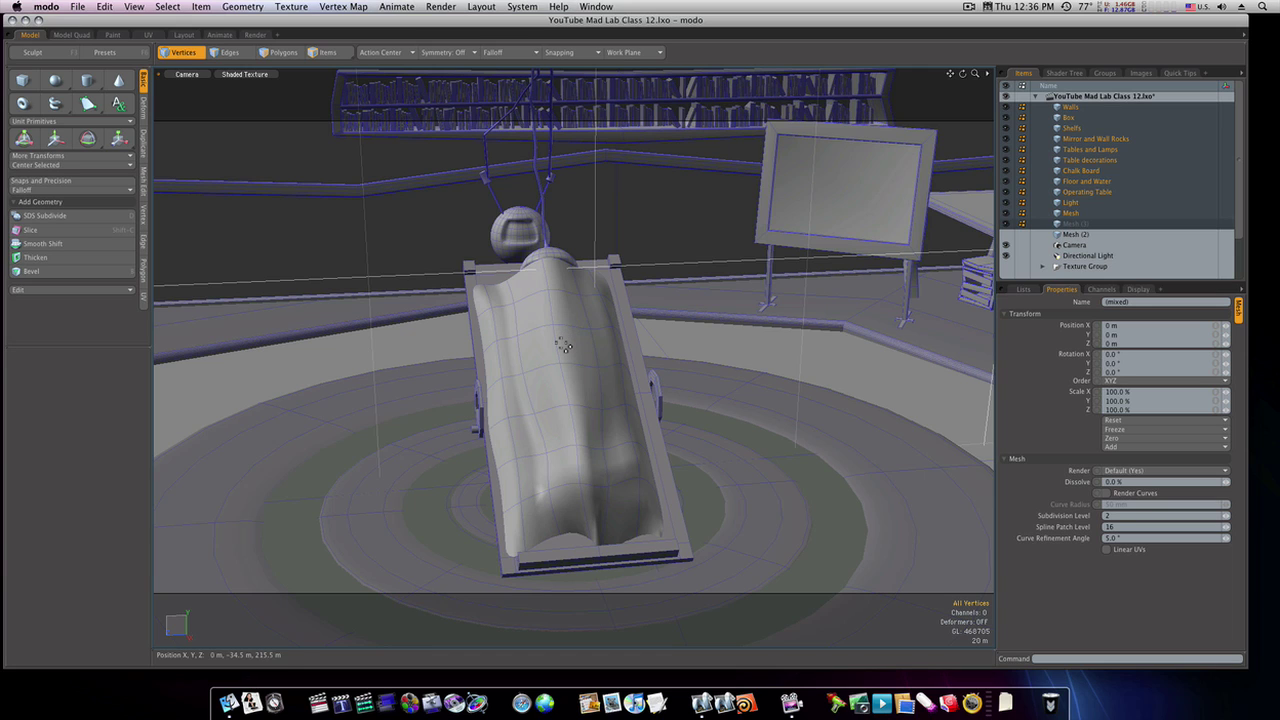
In Polygons mode, select a band of six polygons across the sheet over the upper body.
key(2)
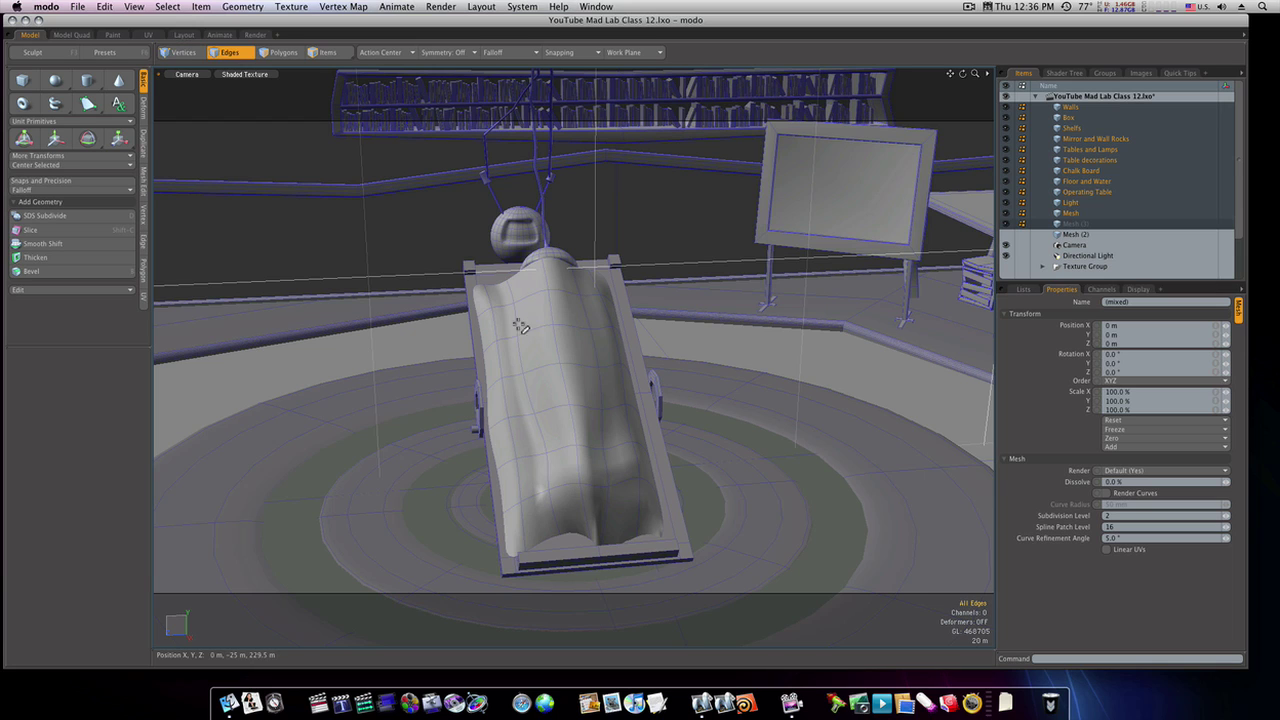
key(3)
drag(492, 330, 606, 322)
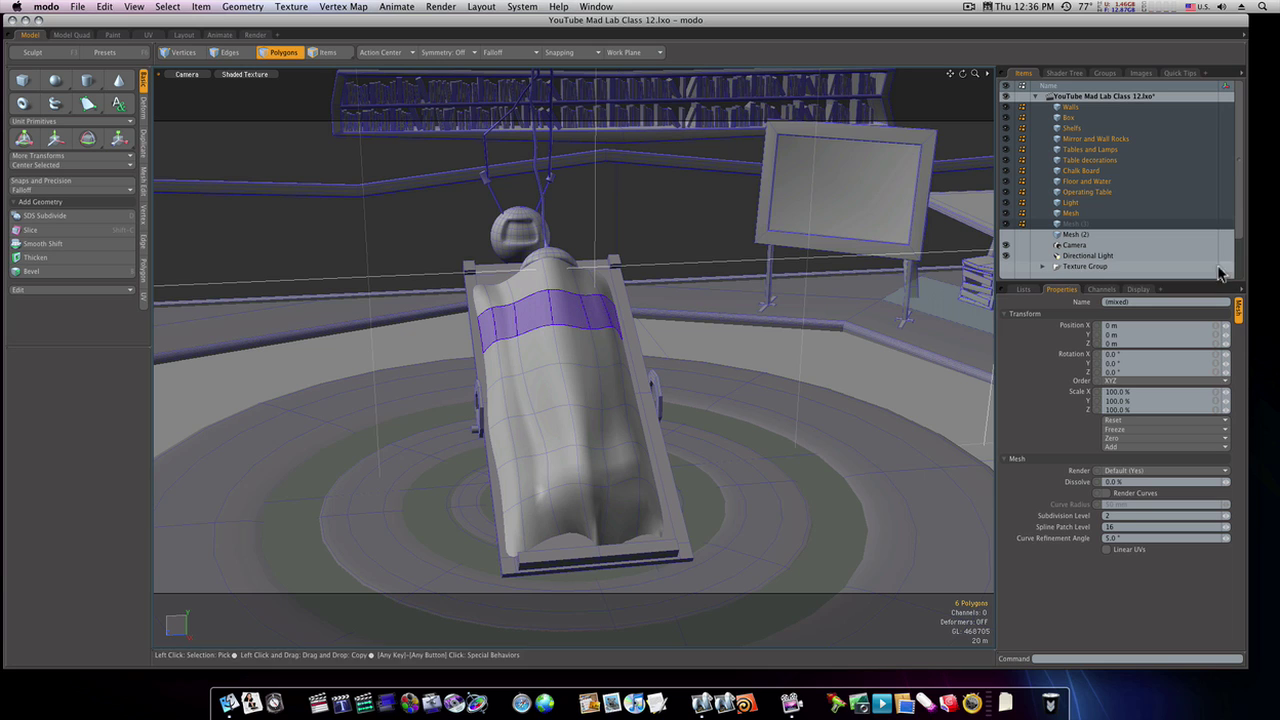
Show only the Mesh (3) strip, then squash it vertically and stretch it sideways.
click(1089, 226)
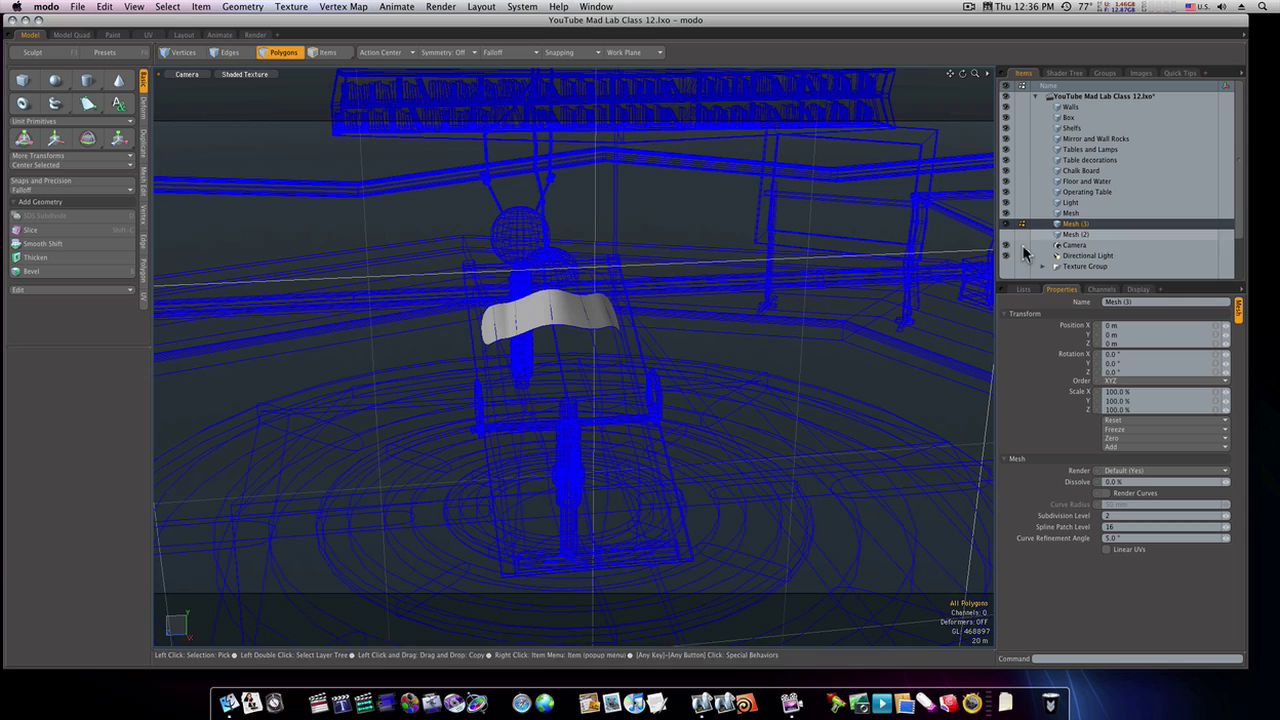
key(y)
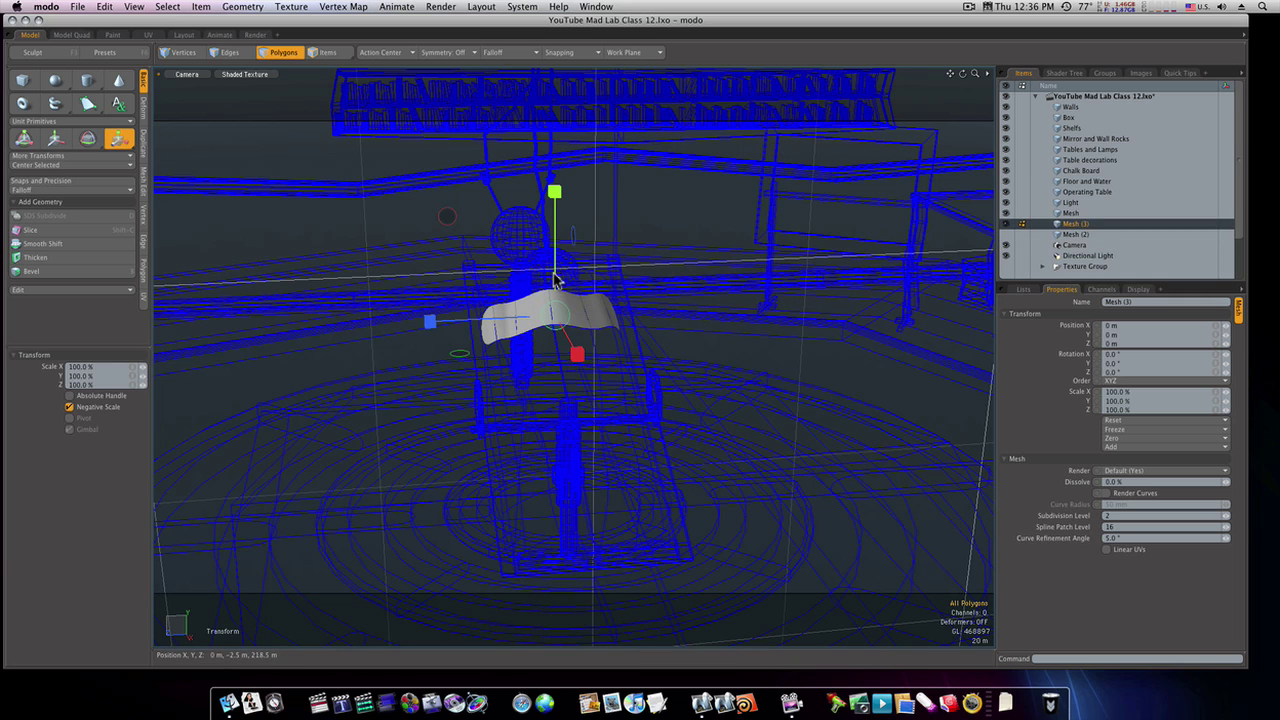
drag(556, 280, 556, 299)
drag(554, 210, 554, 240)
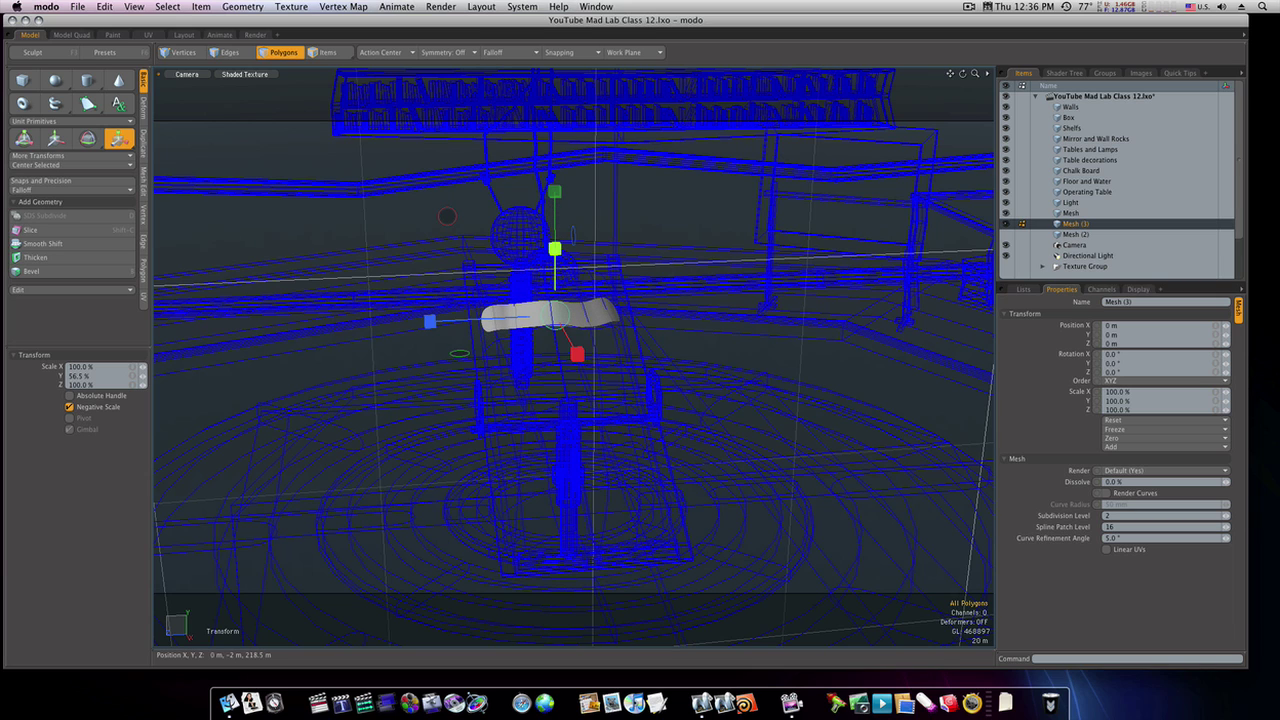
drag(429, 321, 389, 323)
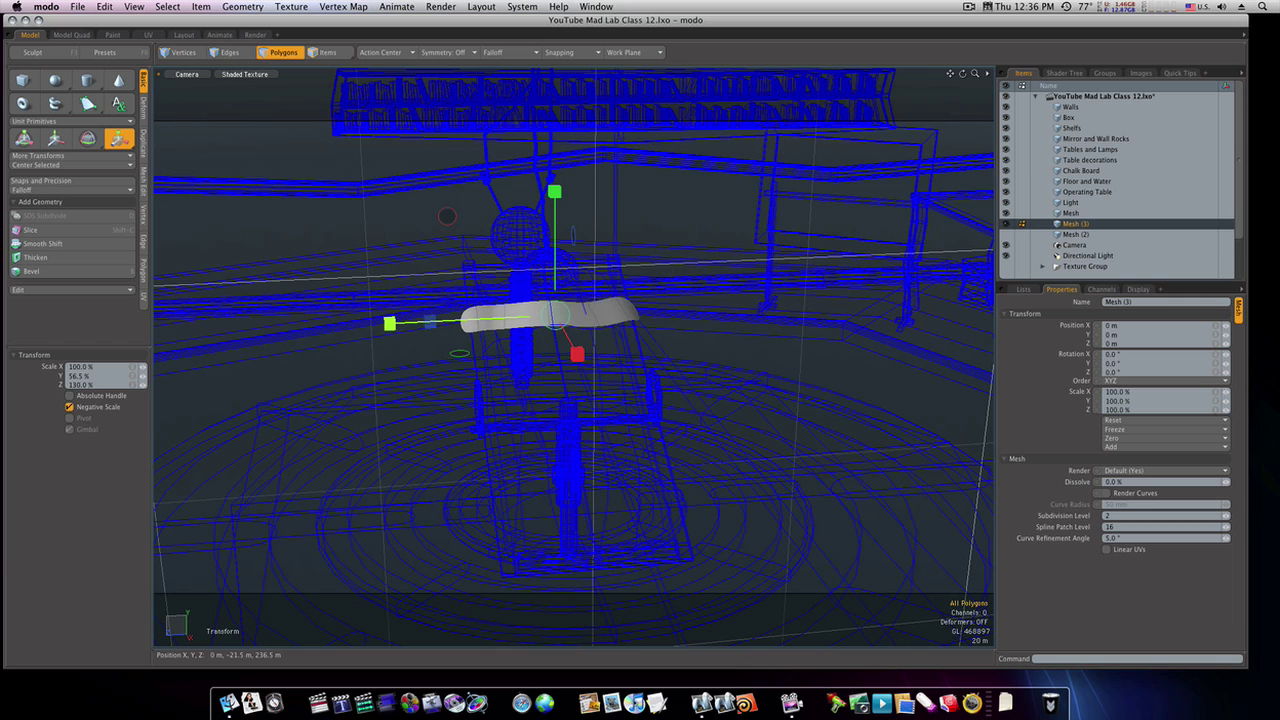
Set the Action Center to Local and shrink the strip along its own axis.
click(396, 52)
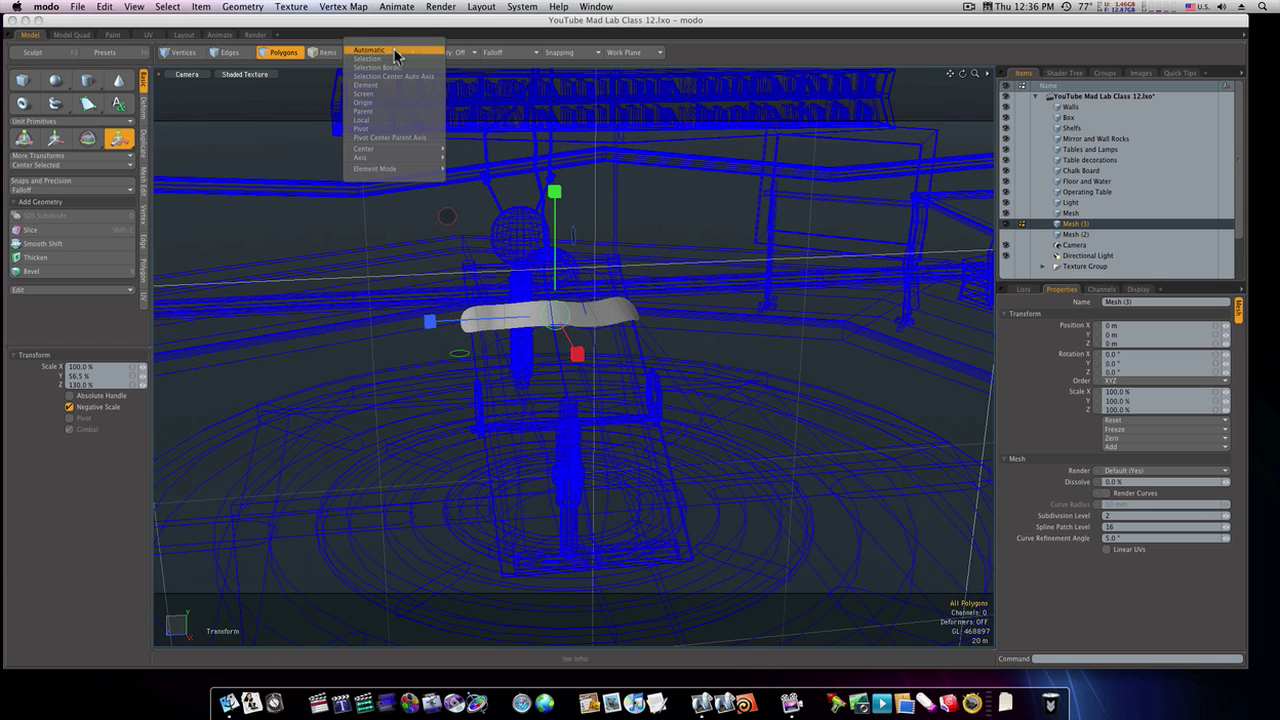
click(398, 119)
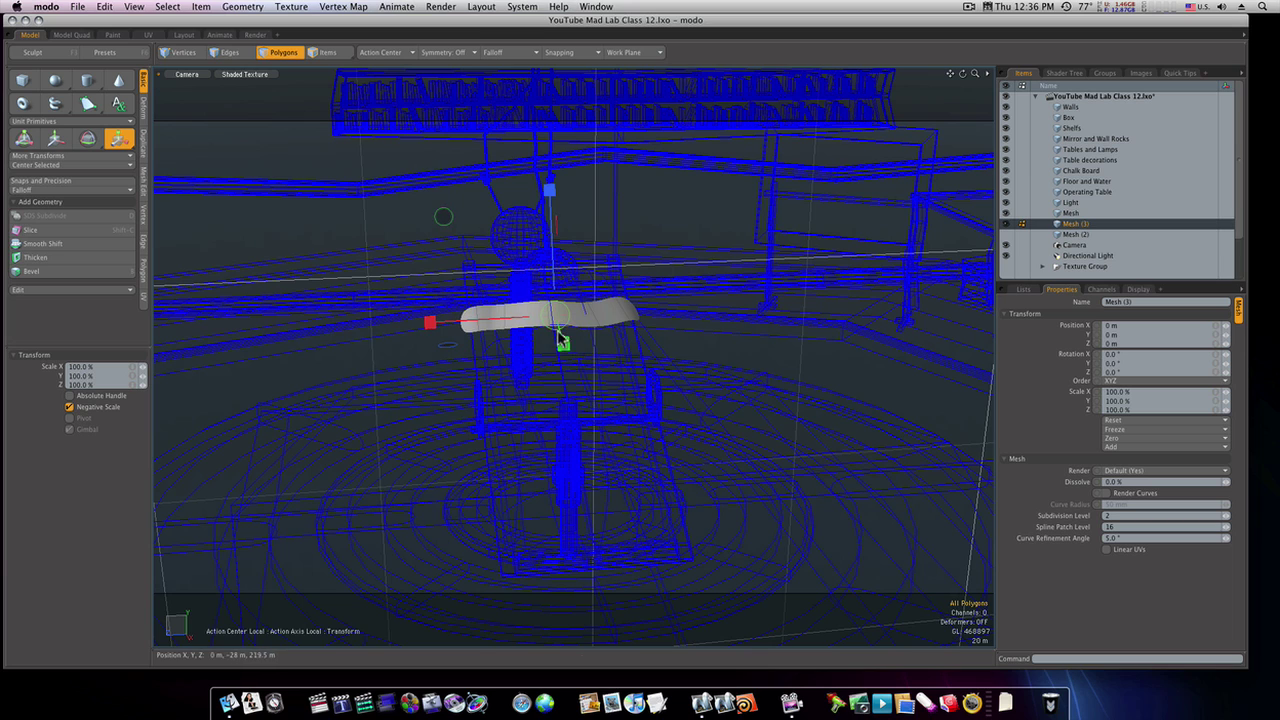
mouse_move(558, 326)
mouse_down()
mouse_move(518, 322)
mouse_move(556, 322)
mouse_up()
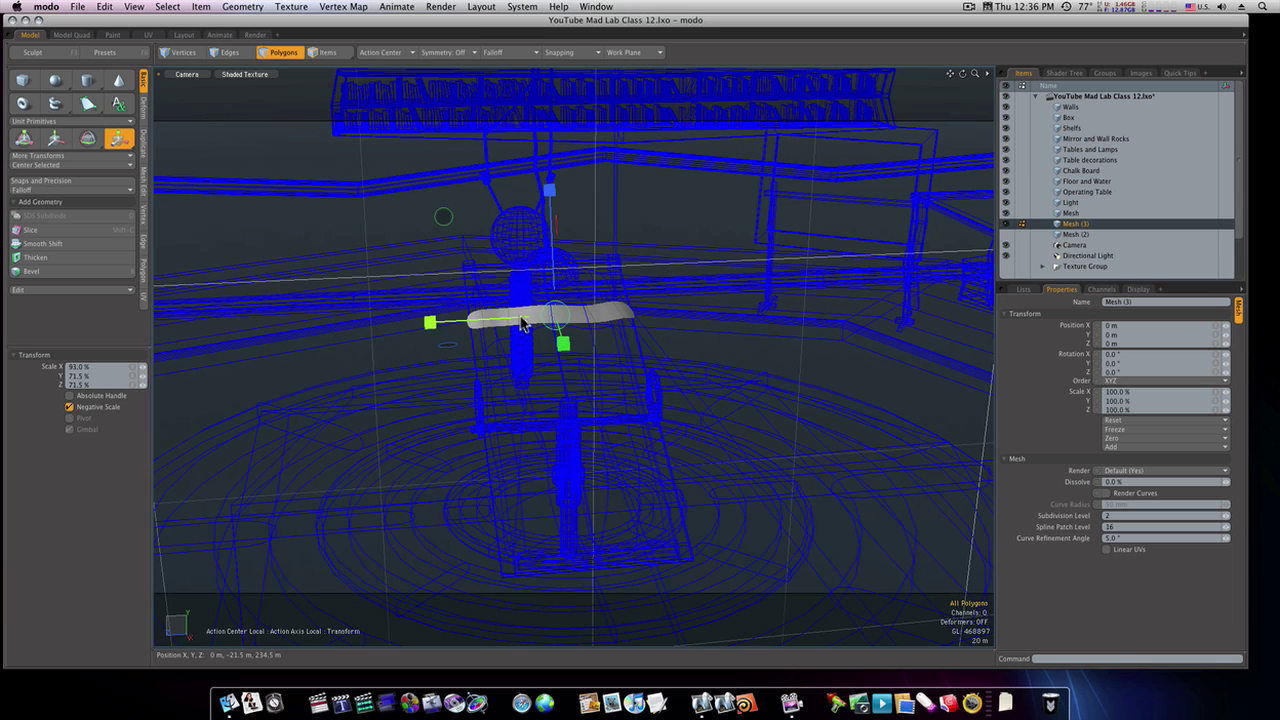
Thicken the strip with Smooth Shift into a solid rounded strap.
key(space)
click(80, 264)
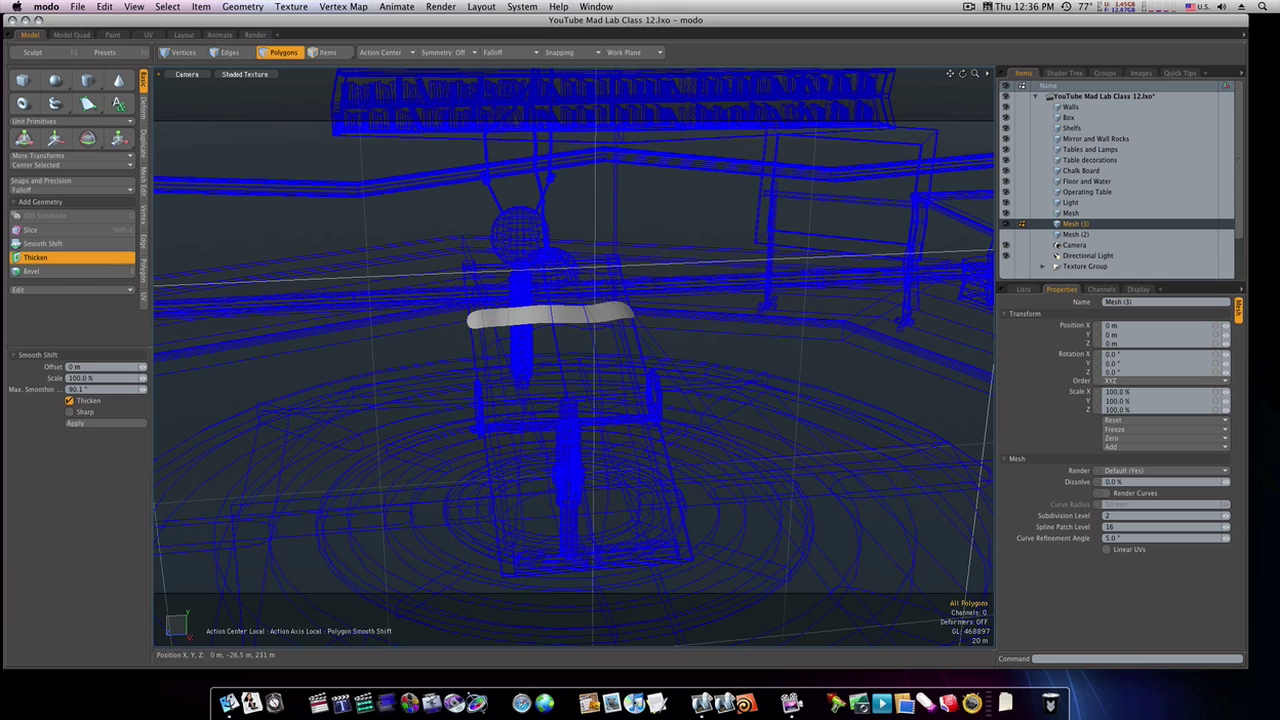
mouse_move(678, 315)
mouse_down()
mouse_move(660, 315)
mouse_move(700, 315)
mouse_up()
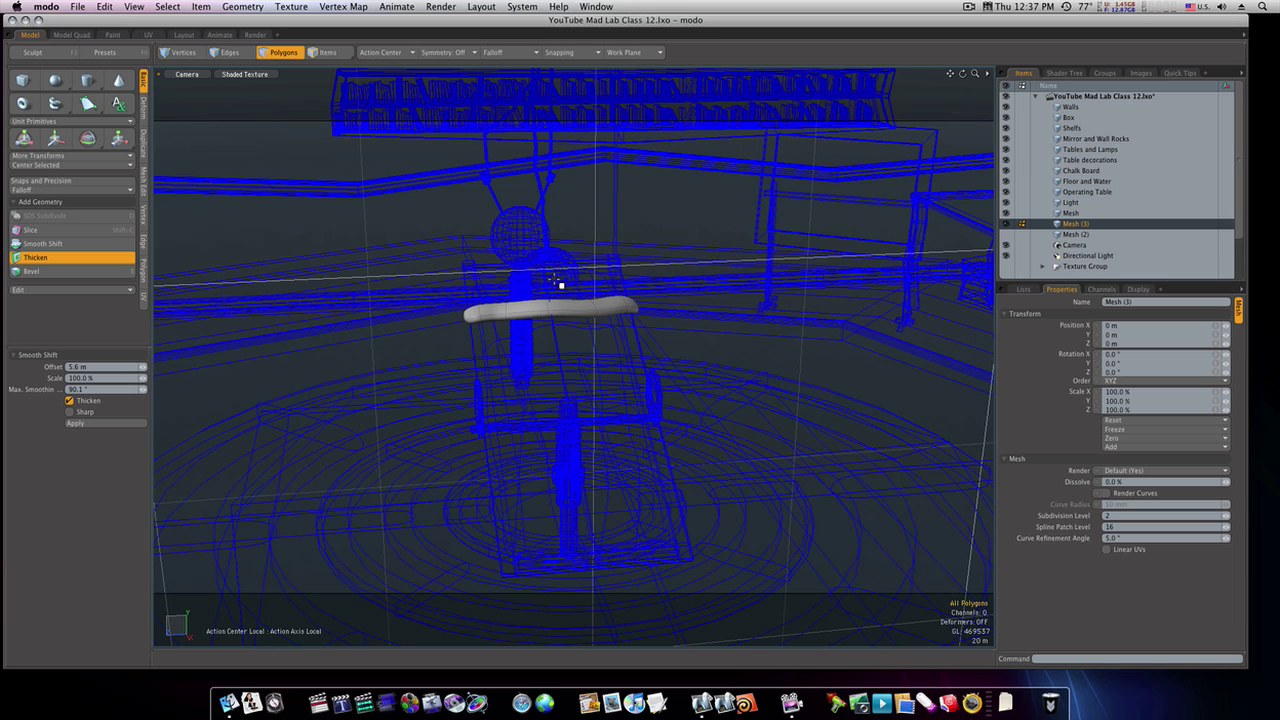
key(space)
key(w)
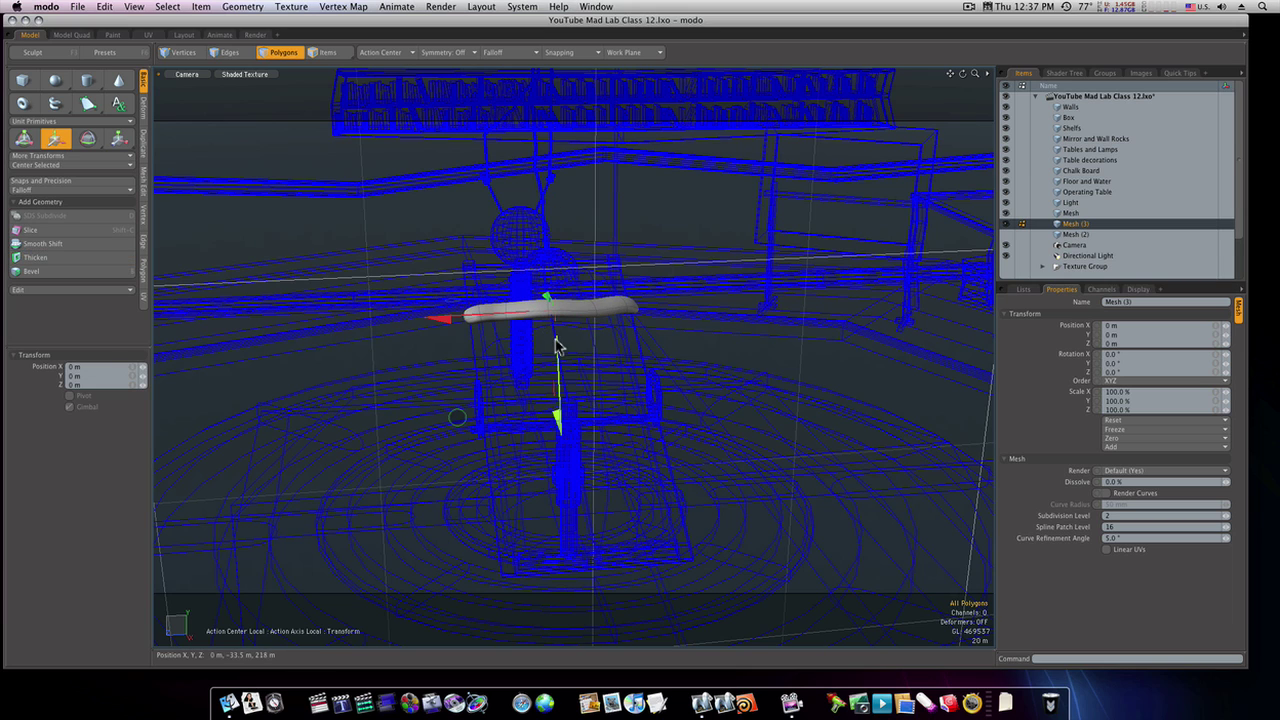
key(space)
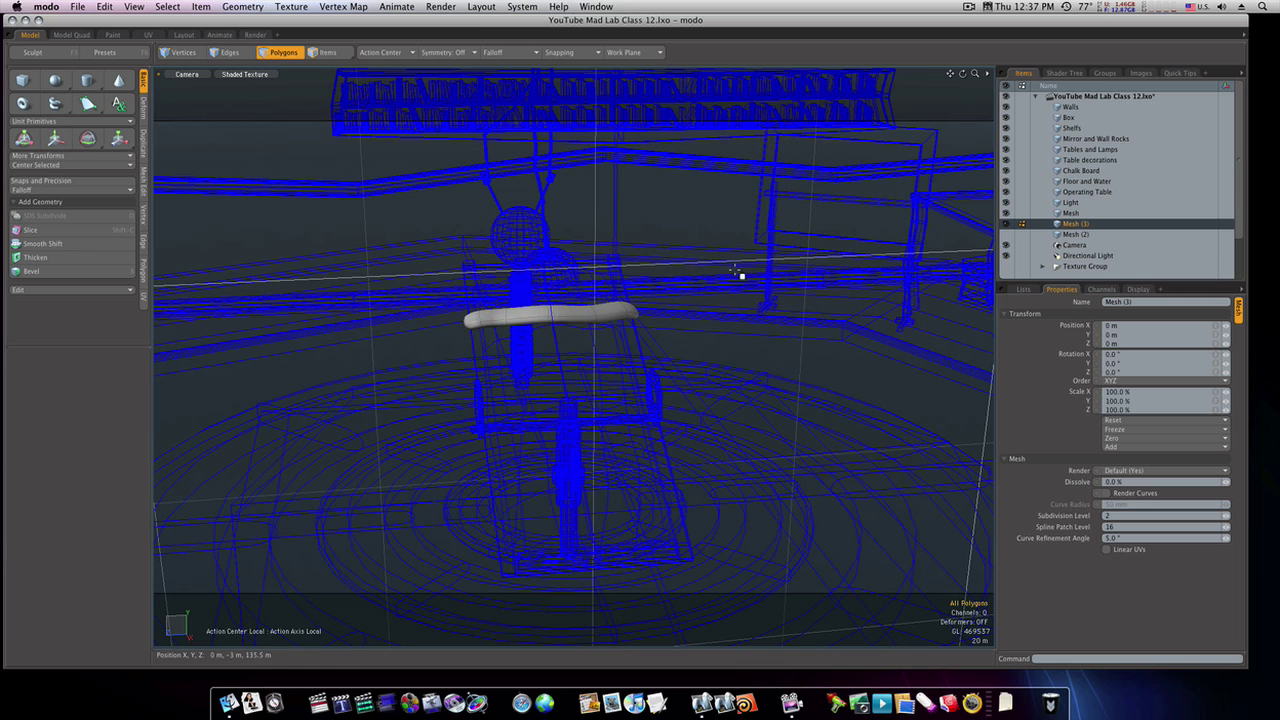
Show all scene layers again and shift the whole strap along the body.
shift+click(1070, 107)
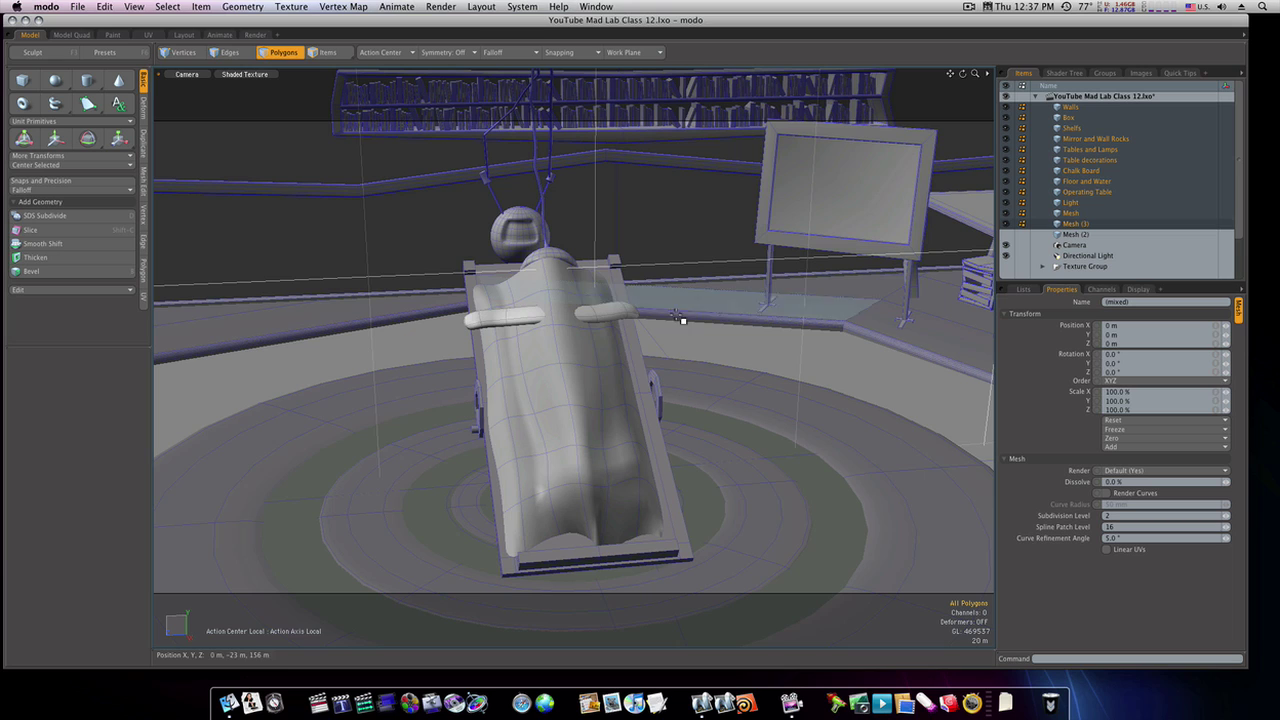
double_click(614, 313)
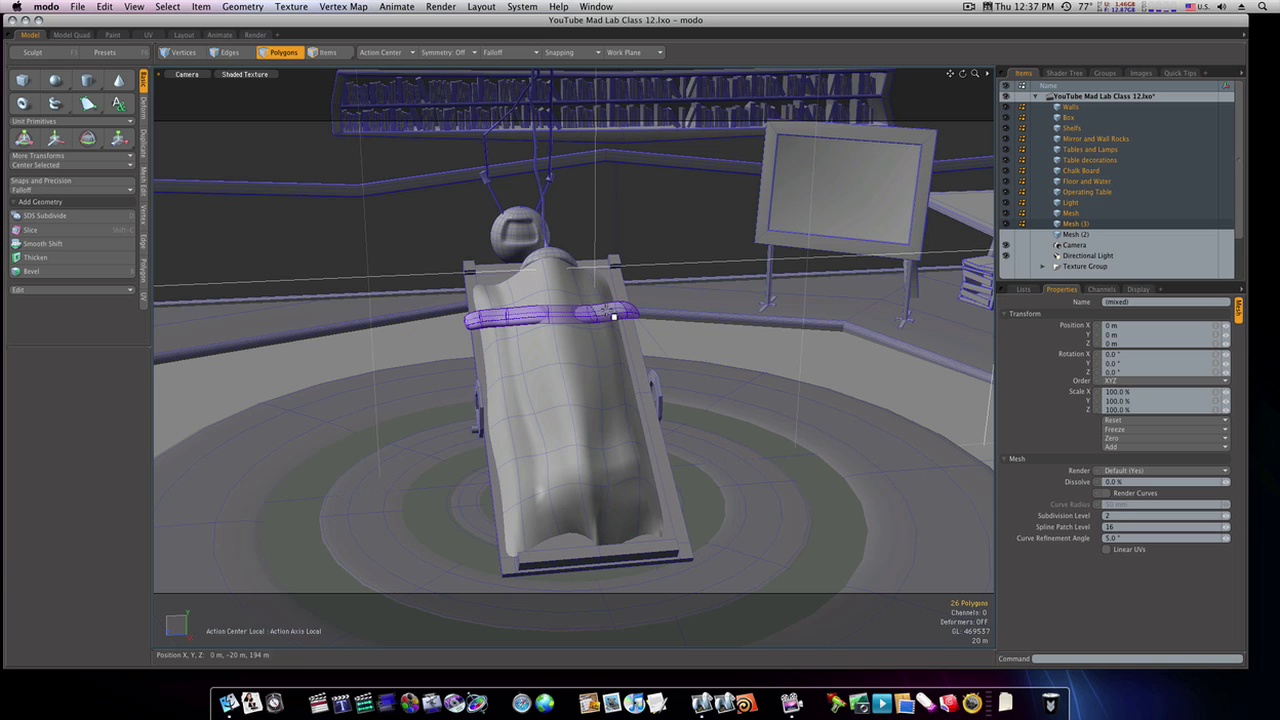
key(w)
drag(458, 428, 457, 412)
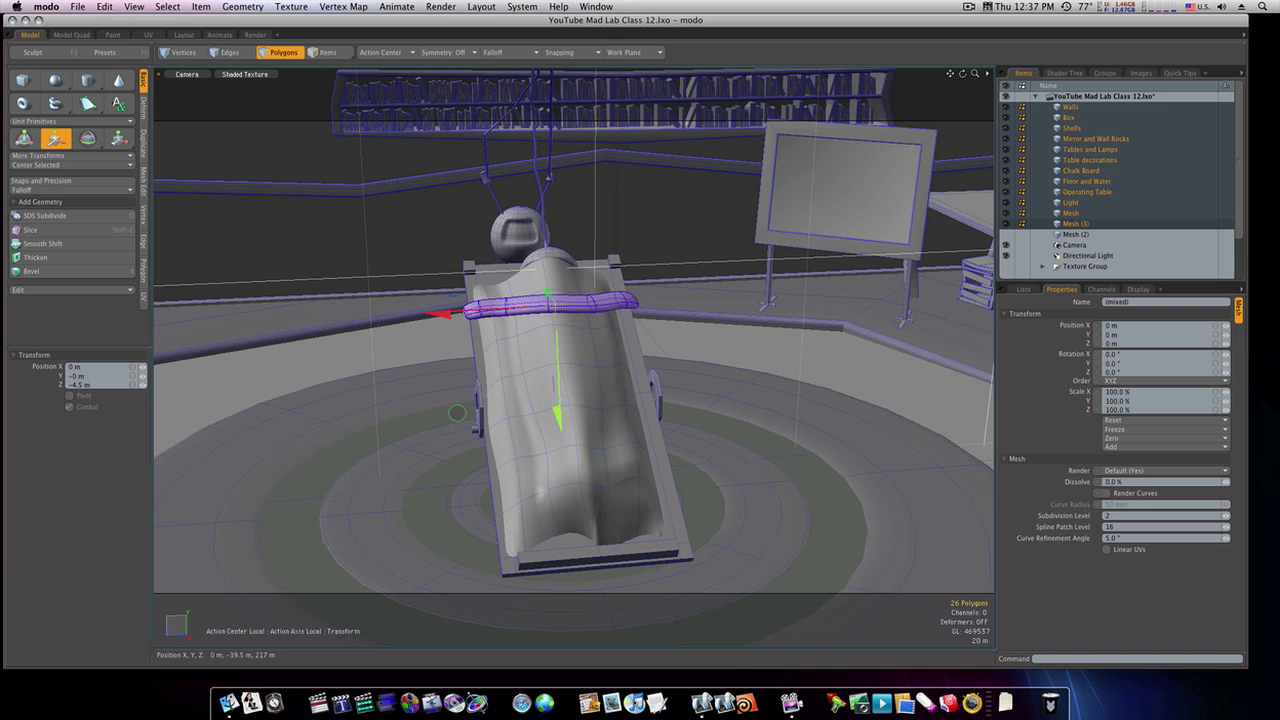
mouse_move(557, 360)
mouse_down()
mouse_move(557, 343)
mouse_move(594, 312)
mouse_up()
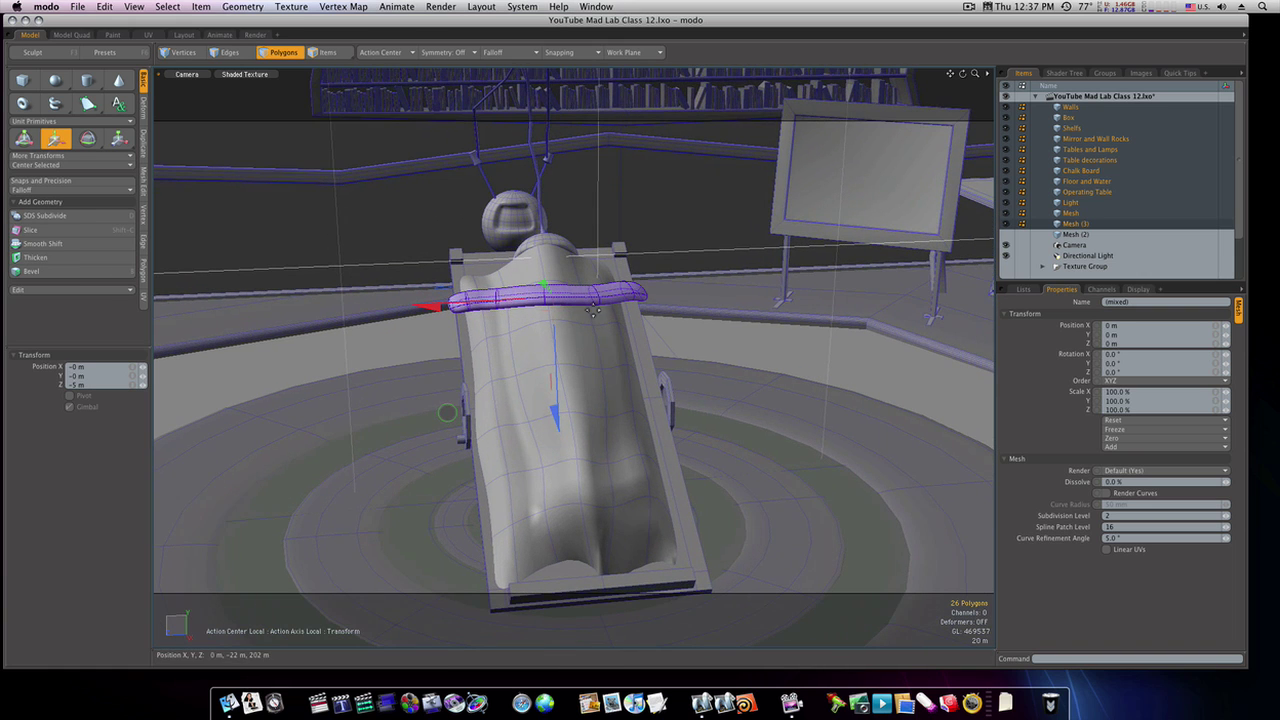
Scale the strap down in Z to about 71% so it rests against the sheet.
key(r)
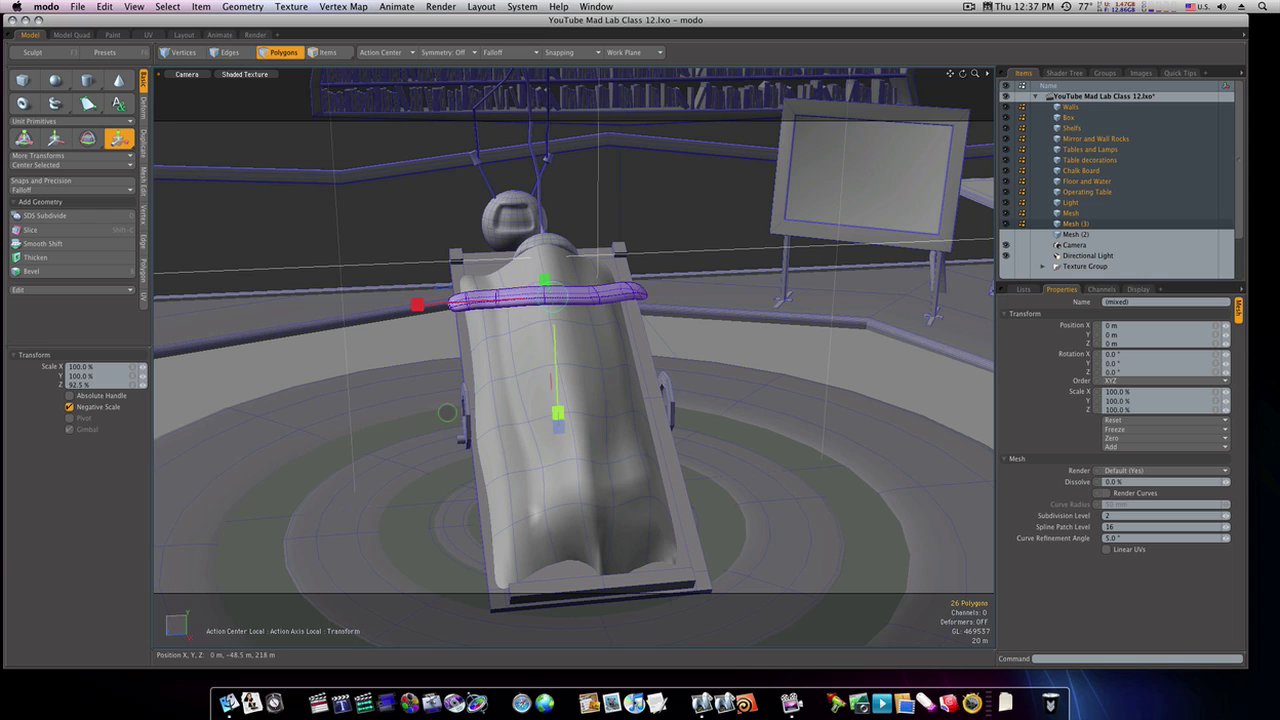
drag(555, 378, 556, 338)
alt+drag(557, 383, 642, 383)
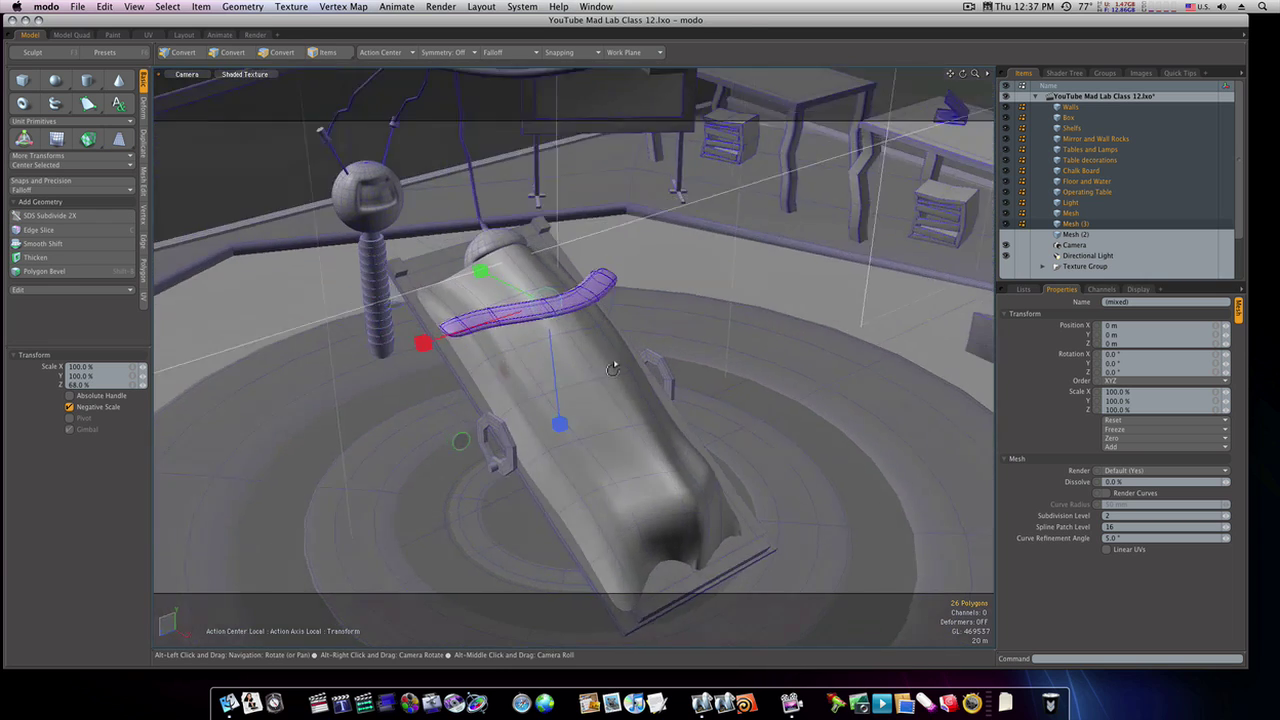
key(space)
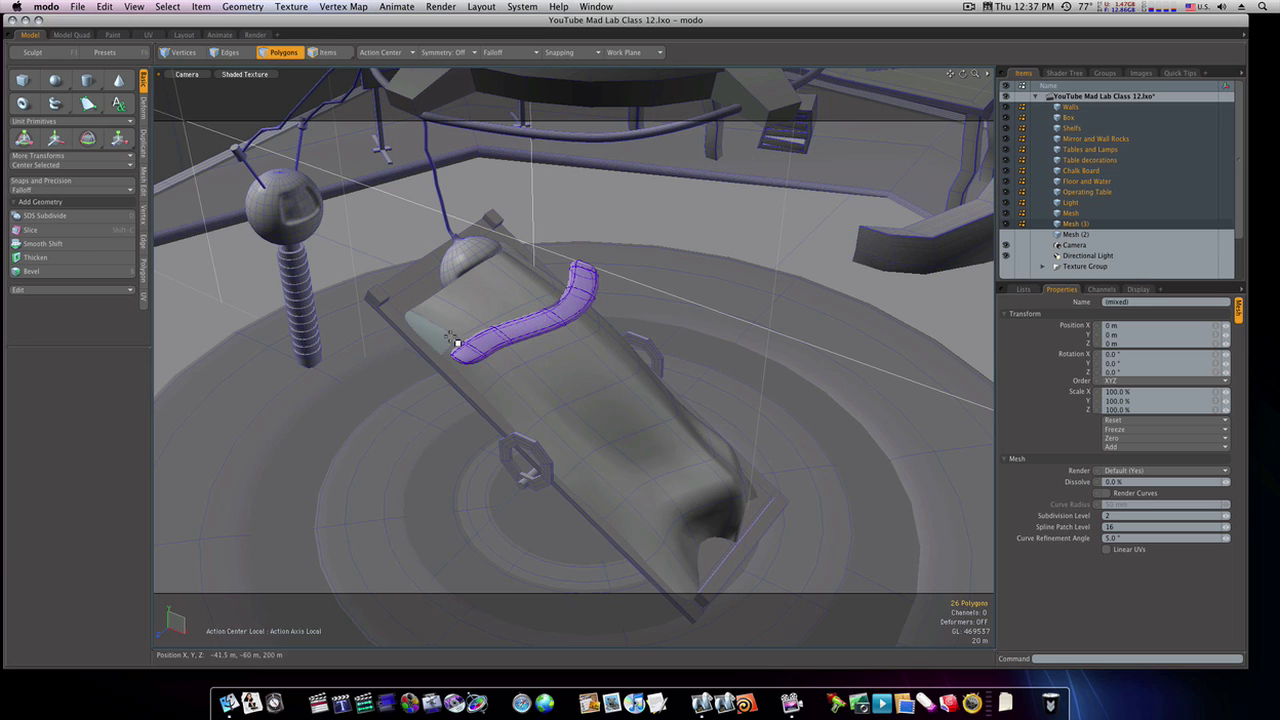
Bend the strap's end edges down over the side of the body.
key(2)
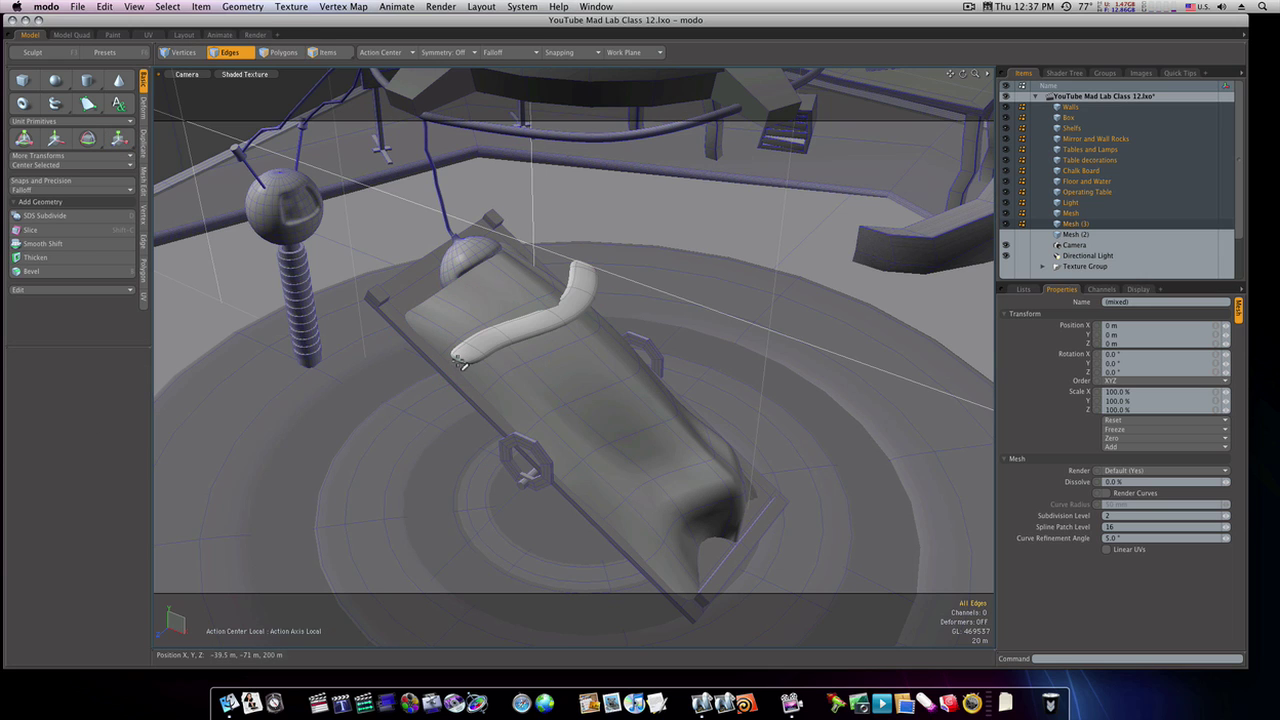
key(w)
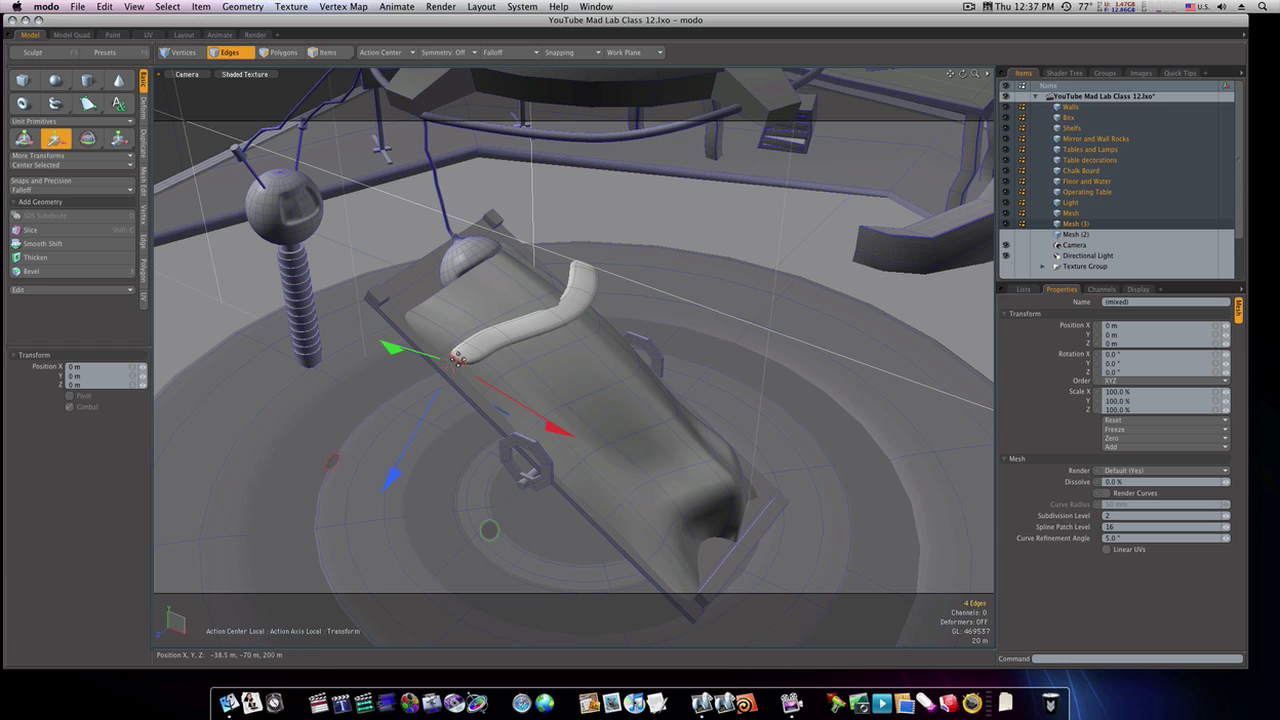
click(410, 52)
drag(447, 311, 489, 381)
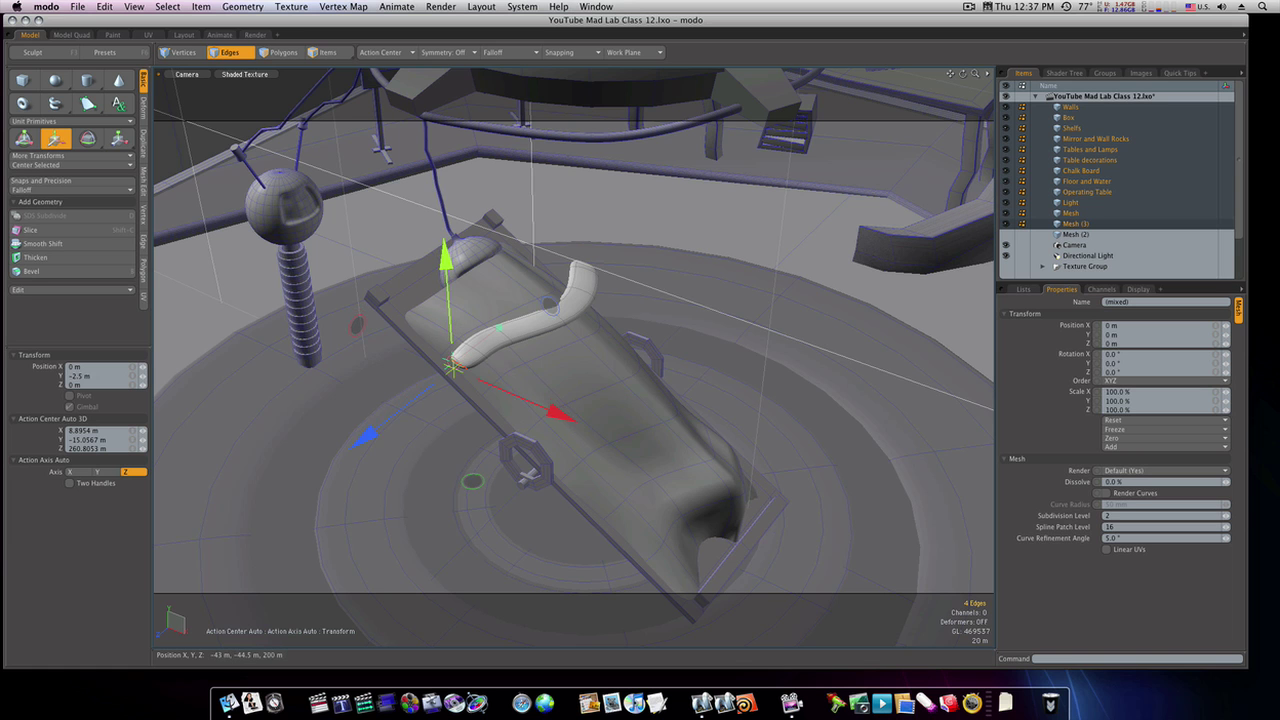
middle_drag(489, 381, 407, 365)
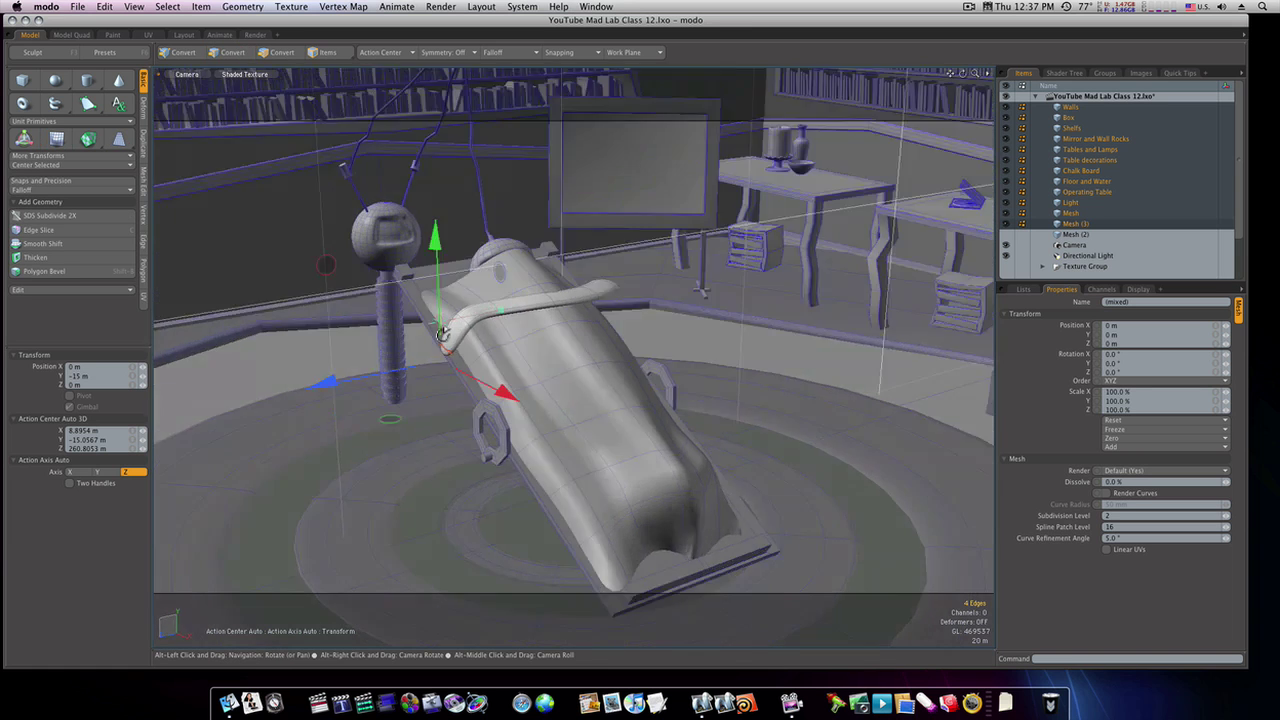
drag(407, 362, 452, 372)
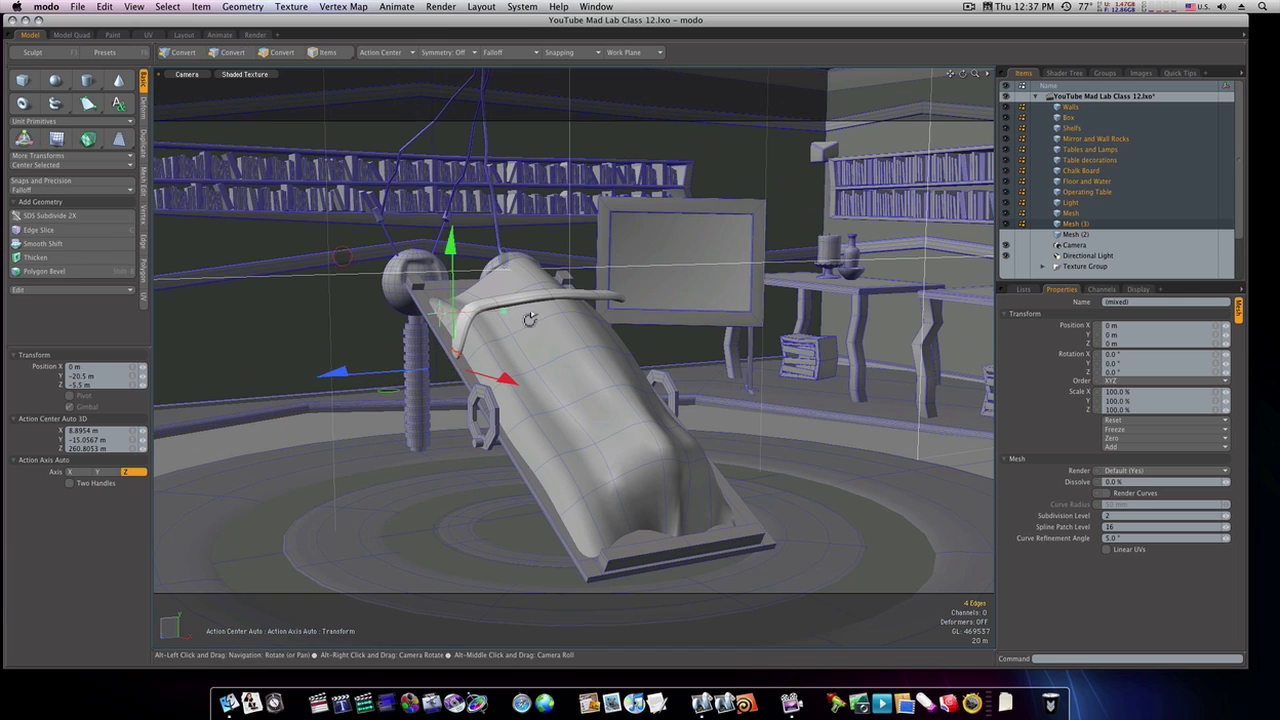
middle_drag(458, 316, 484, 322)
key(space)
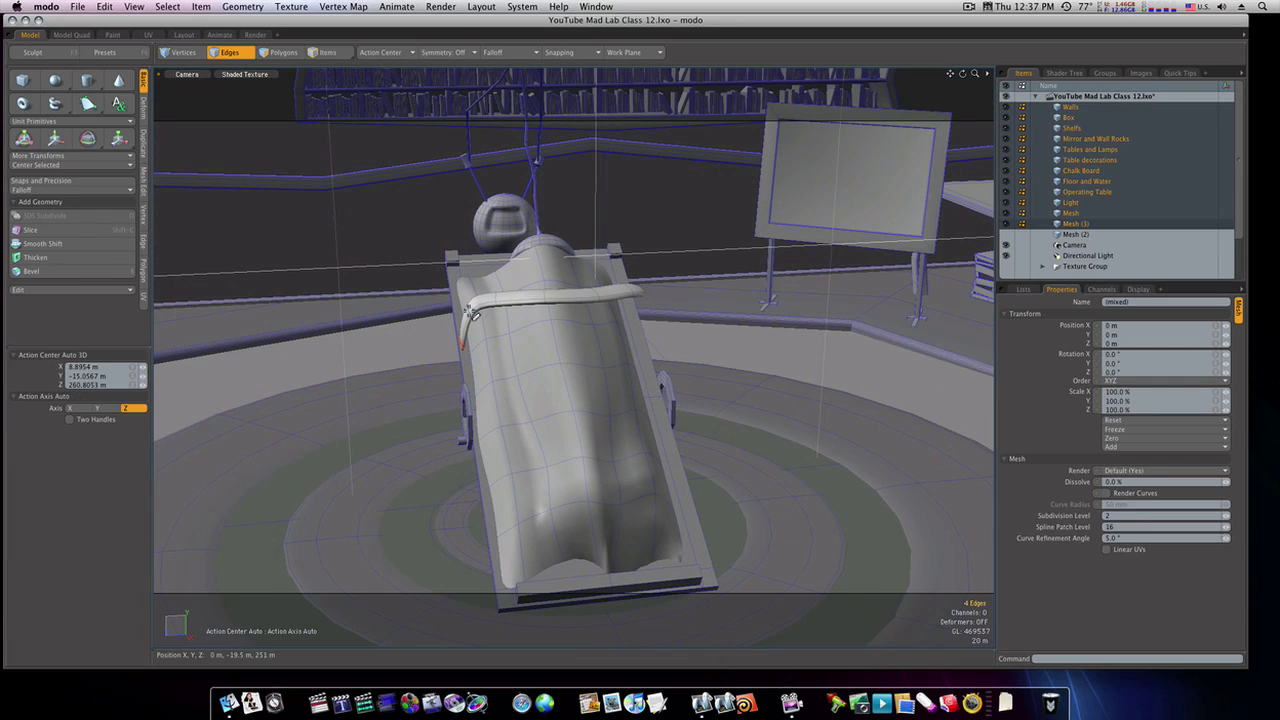
key(w)
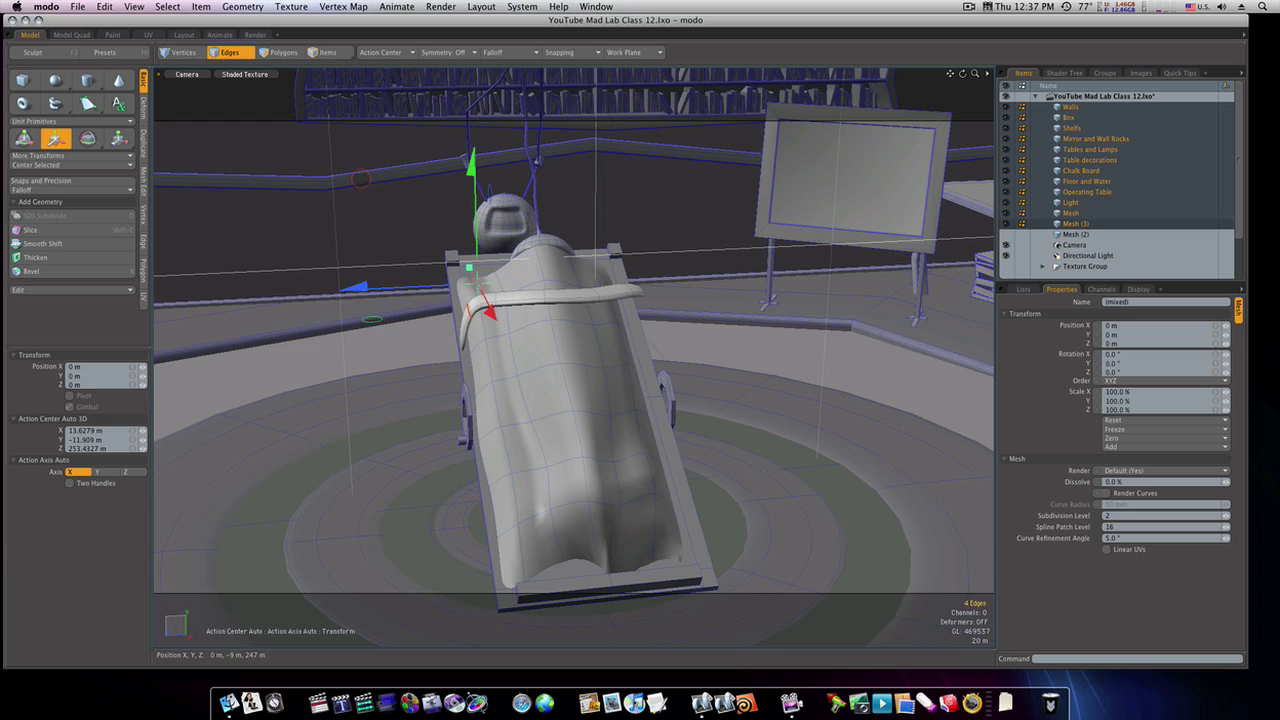
drag(474, 314, 470, 330)
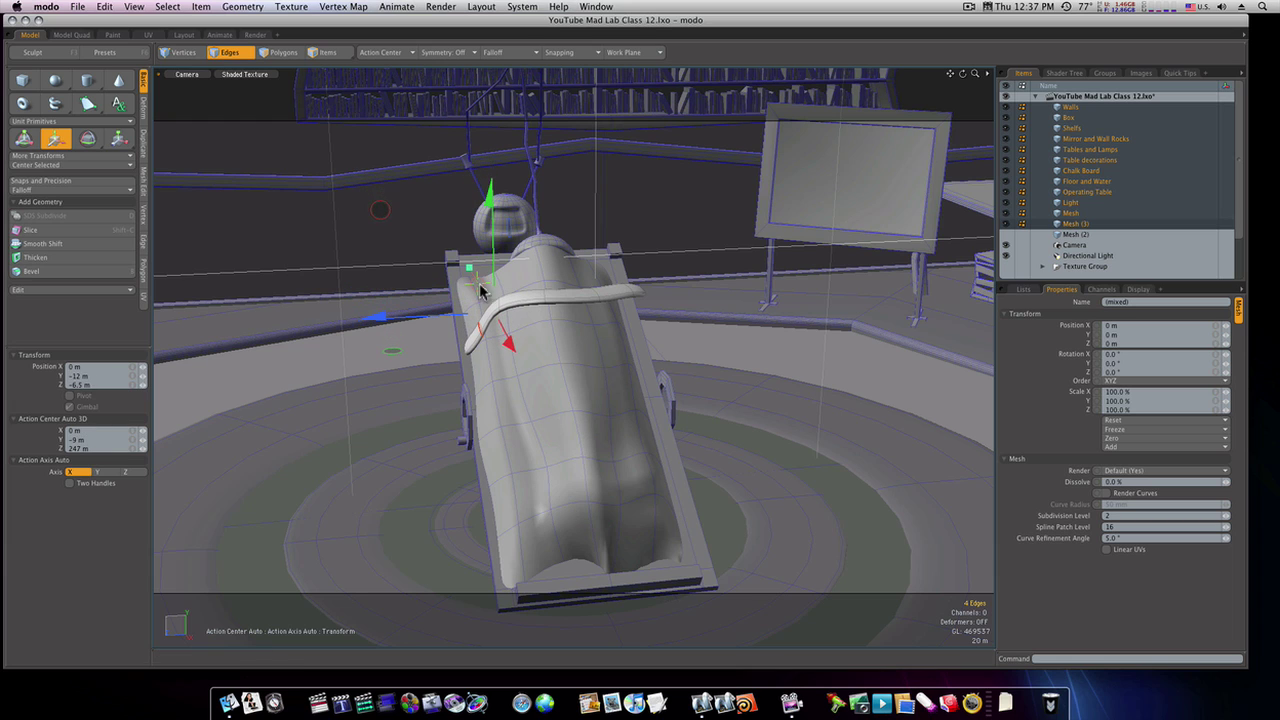
key(space)
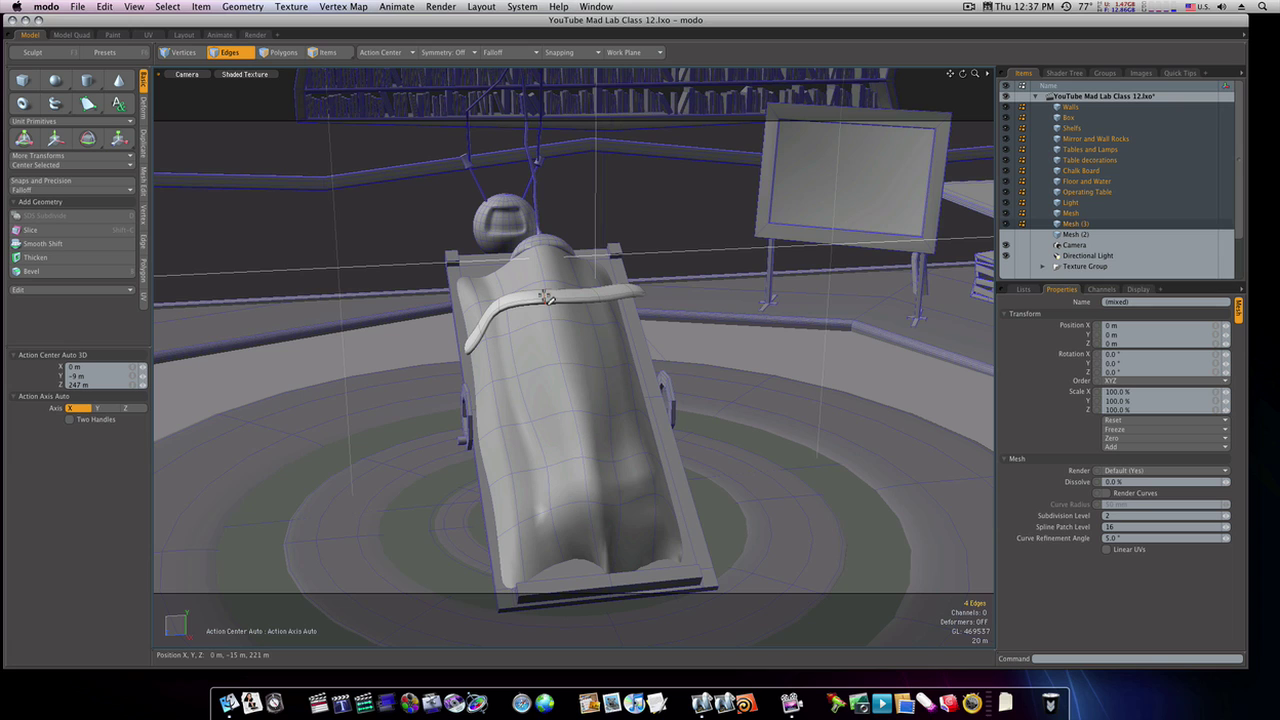
Adjust the strap's edge loops so they sit down onto the sheet.
key(w)
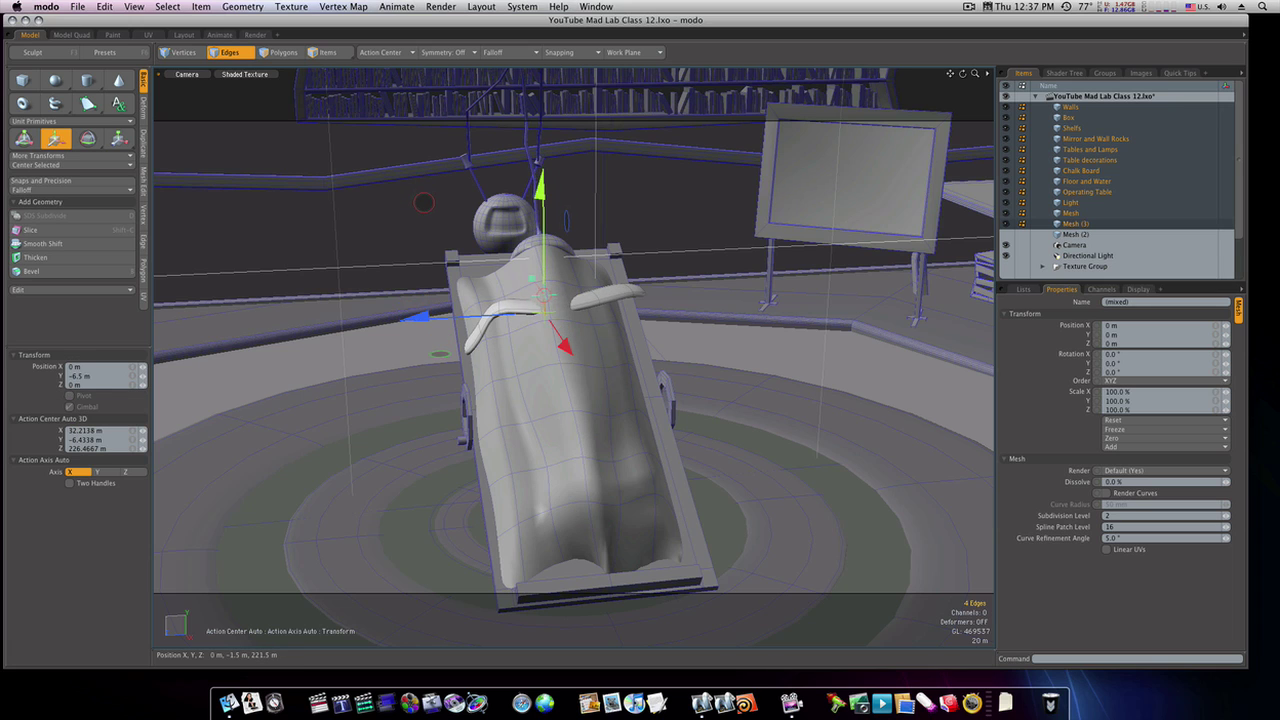
drag(507, 318, 507, 300)
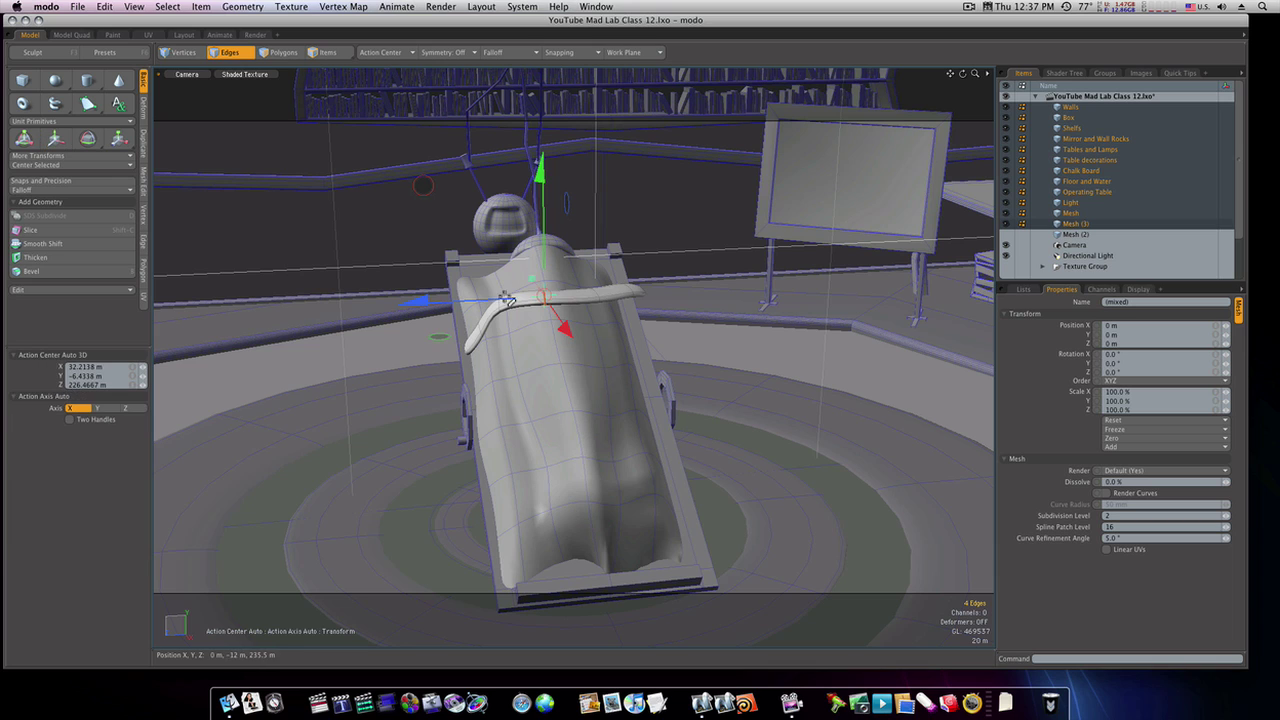
key(space)
key(w)
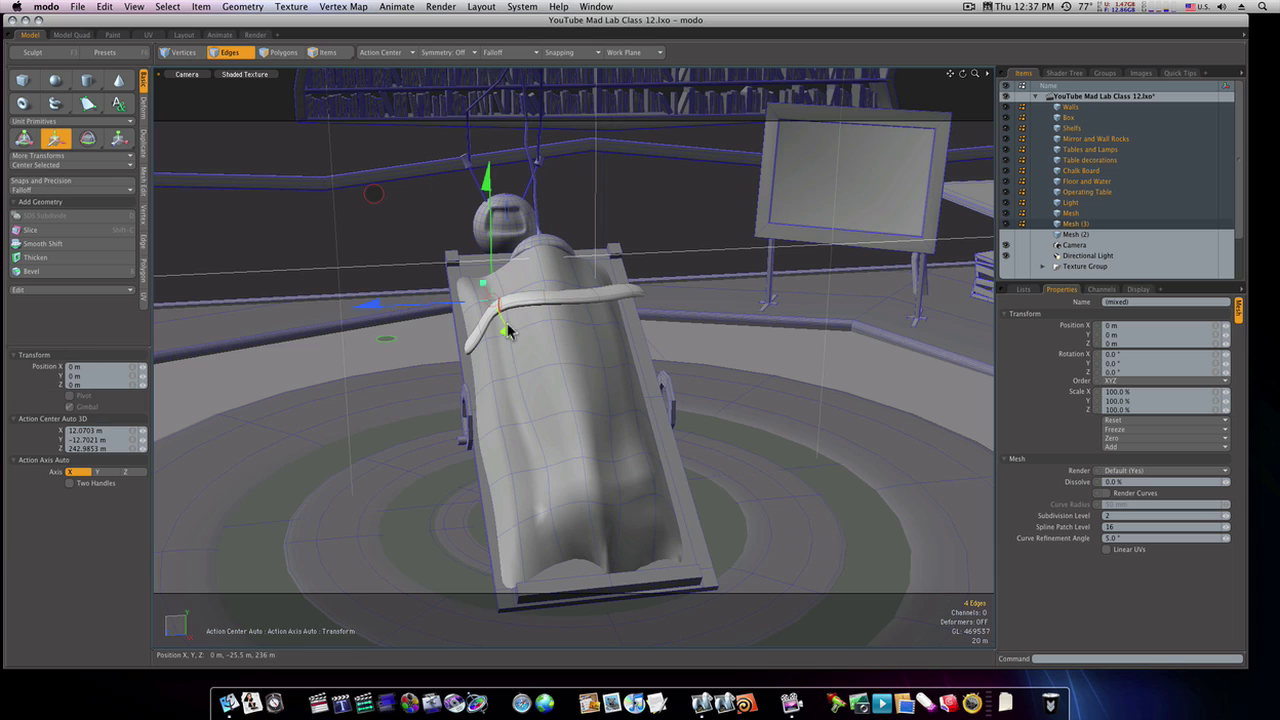
drag(483, 283, 505, 302)
key(space)
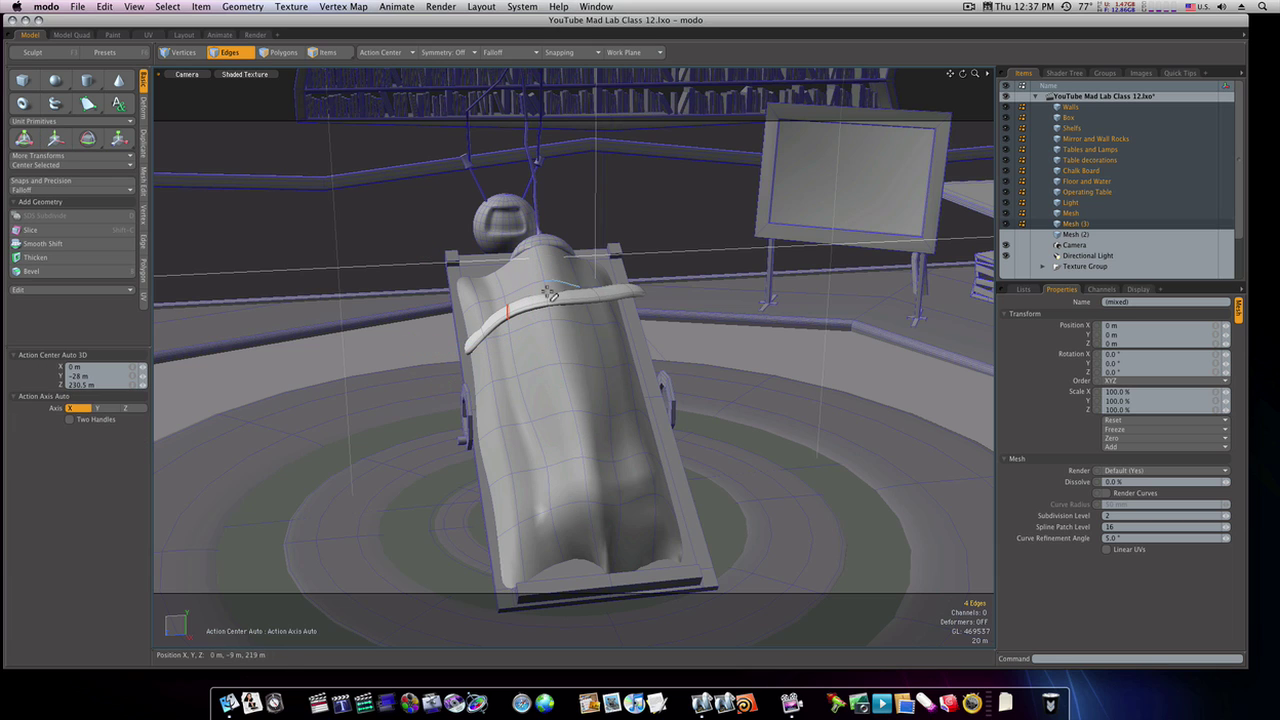
key(w)
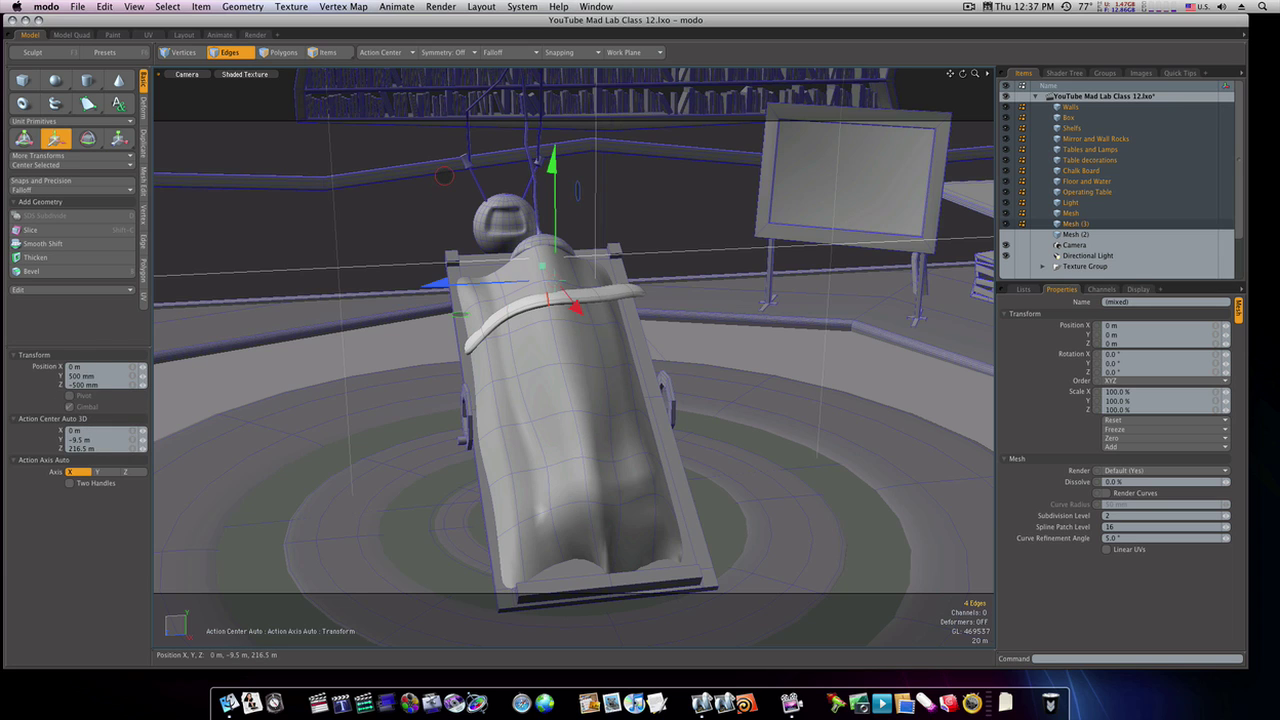
key(space)
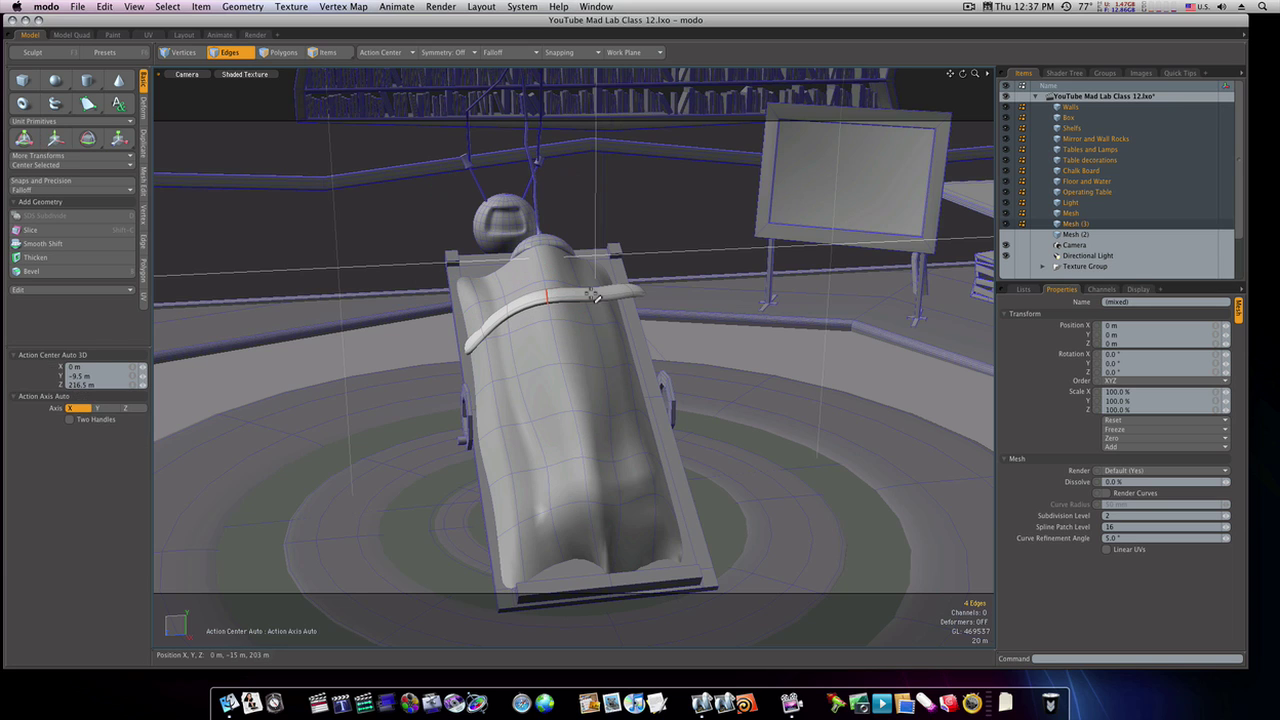
key(w)
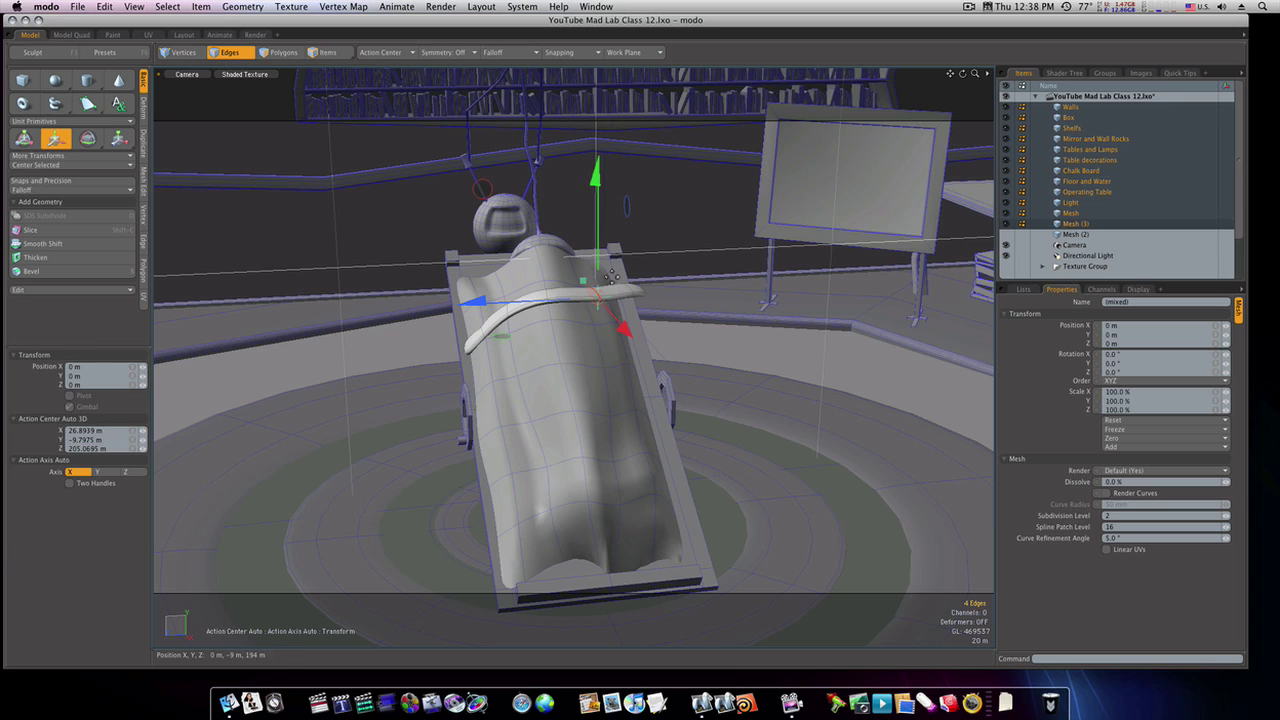
drag(560, 304, 562, 300)
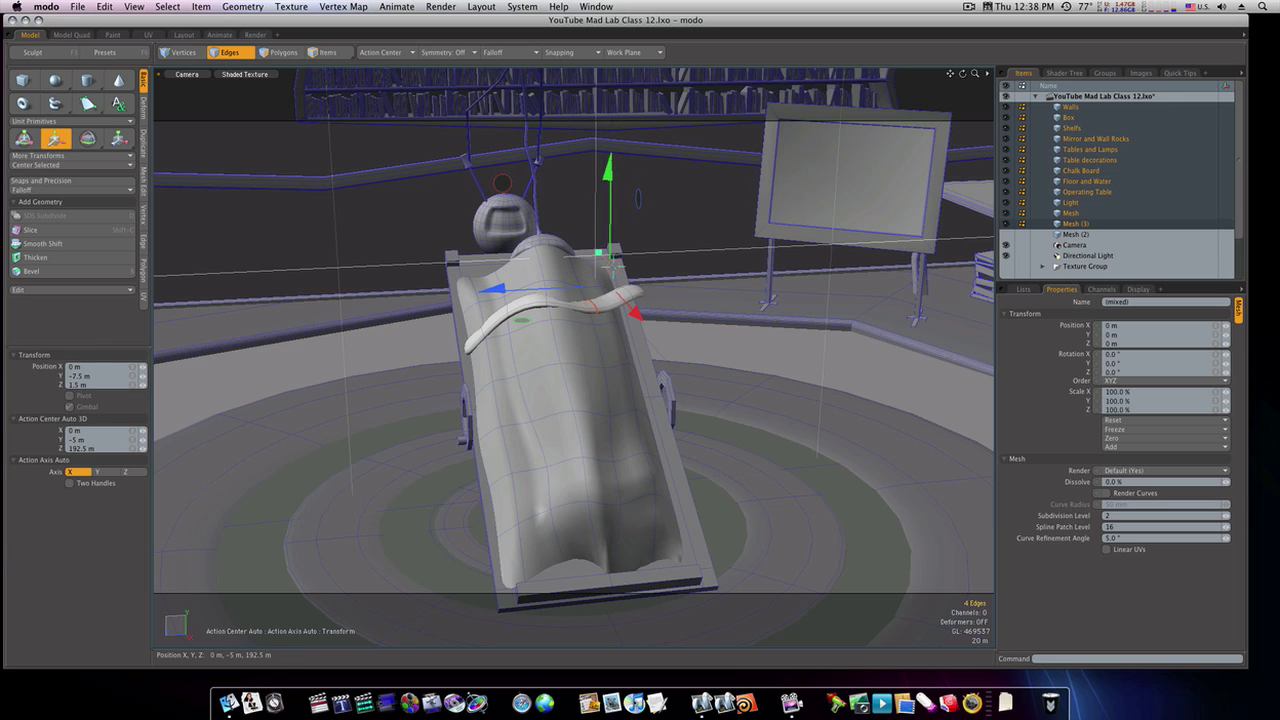
key(space)
key(space)
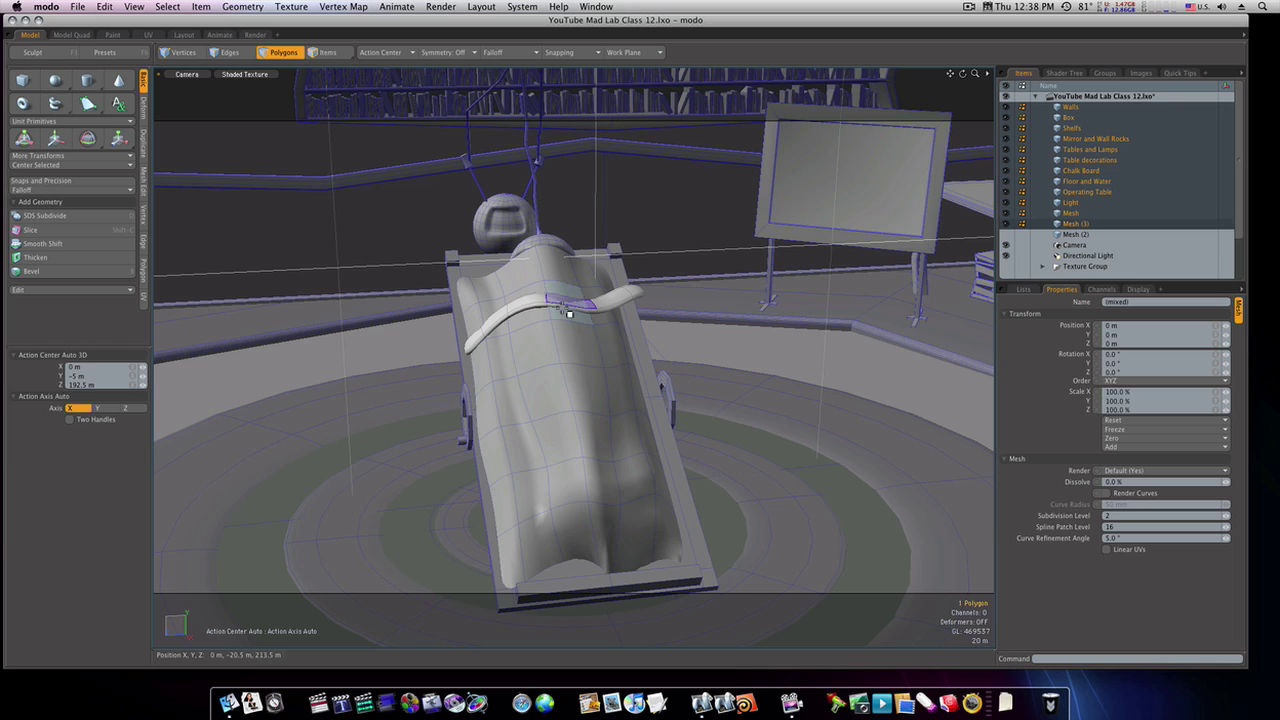
Lift one strap polygon slightly and push the side edges down the body.
key(w)
drag(567, 200, 567, 190)
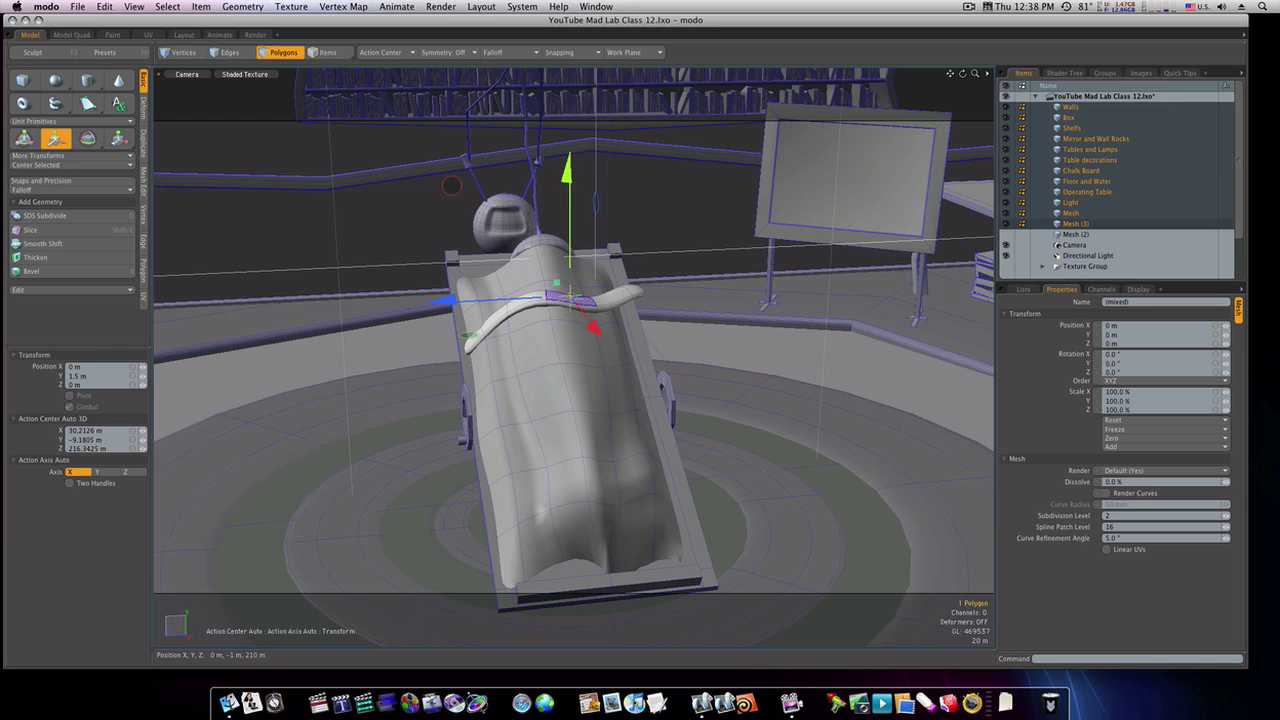
key(space)
mouse_move(652, 305)
alt+mouse_down()
mouse_move(553, 278)
mouse_move(655, 308)
alt+mouse_up()
key(1)
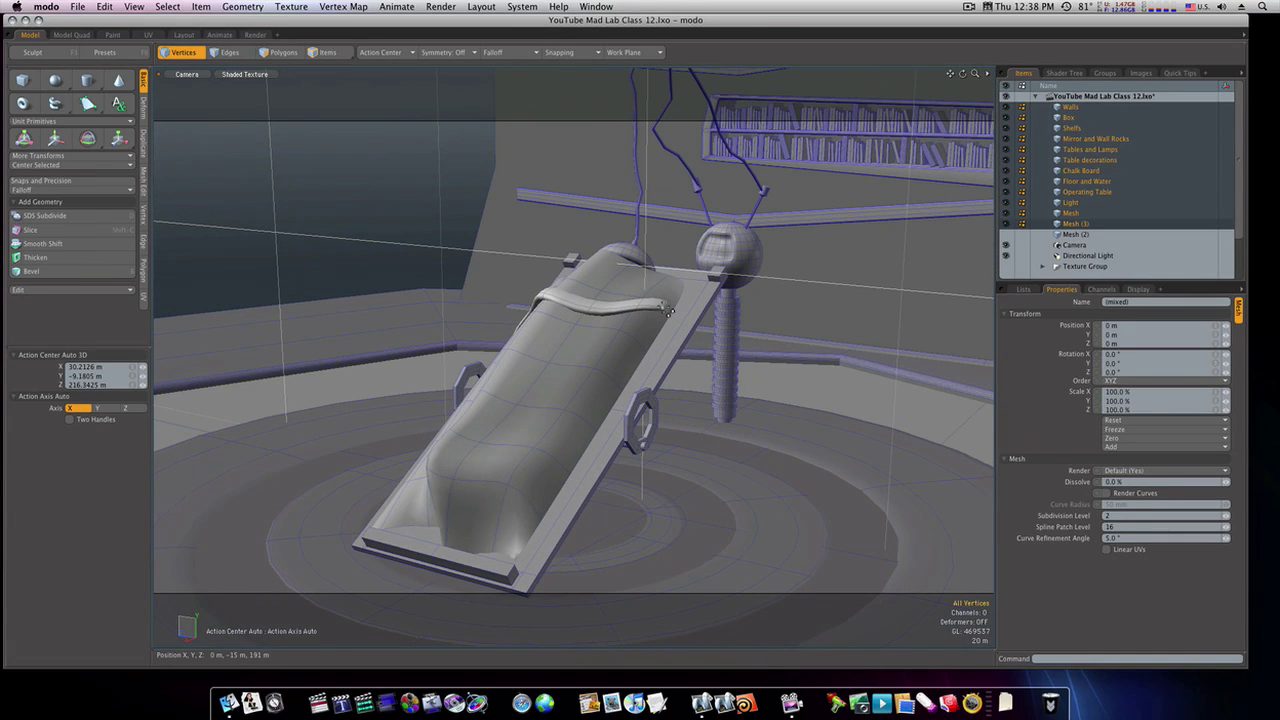
key(2)
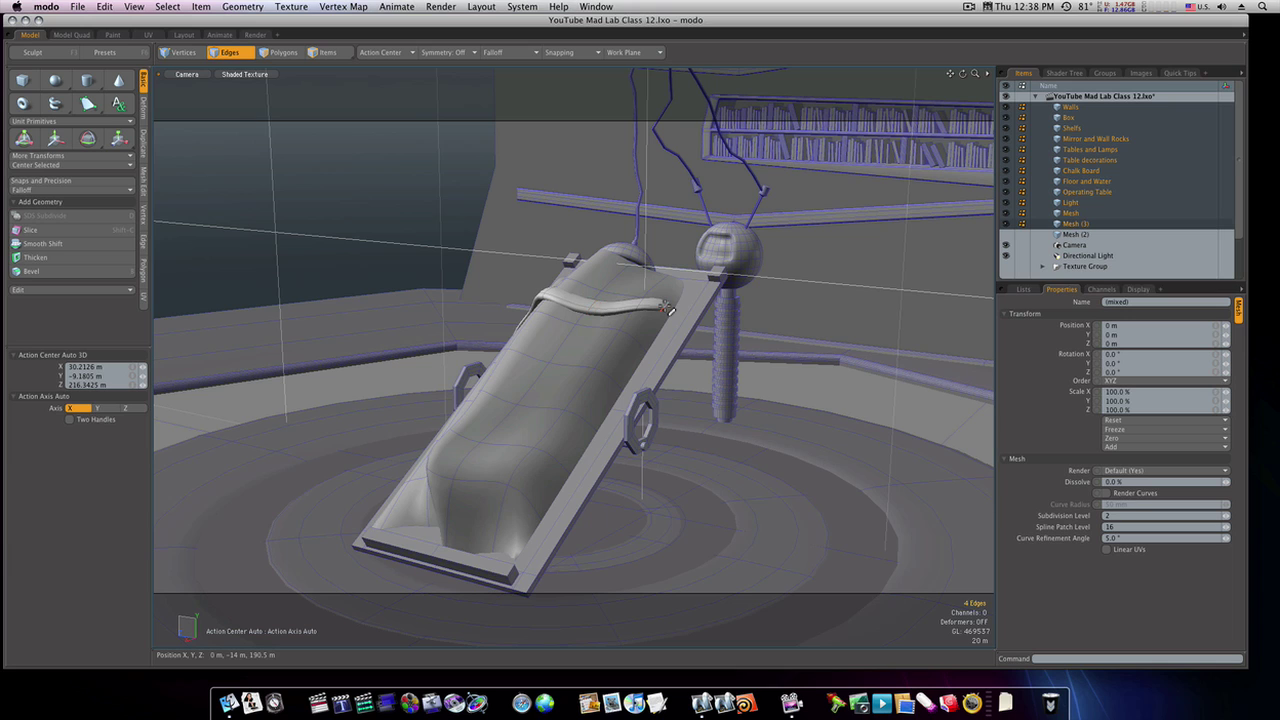
key(w)
mouse_move(608, 328)
mouse_down()
mouse_move(610, 345)
mouse_move(673, 311)
mouse_move(724, 376)
mouse_up()
key(q)
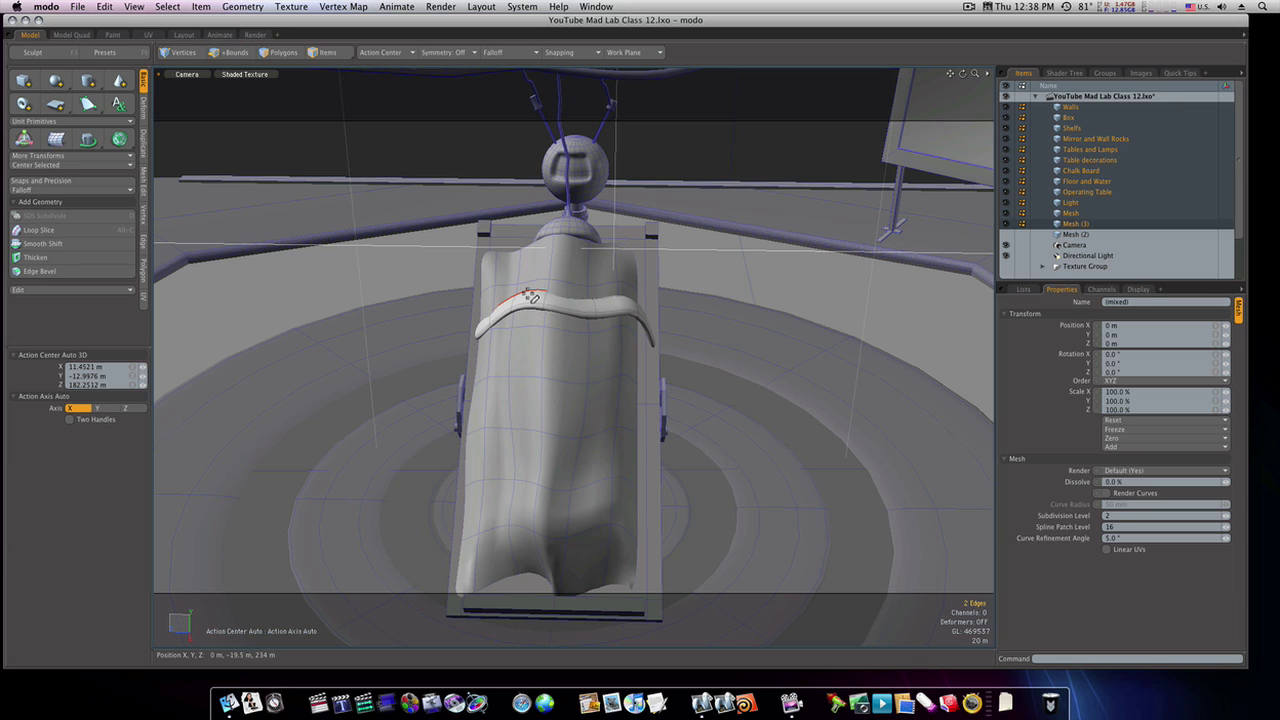
Nudge a single strap edge upward to follow the body's contour.
ctrl+click(522, 296)
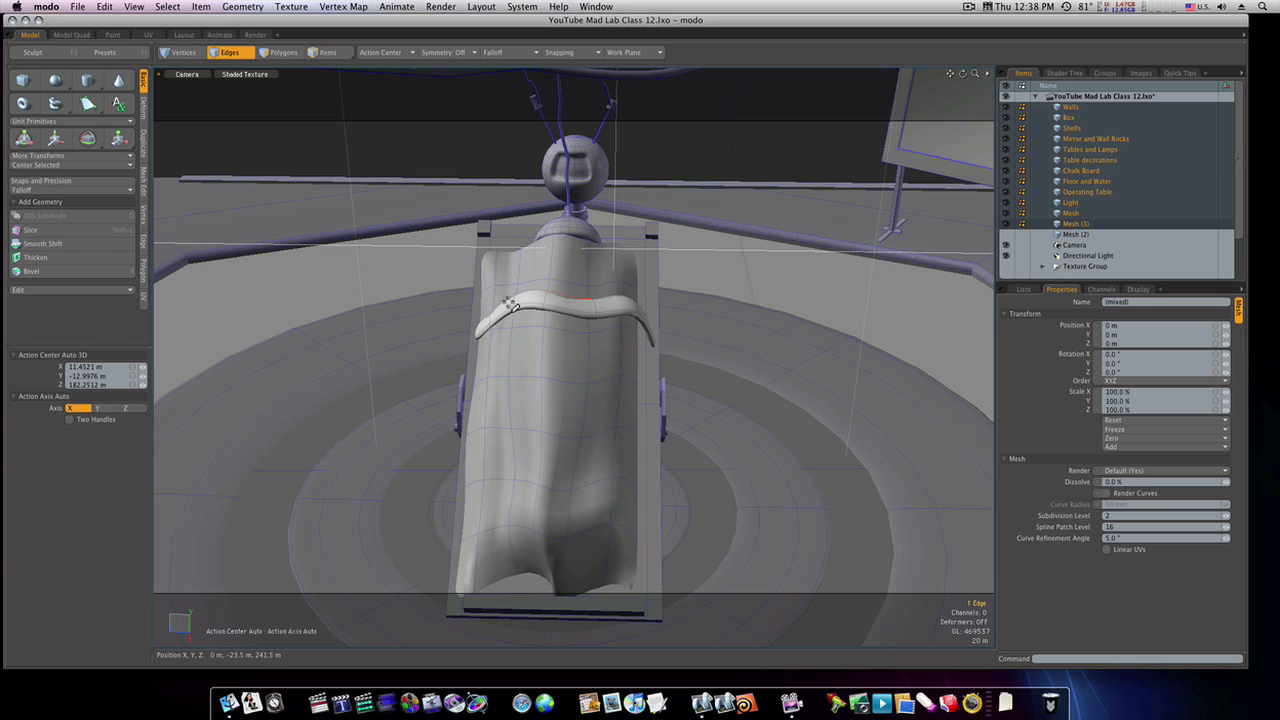
key(w)
mouse_move(575, 250)
mouse_down()
mouse_move(568, 313)
mouse_move(630, 305)
mouse_up()
key(space)
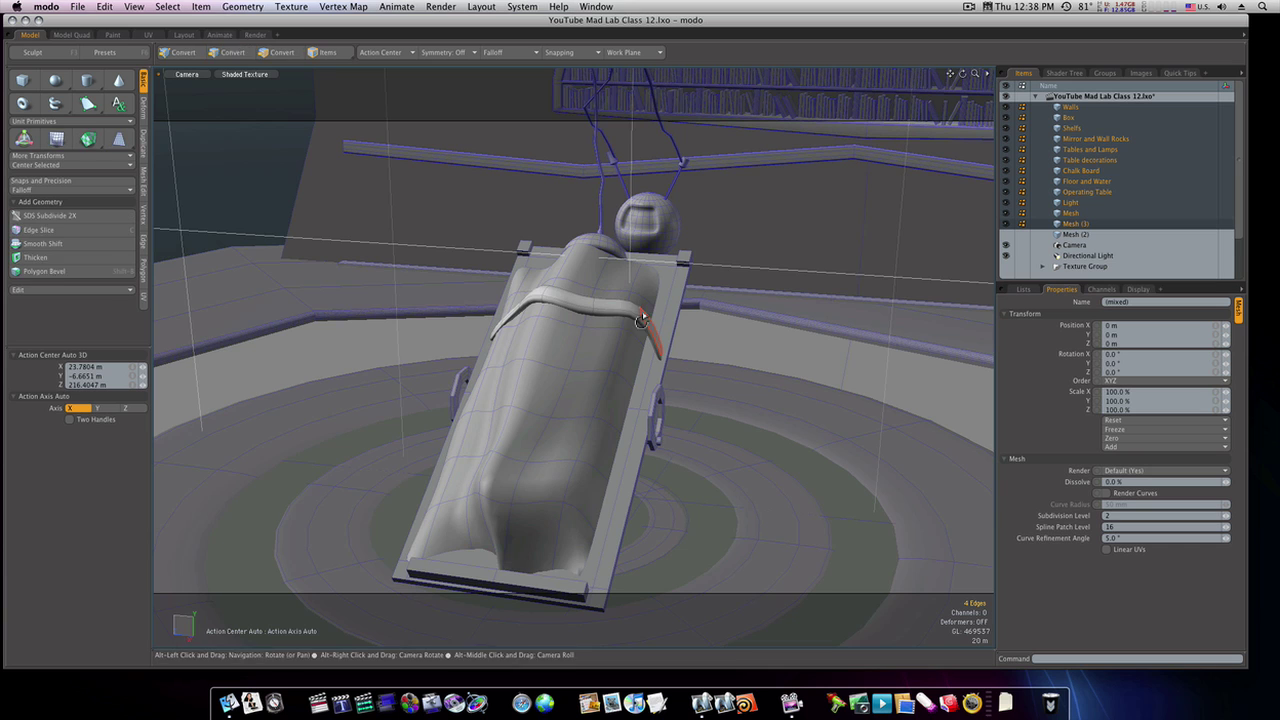
alt+drag(645, 318, 662, 328)
click(662, 328)
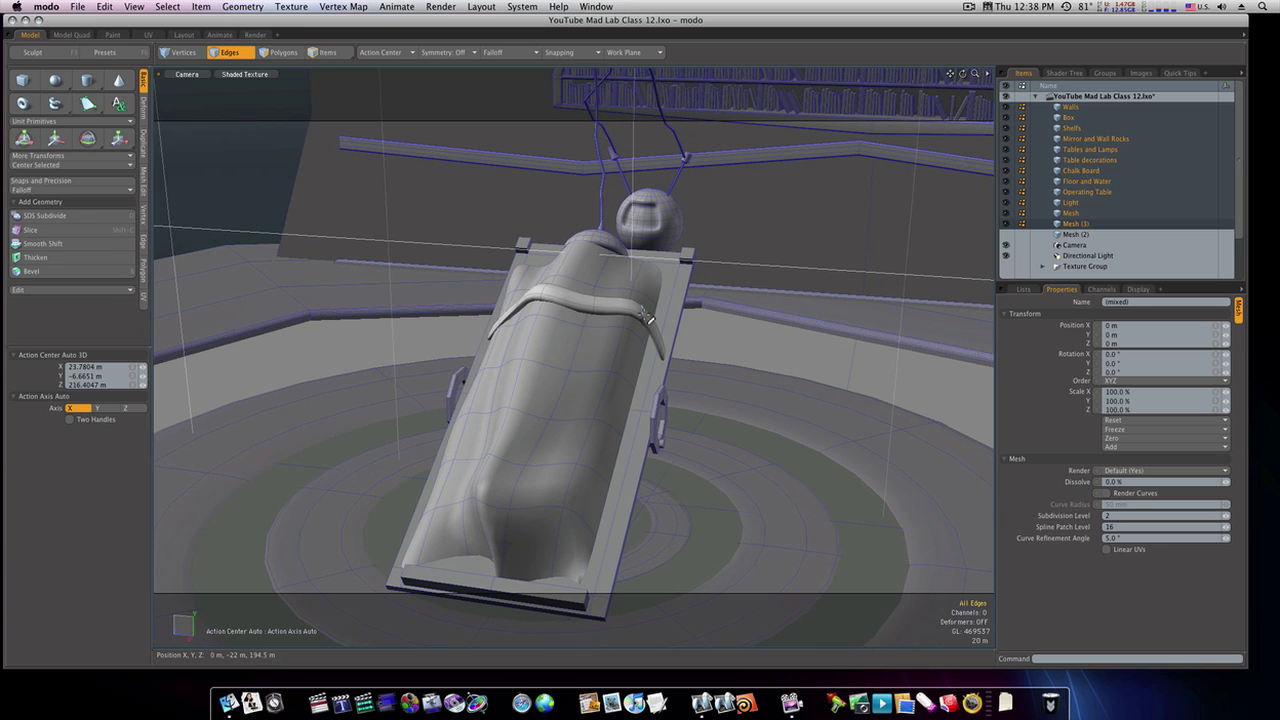
Tuck the strap's right end against the body and raise its edge onto the chest.
alt+drag(647, 318, 653, 320)
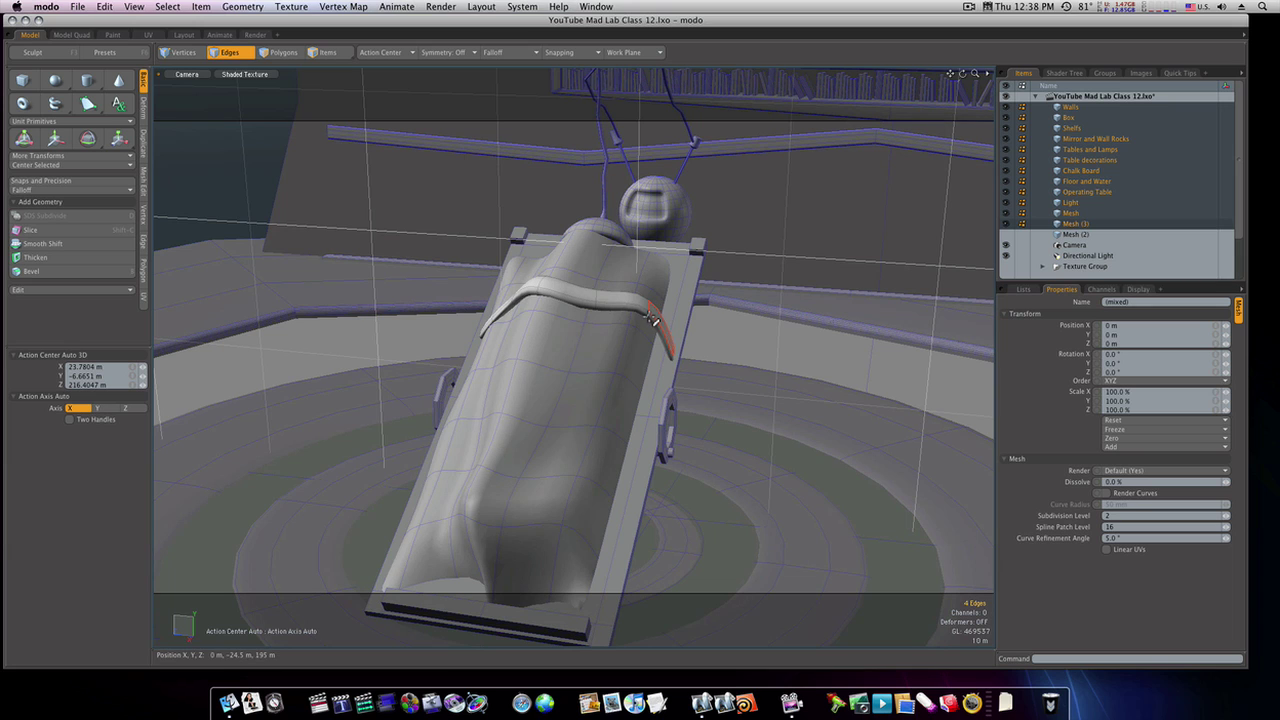
key(w)
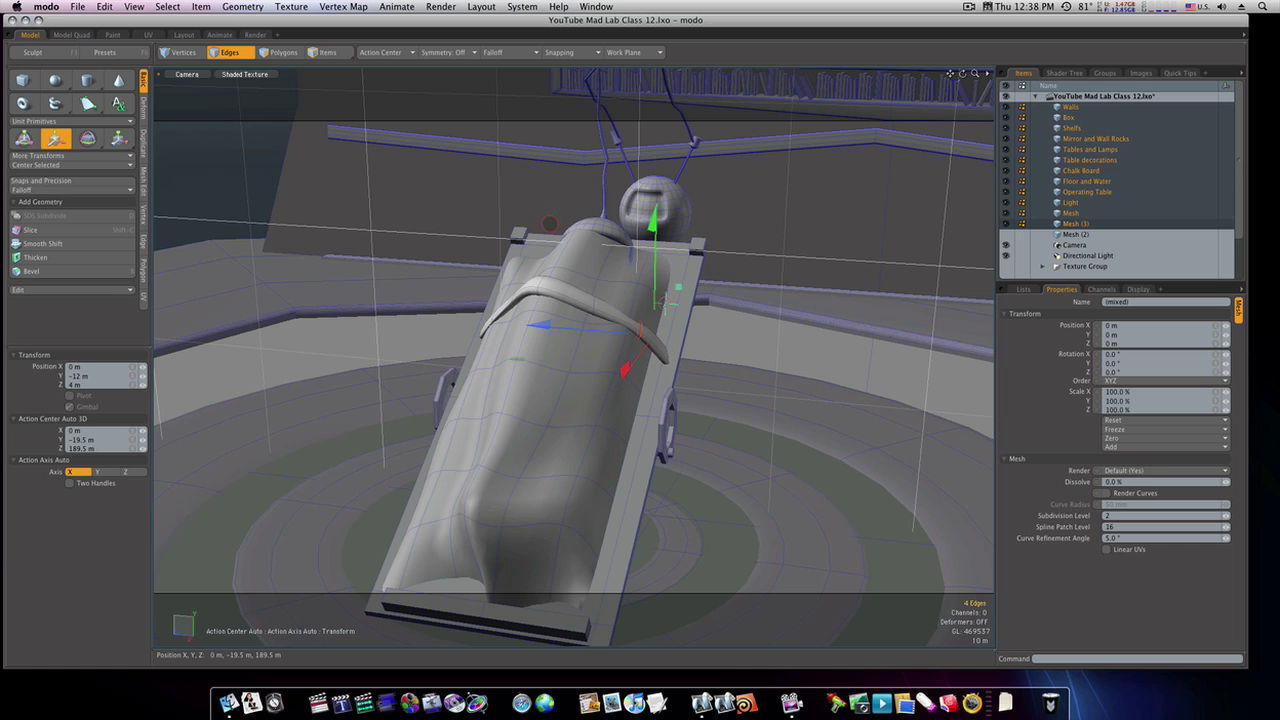
mouse_move(645, 319)
mouse_down()
mouse_move(721, 272)
mouse_move(714, 329)
mouse_move(690, 332)
mouse_up()
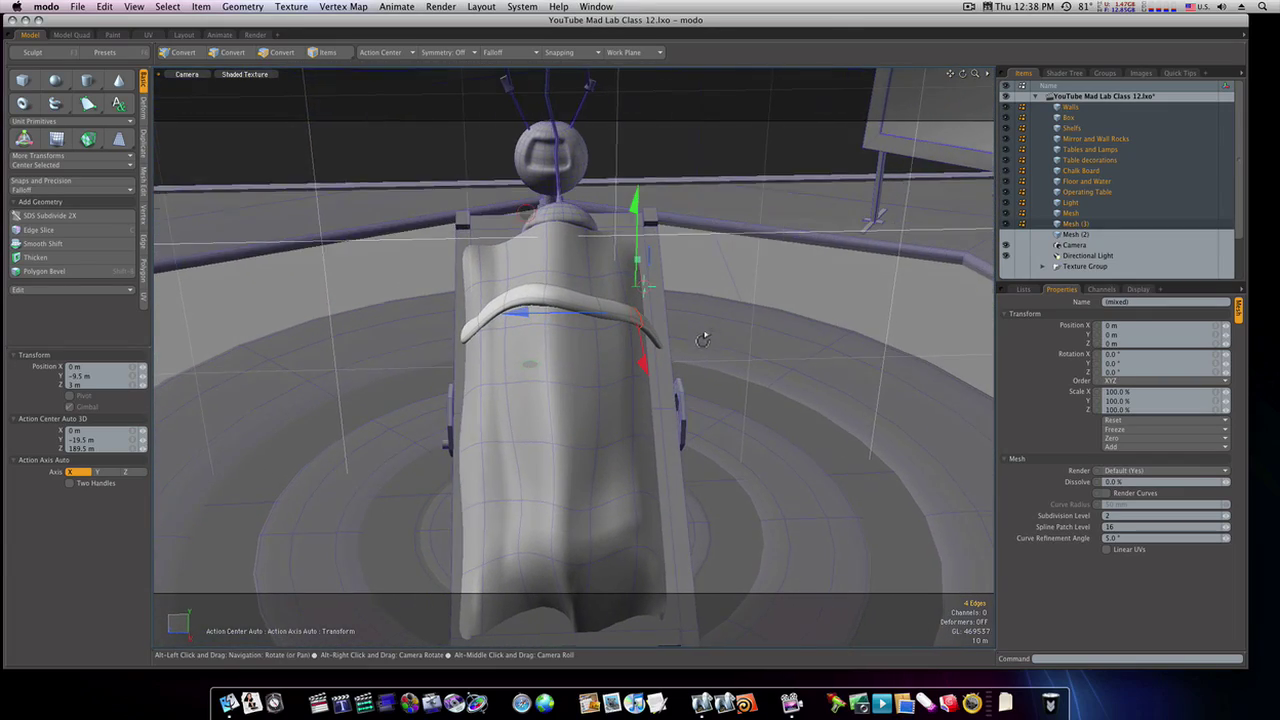
key(space)
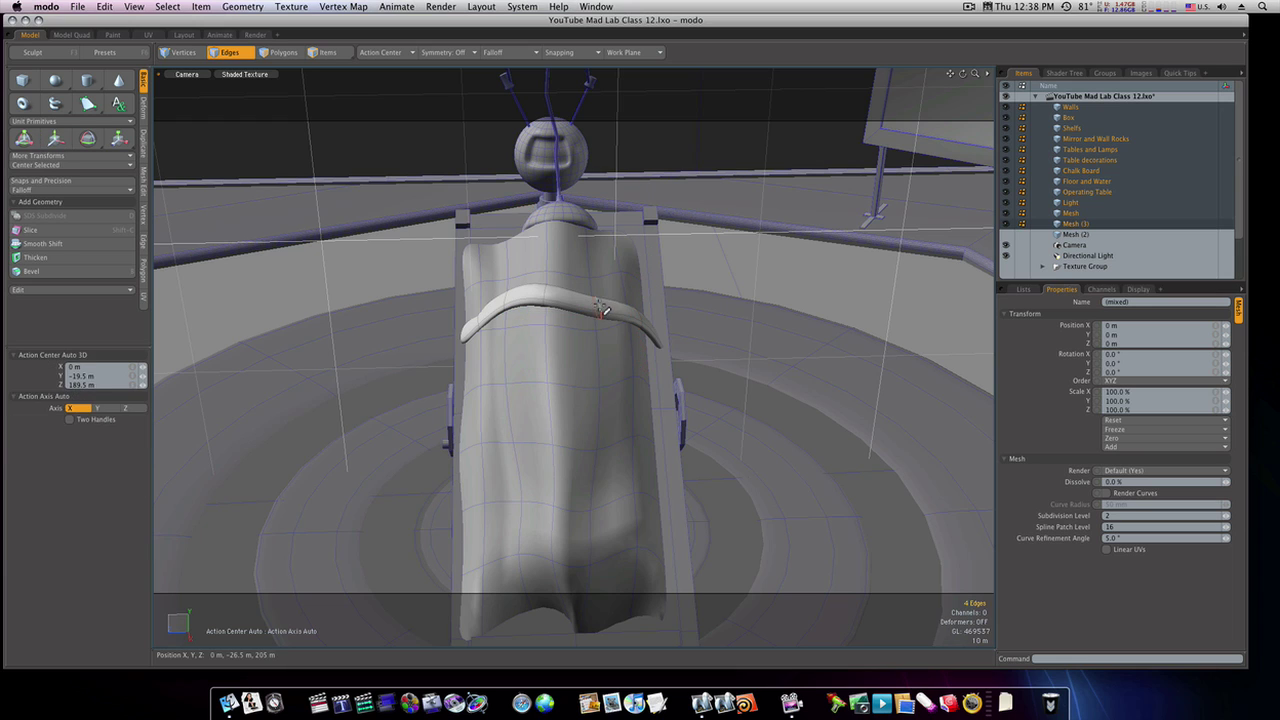
key(w)
drag(603, 310, 614, 288)
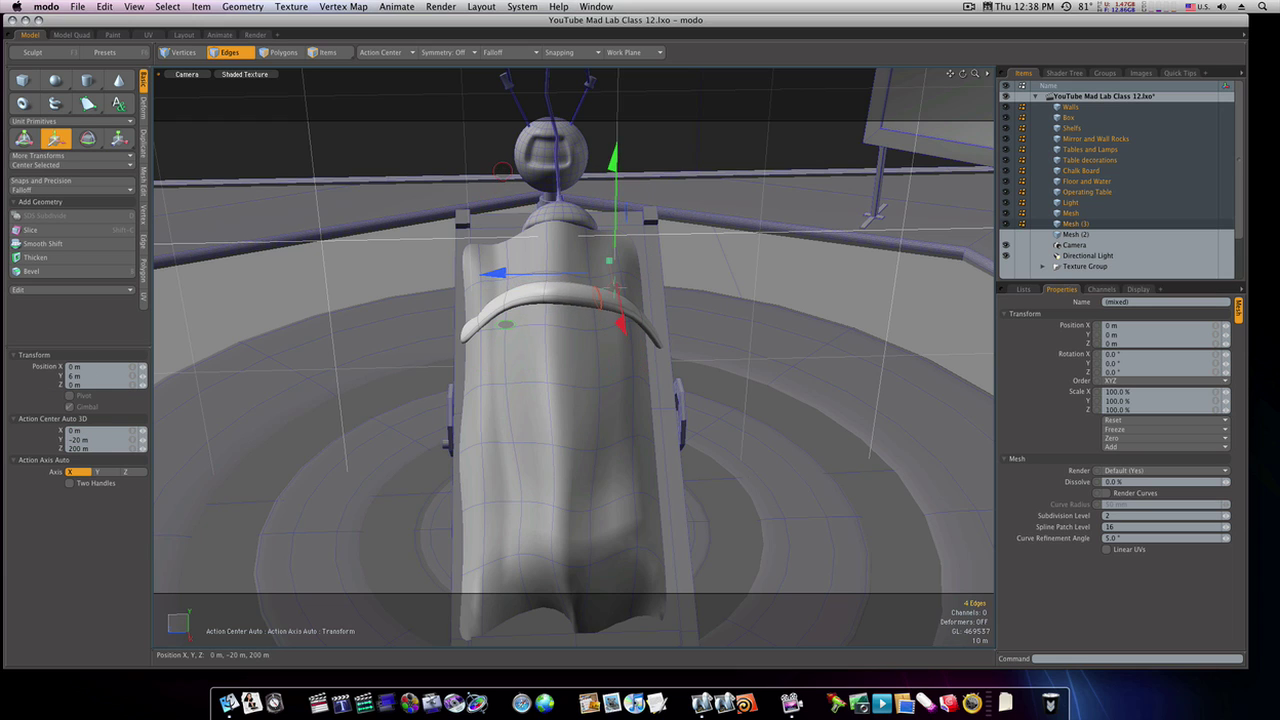
key(space)
alt+drag(614, 288, 706, 262)
Draw a thin cube and move it up beside the chest strap.
key(3)
click(23, 80)
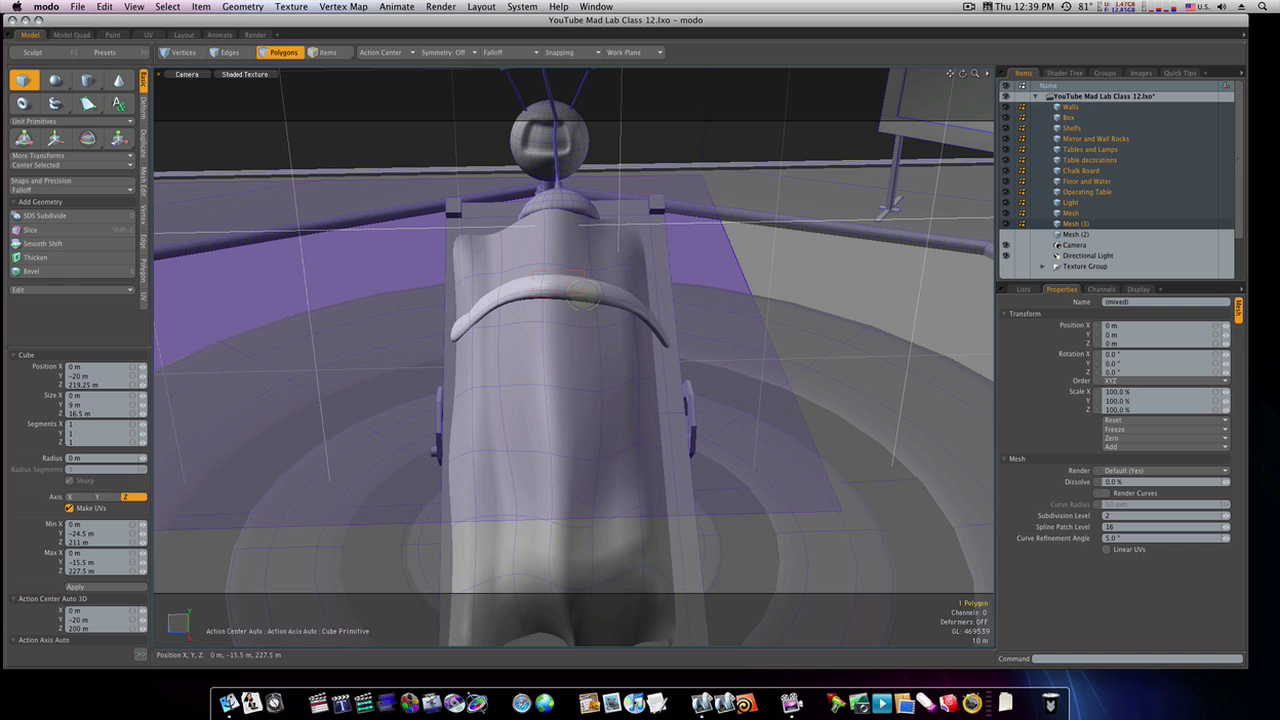
mouse_move(560, 292)
alt+mouse_down()
mouse_move(471, 286)
mouse_move(646, 307)
mouse_move(500, 343)
mouse_move(510, 348)
alt+mouse_up()
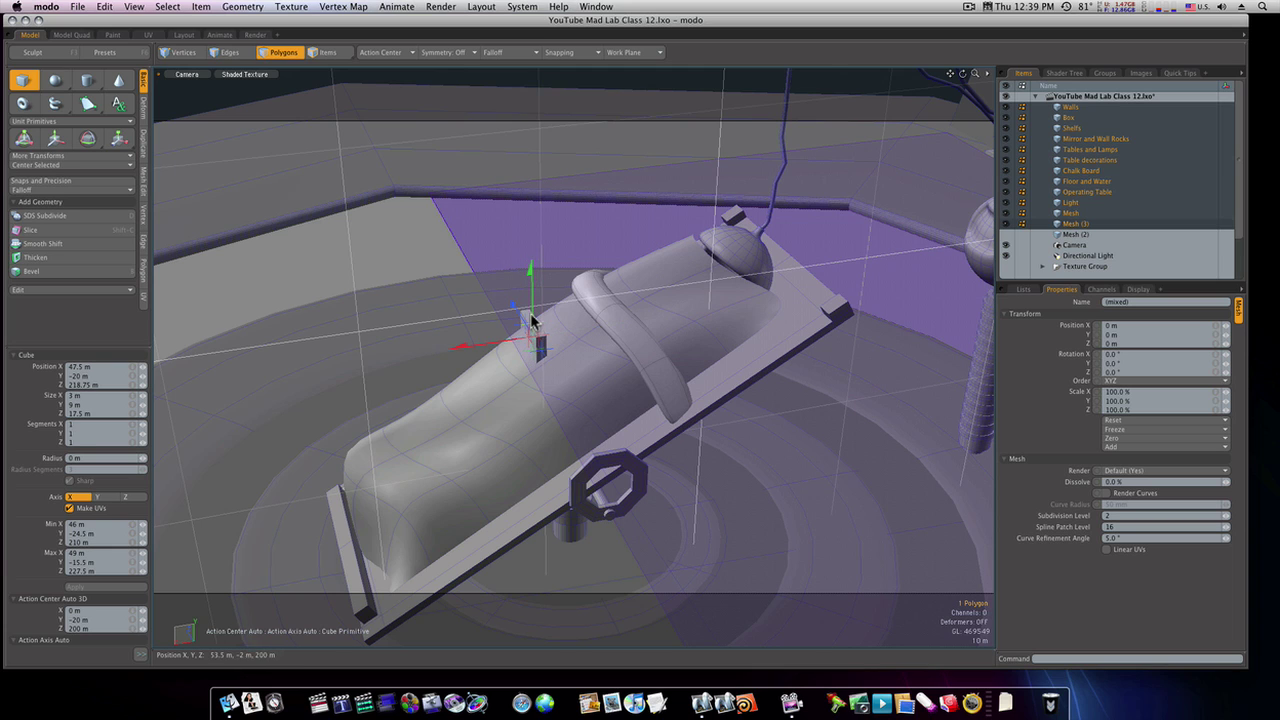
drag(530, 300, 530, 250)
alt+drag(560, 290, 677, 306)
key(space)
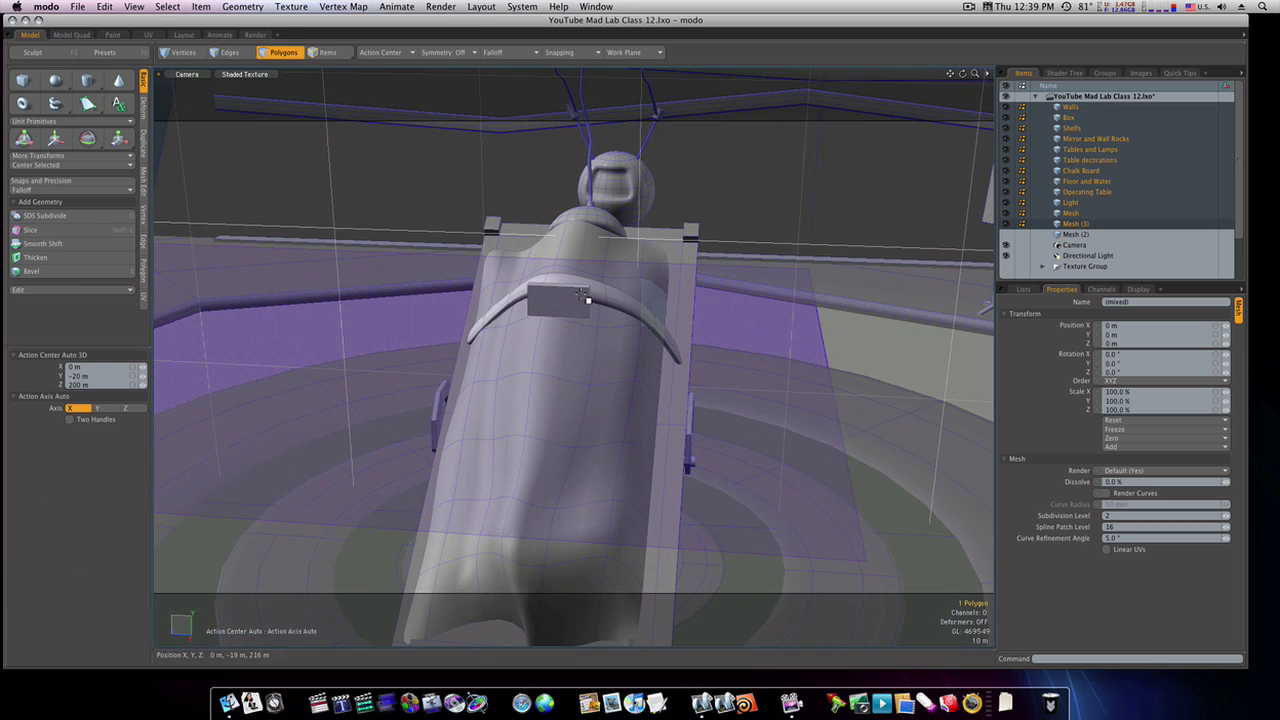
mouse_move(578, 298)
alt+mouse_down()
mouse_move(514, 314)
mouse_move(529, 280)
mouse_move(541, 296)
alt+mouse_up()
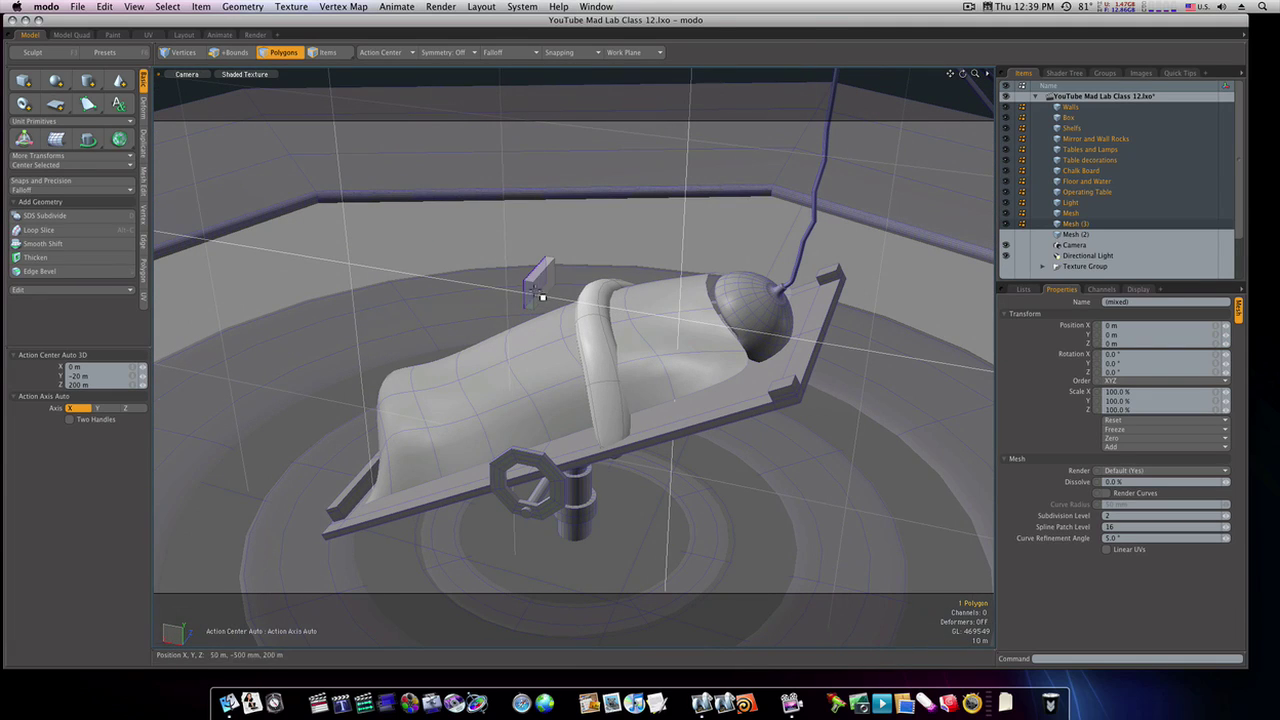
Inset the buckle box's outer face with a bevel to form the frame border.
click(550, 296)
key(b)
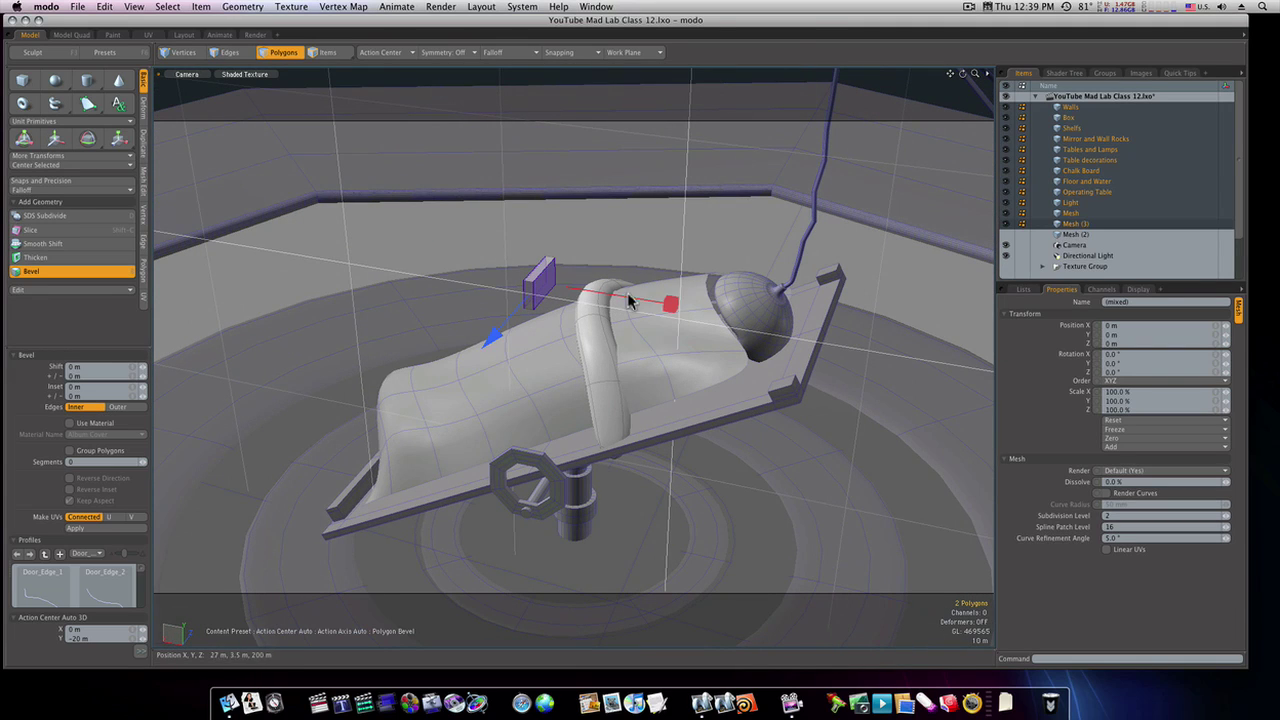
drag(670, 305, 535, 283)
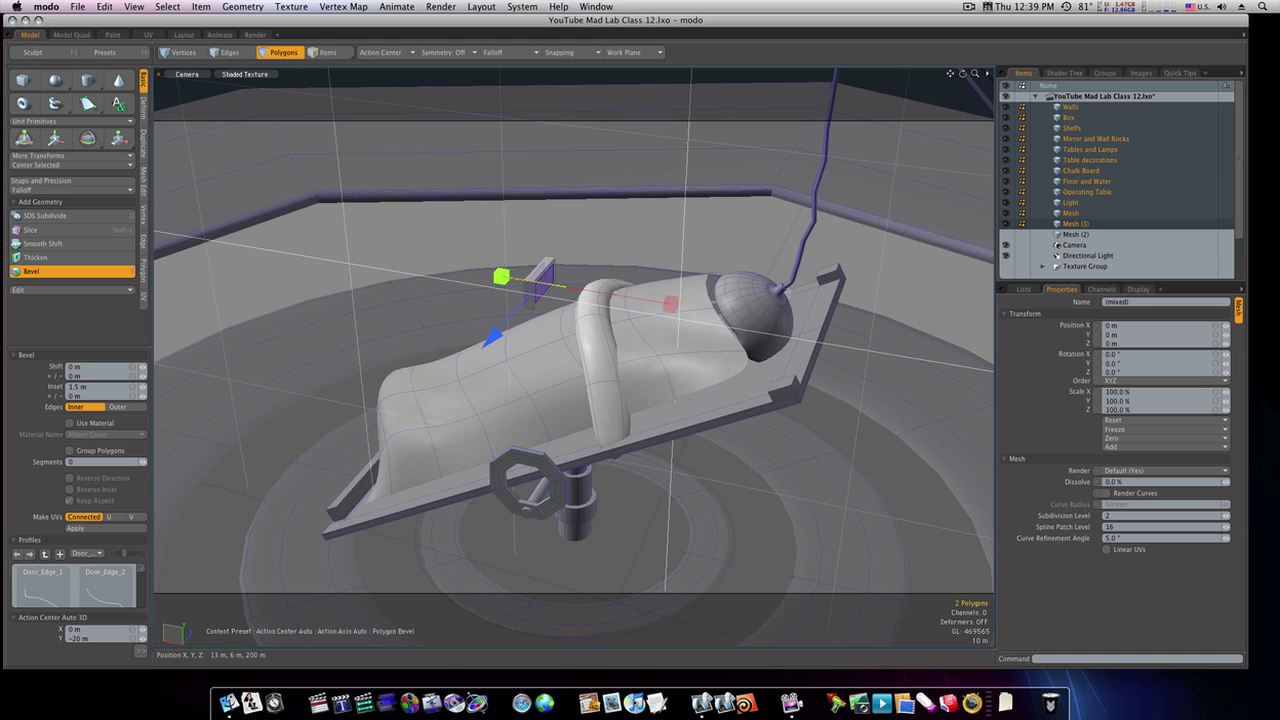
alt+drag(560, 190, 318, 183)
key(space)
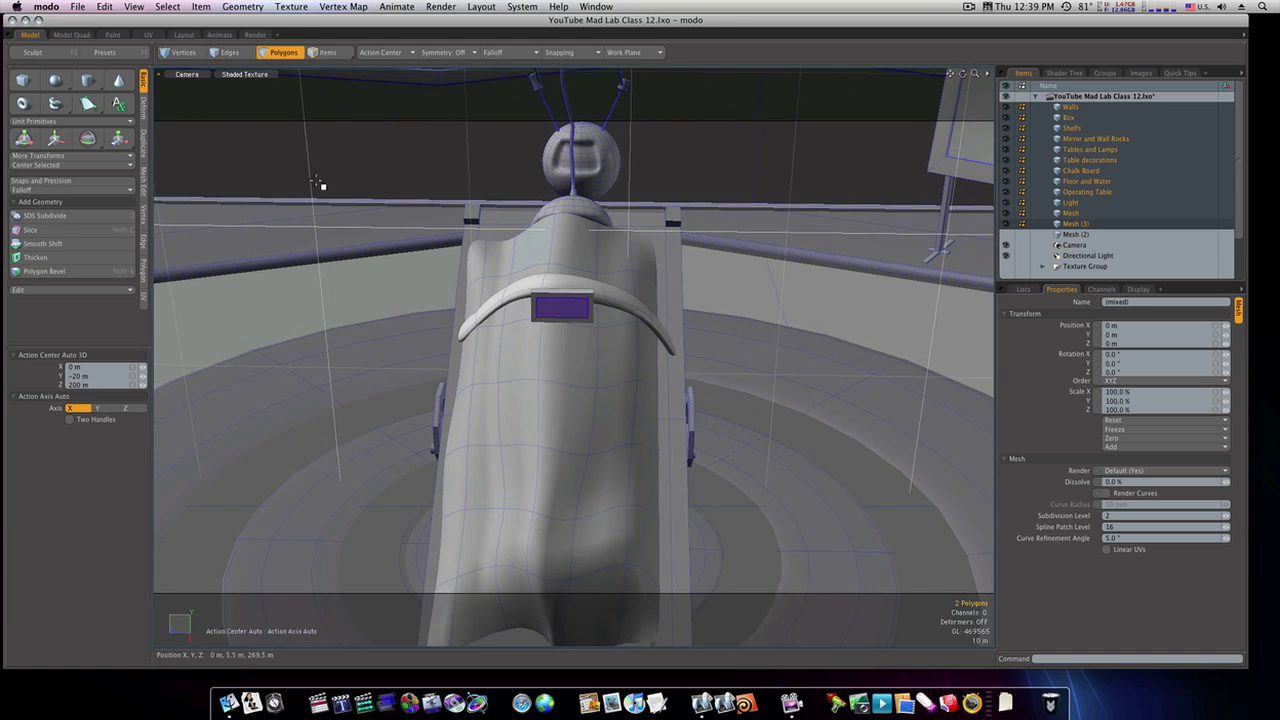
Bridge the two opposite inset faces with Remove Polygons to hollow out the buckle.
click(145, 145)
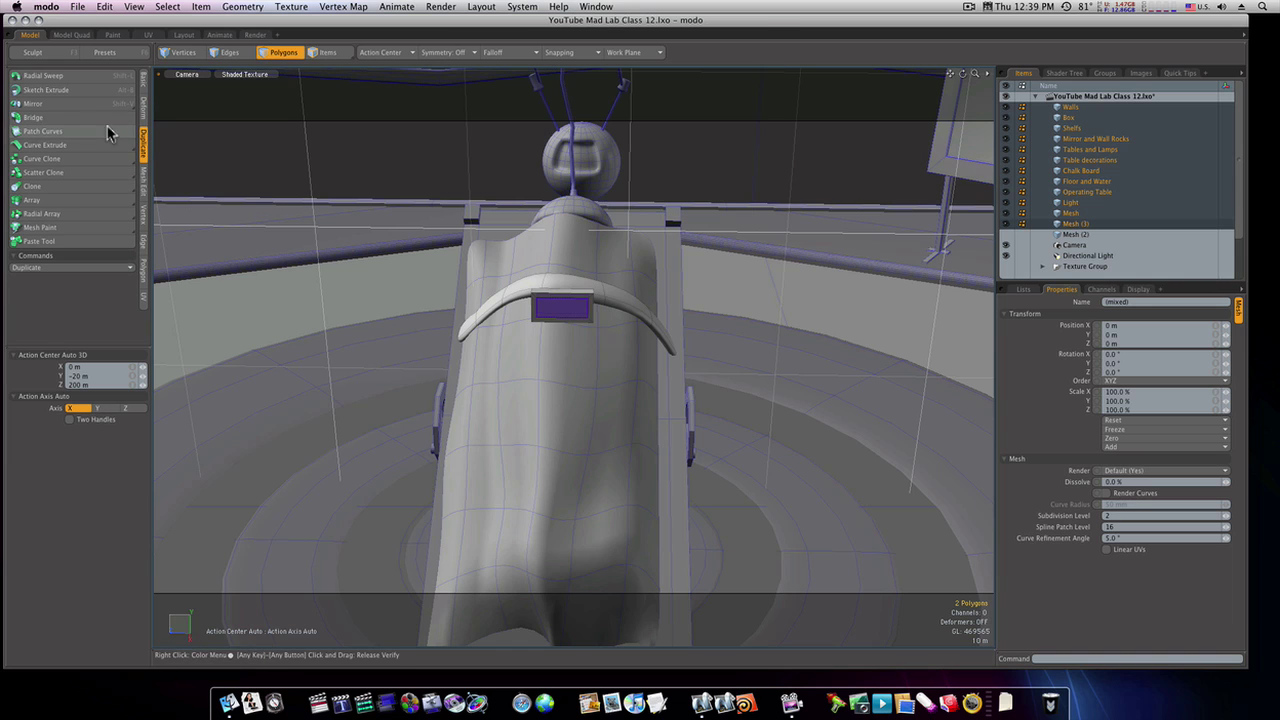
click(86, 117)
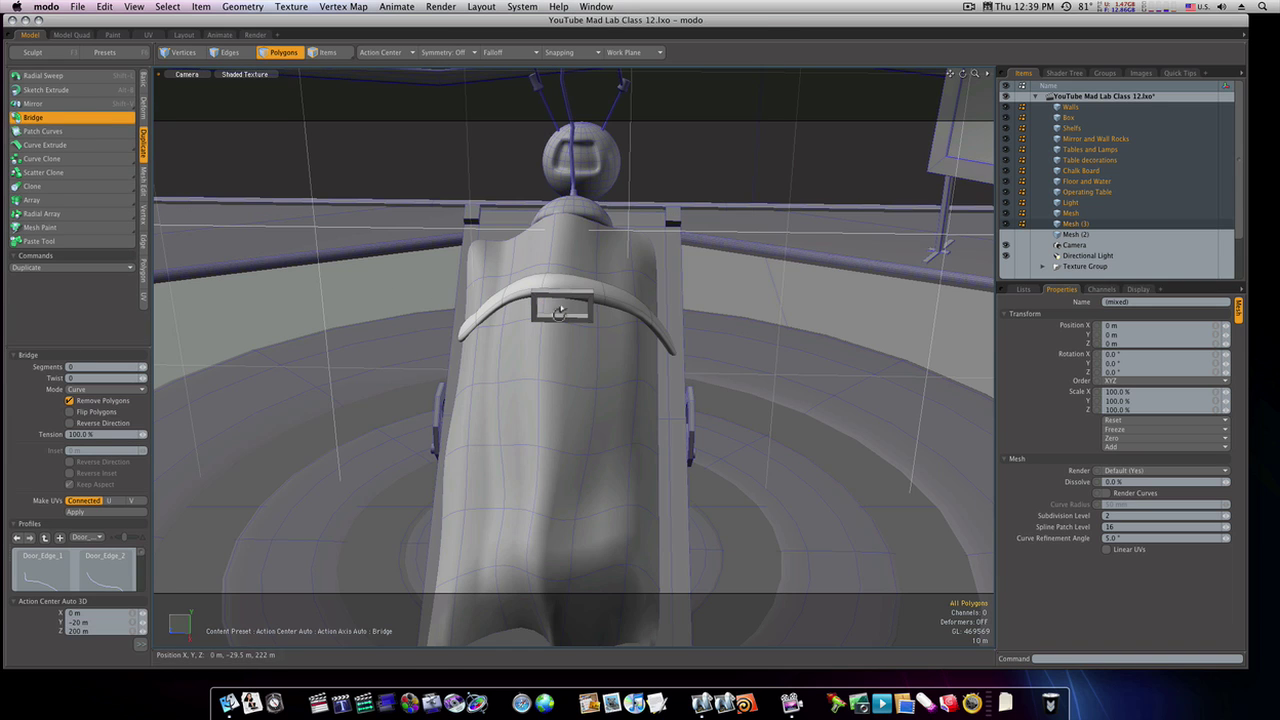
scroll(560, 312, up, 3)
key(space)
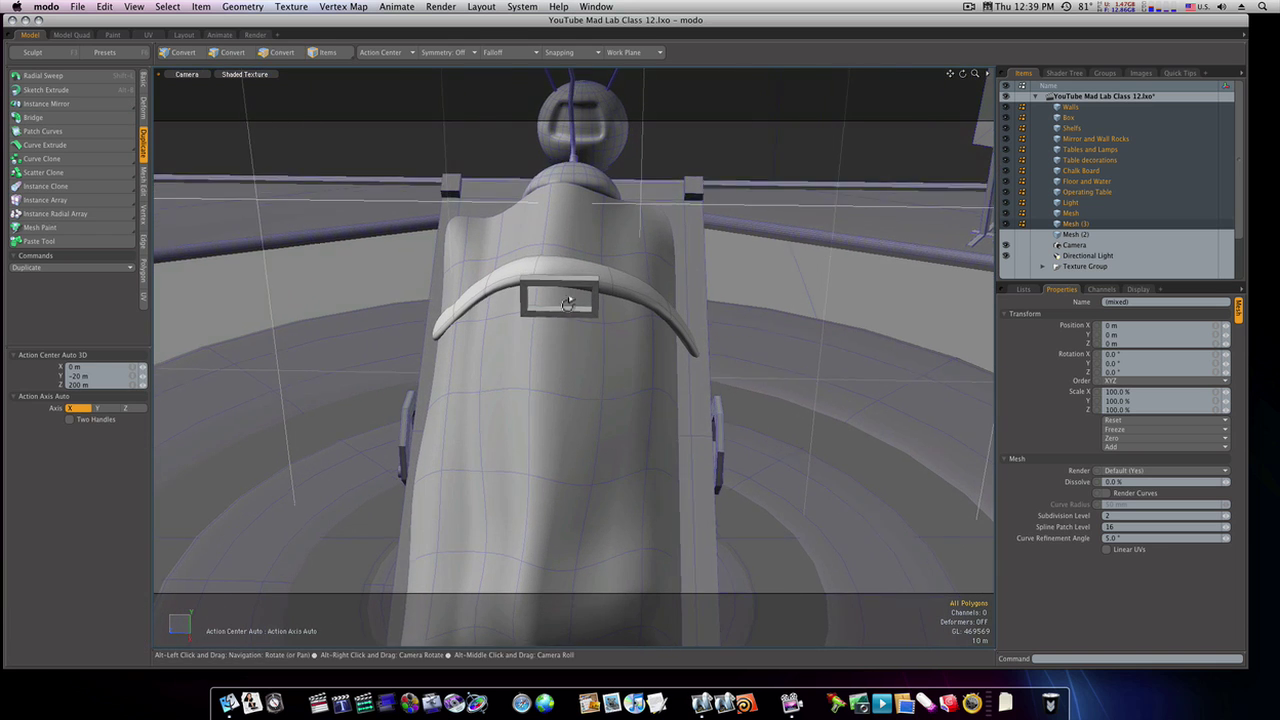
alt+drag(567, 304, 655, 357)
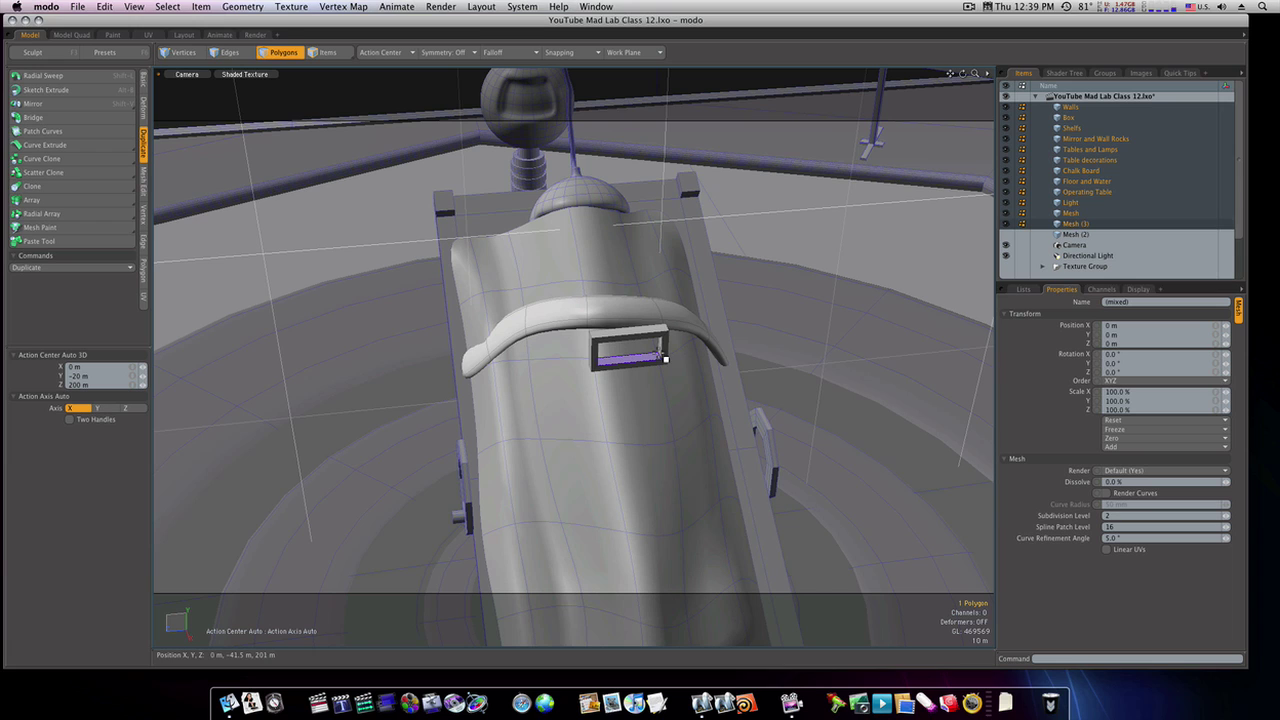
Slice two edge loops across the buckle, then add loops to one frame strip.
key(alt+c)
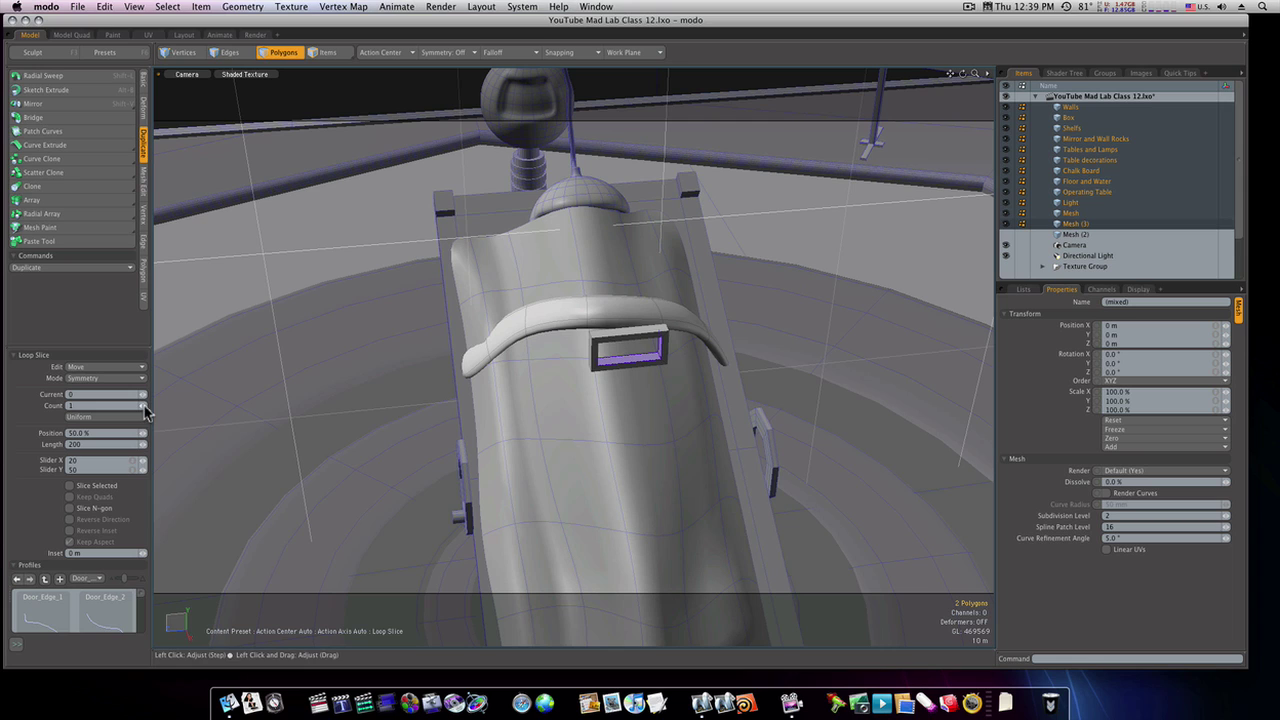
click(636, 402)
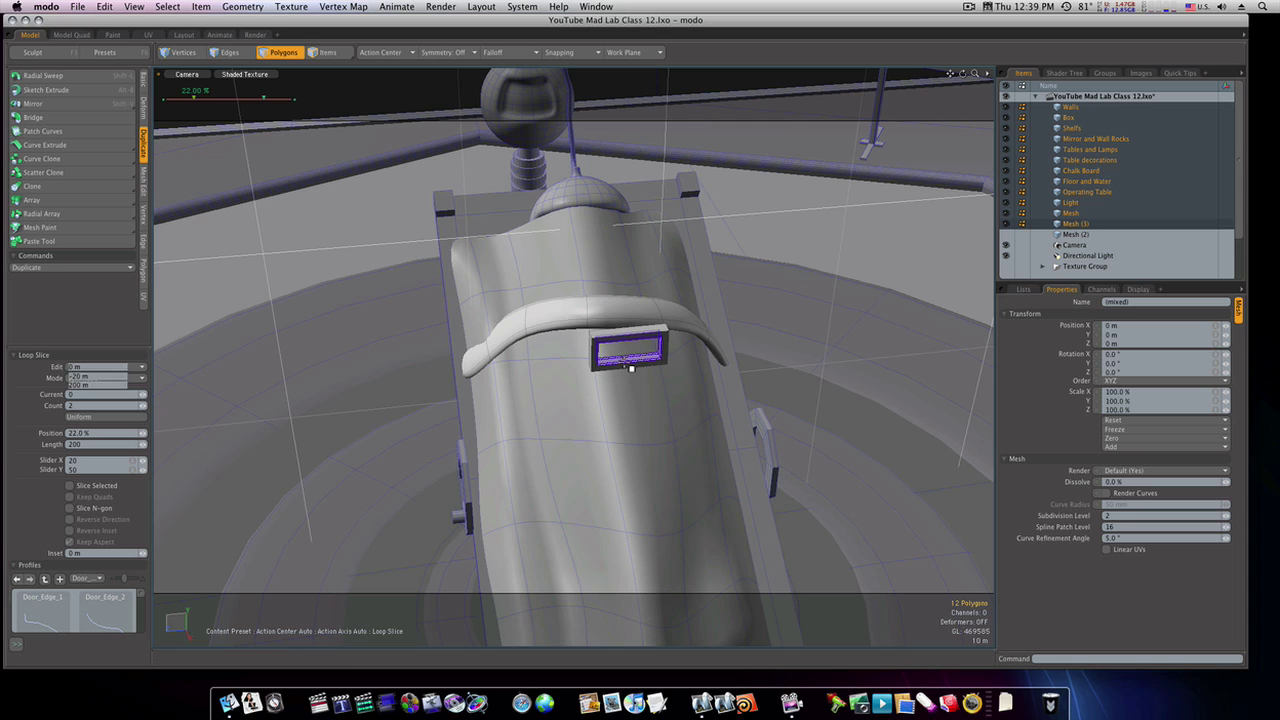
key(space)
click(600, 340)
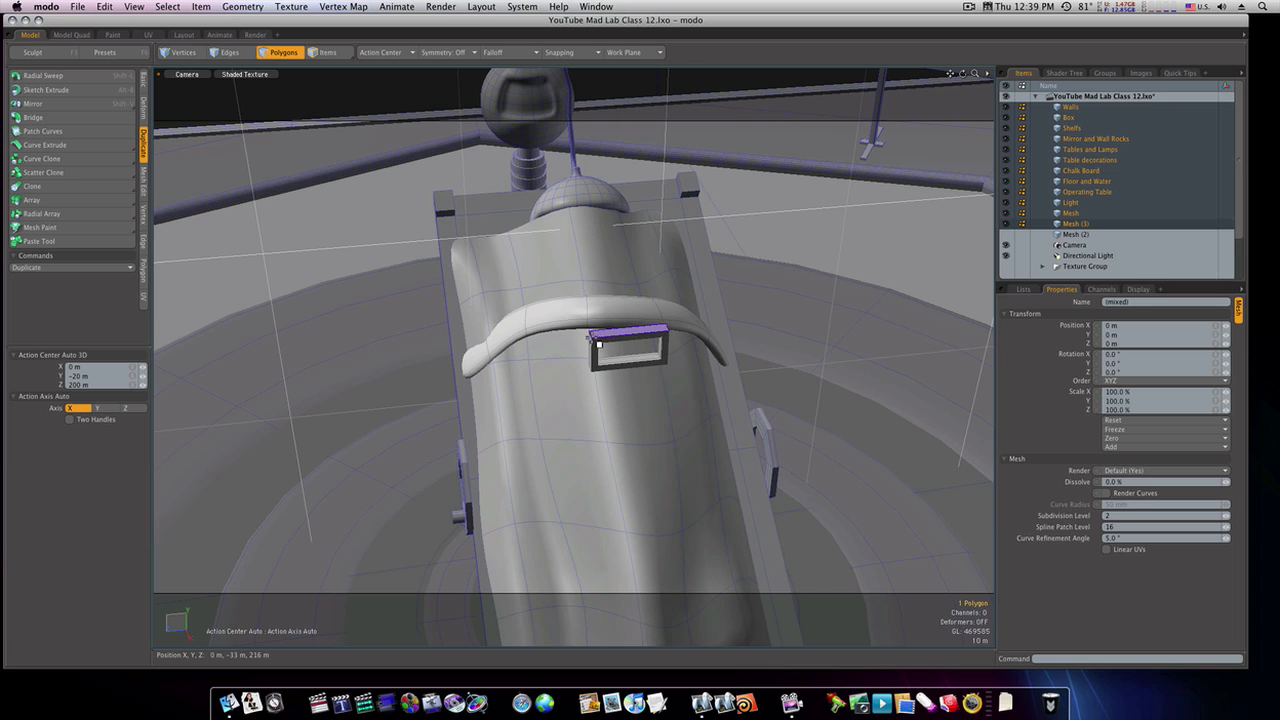
double_click(604, 352)
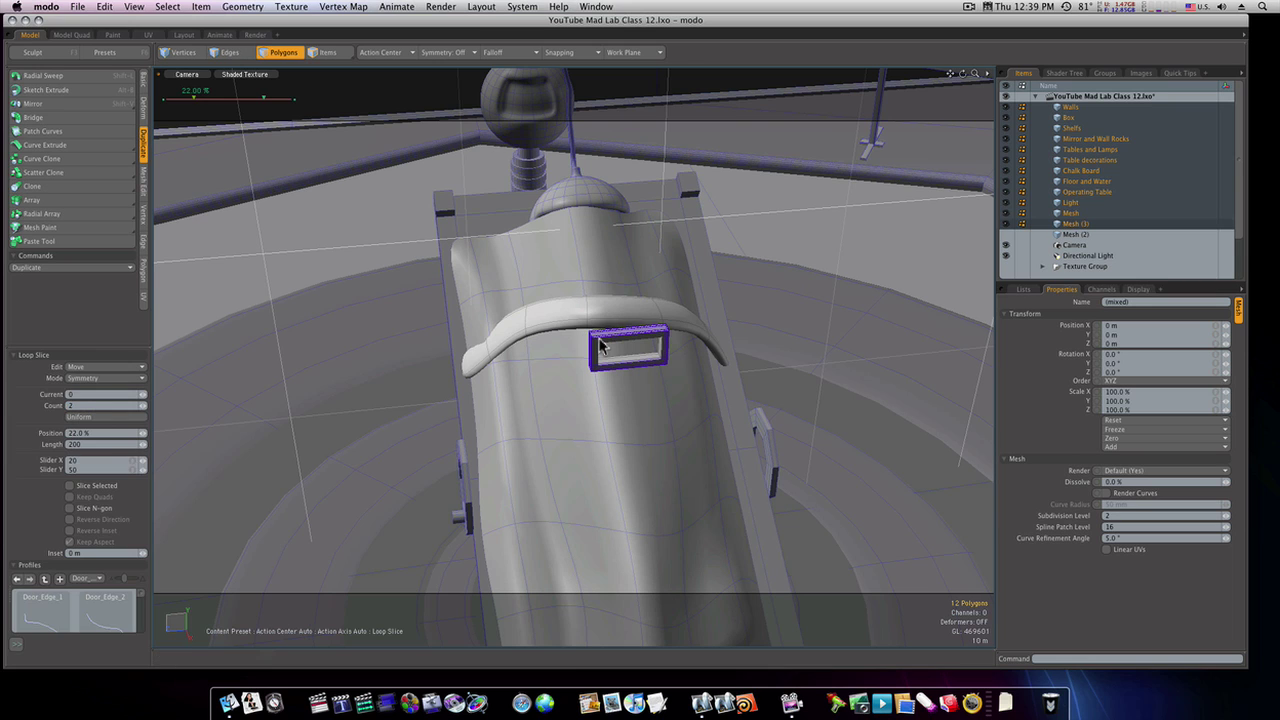
key(shift+Up)
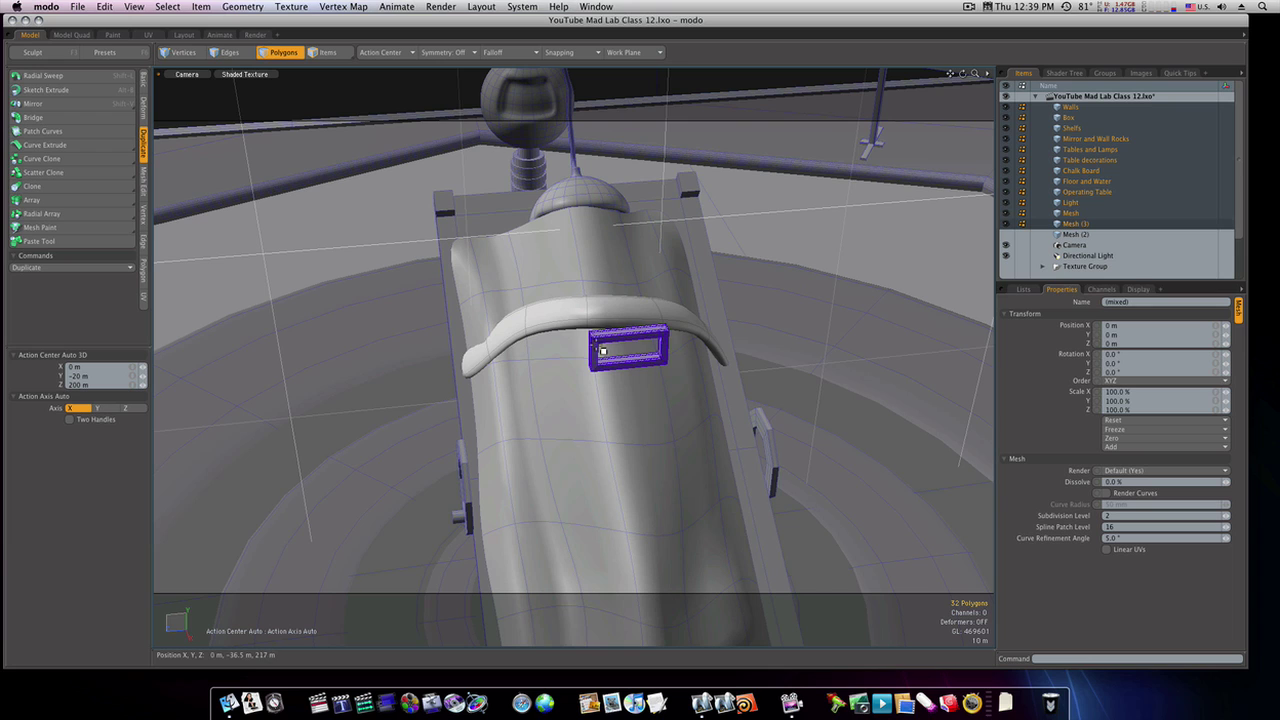
click(604, 343)
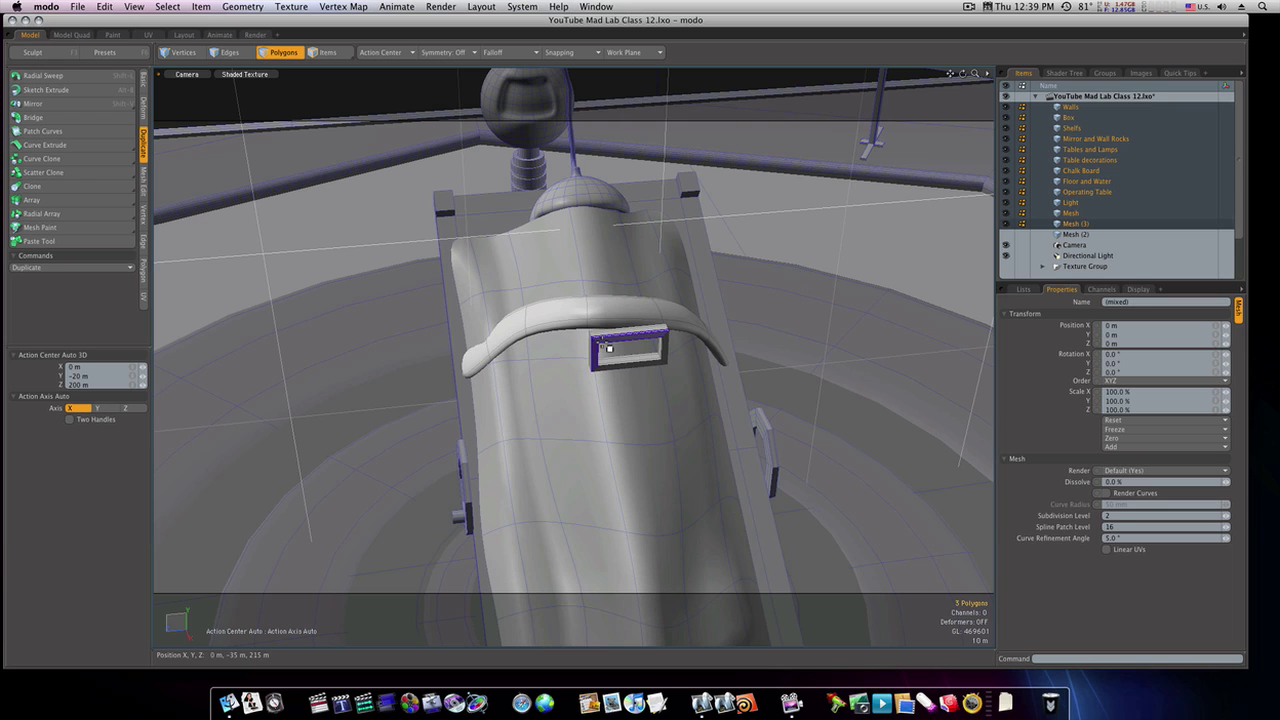
alt+drag(613, 346, 611, 342)
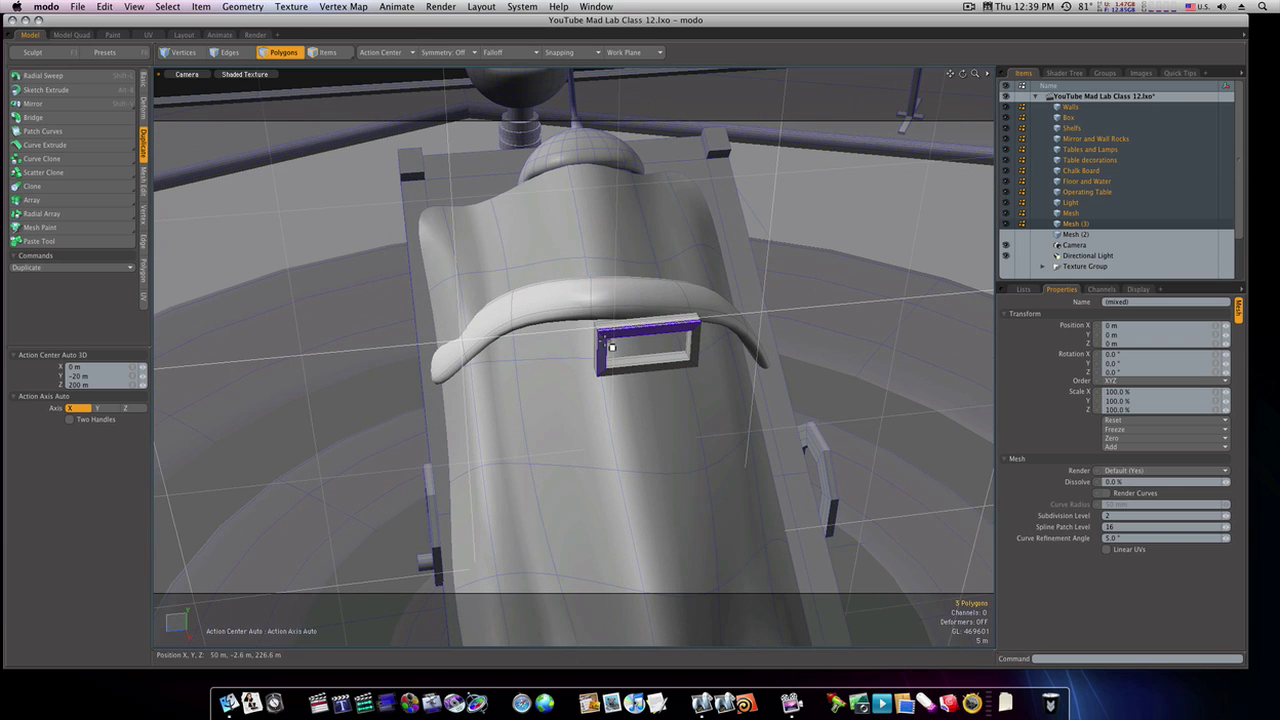
click(611, 342)
key(alt+c)
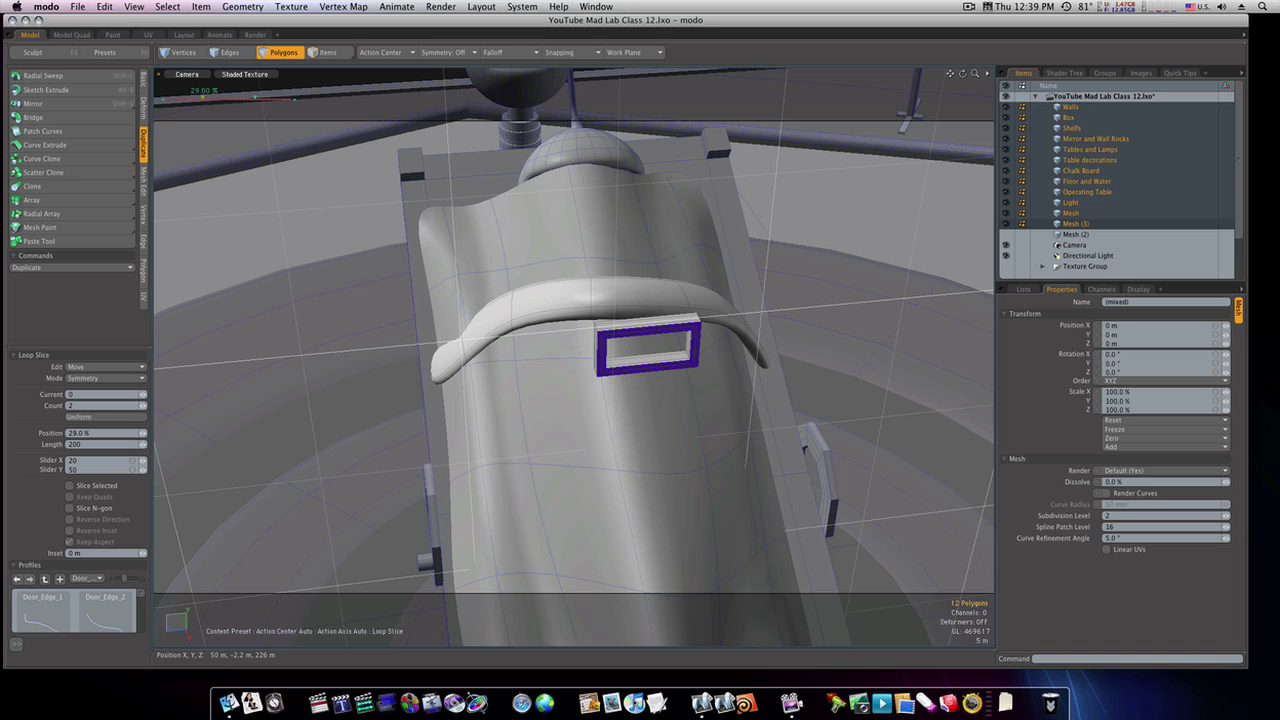
mouse_move(604, 338)
alt+mouse_down()
mouse_move(814, 371)
mouse_move(849, 360)
mouse_move(757, 277)
mouse_move(530, 290)
alt+mouse_up()
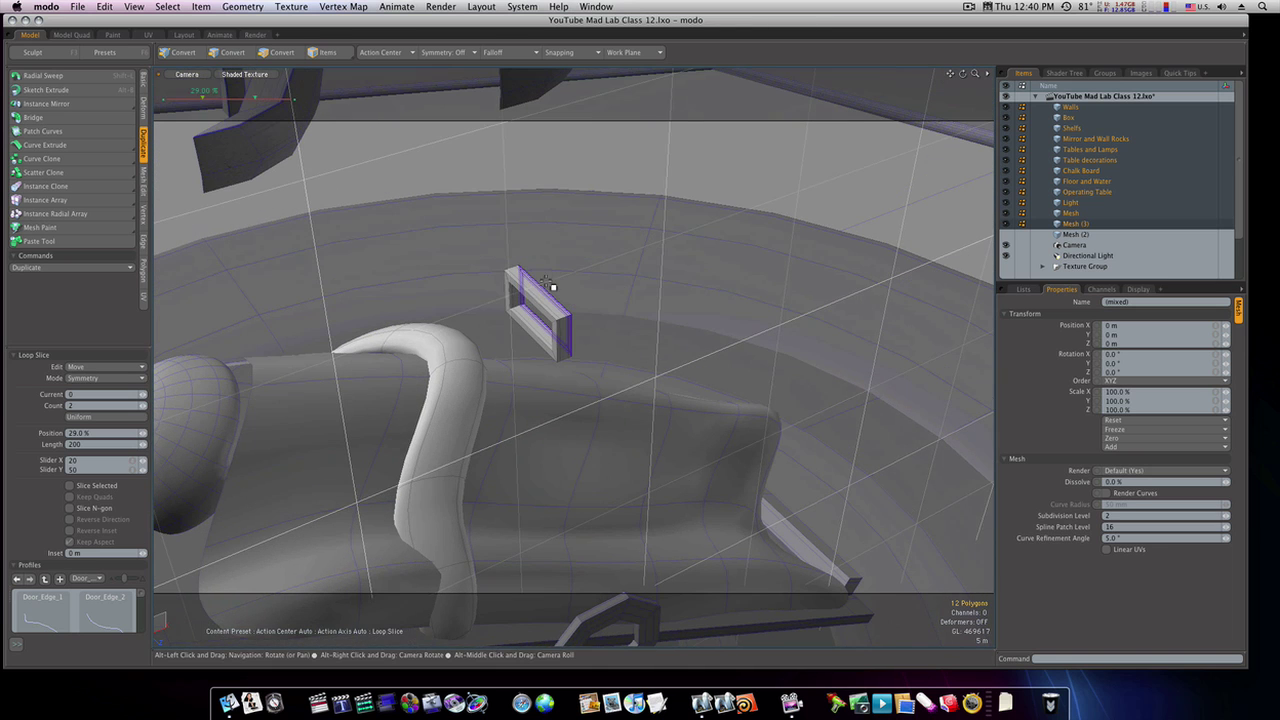
key(space)
Loop-slice the buckle's top face and top strip, with subdivision turned off for checking.
click(514, 287)
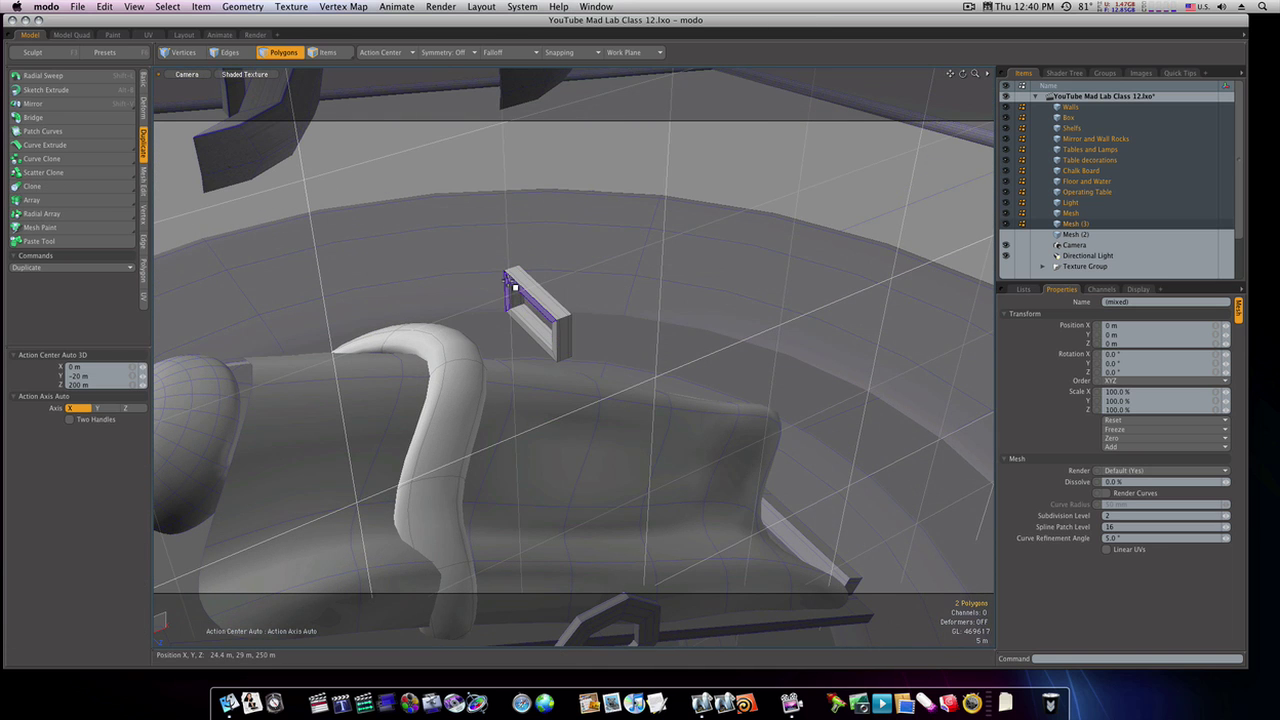
key(alt+c)
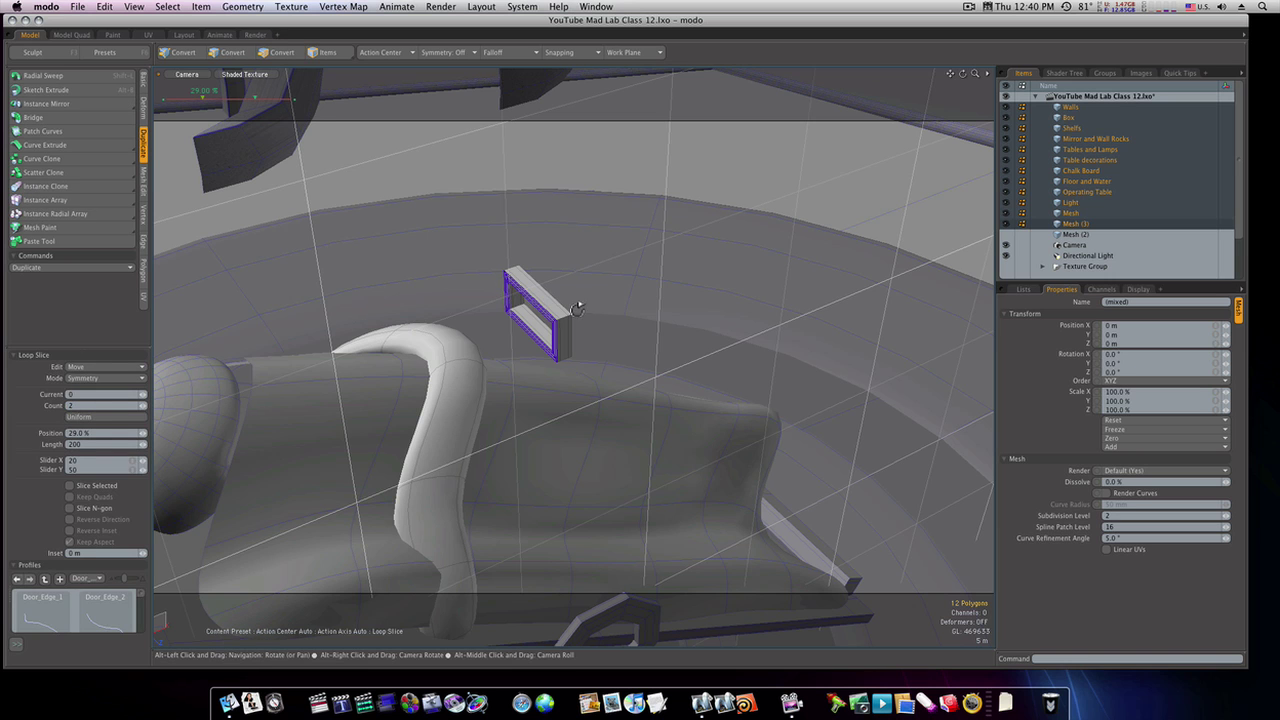
alt+drag(420, 283, 540, 331)
key(space)
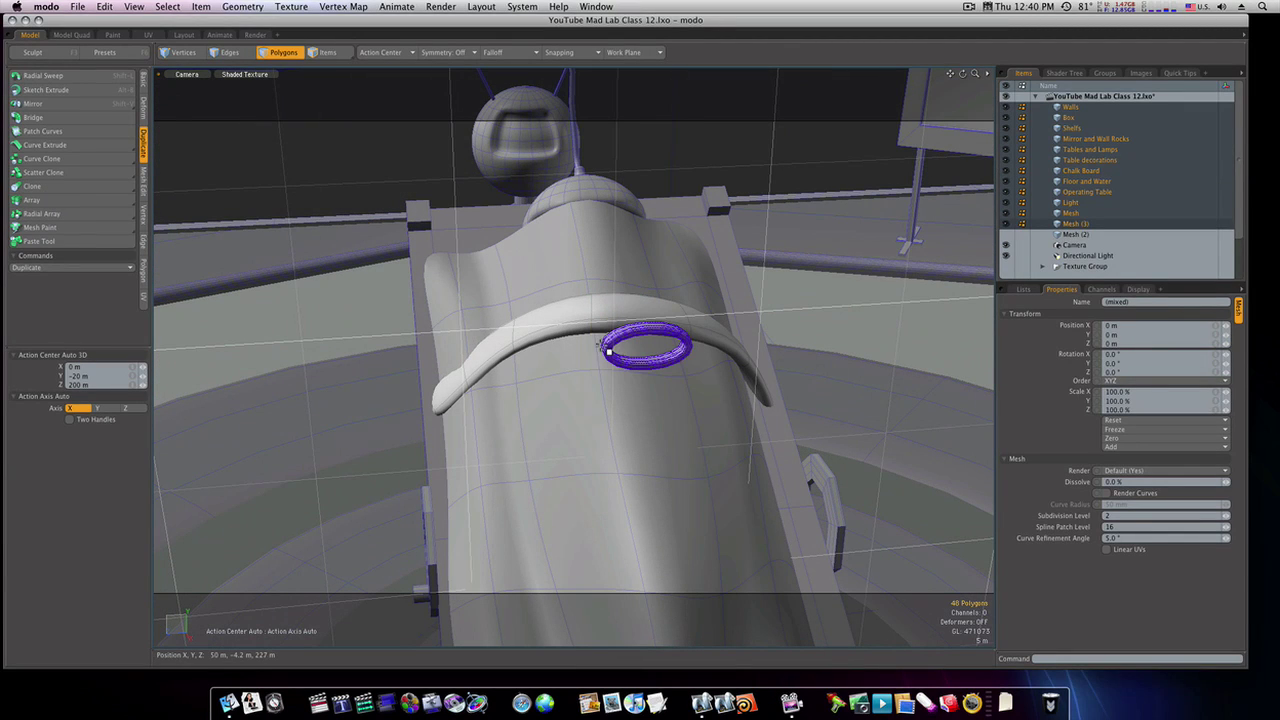
key(Tab)
key(1)
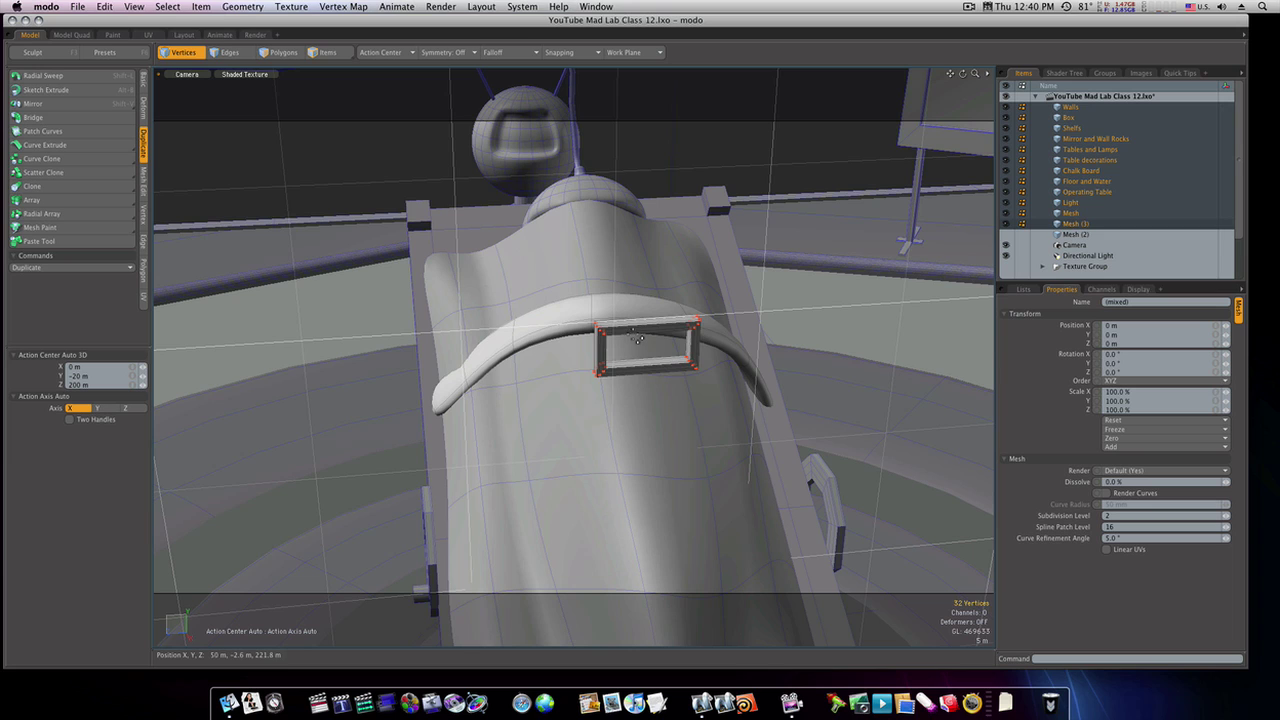
key(3)
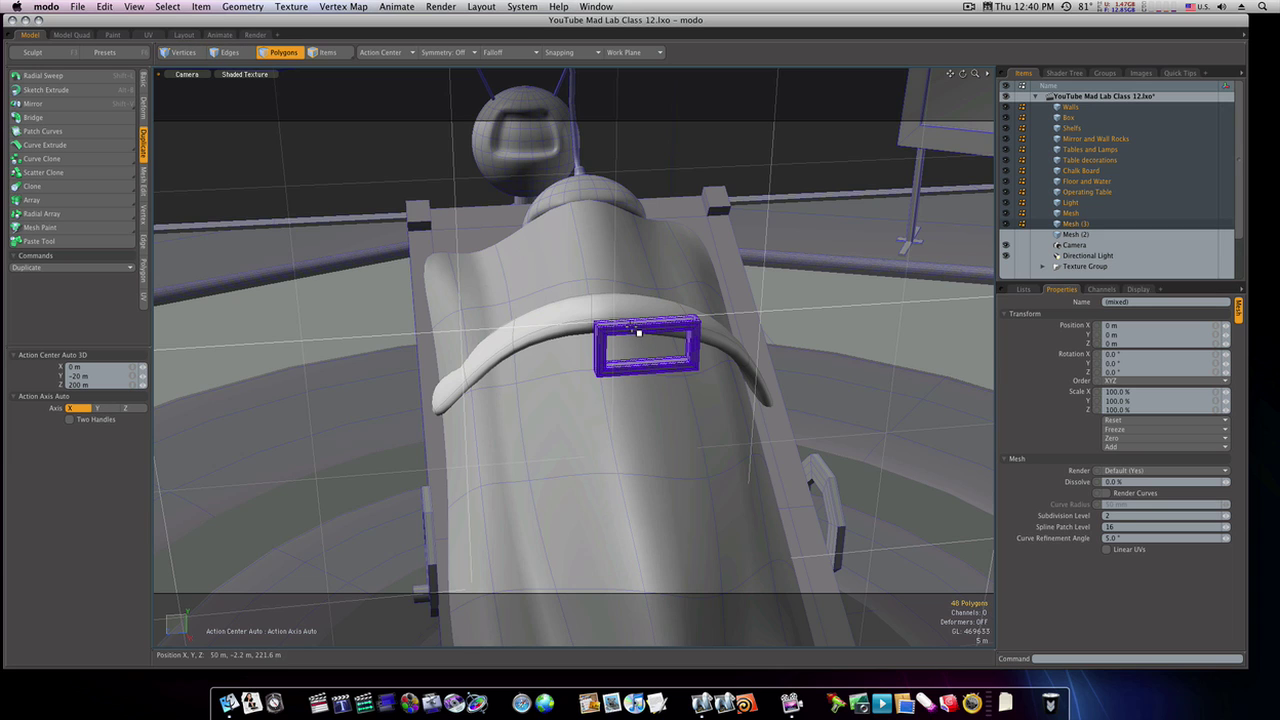
click(639, 328)
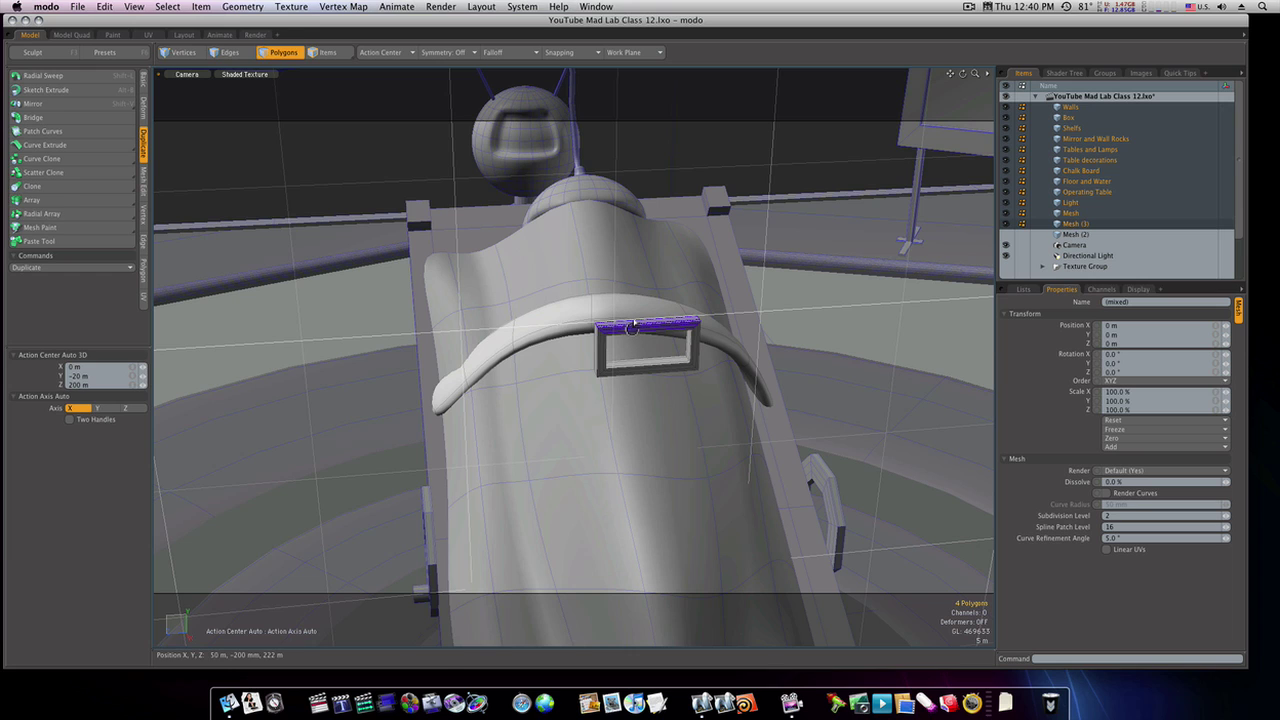
key(alt+c)
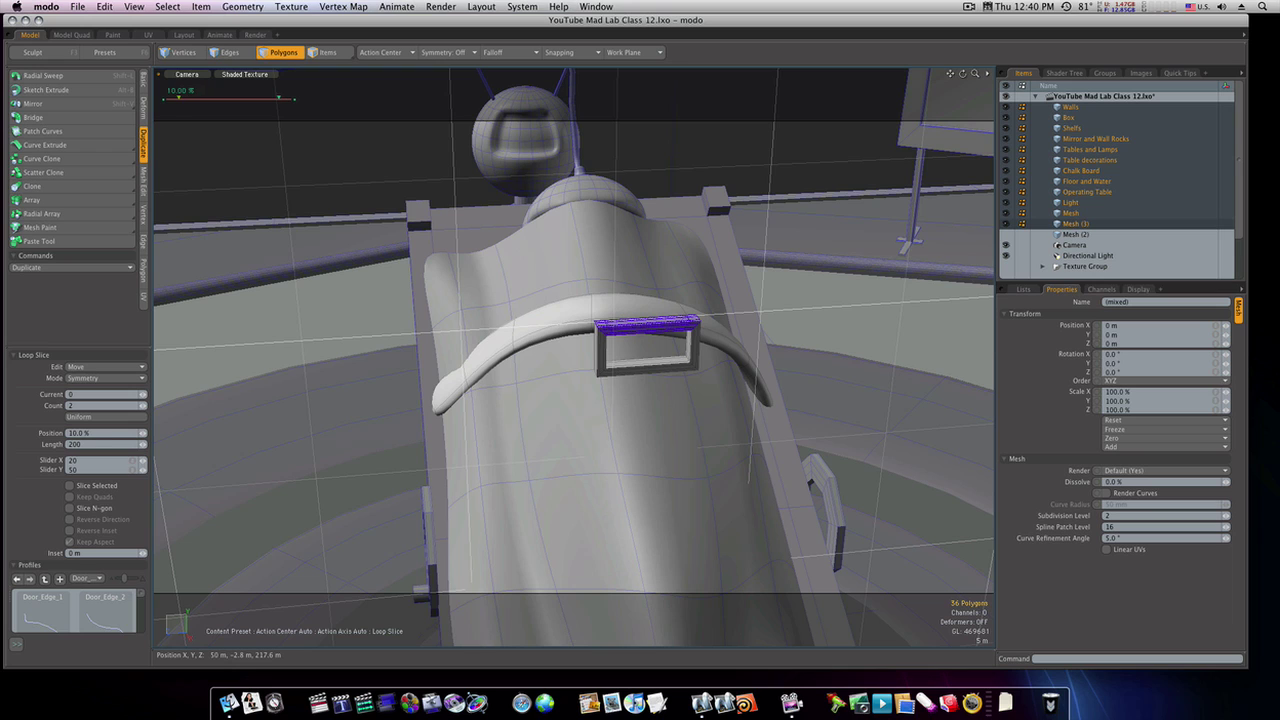
key(space)
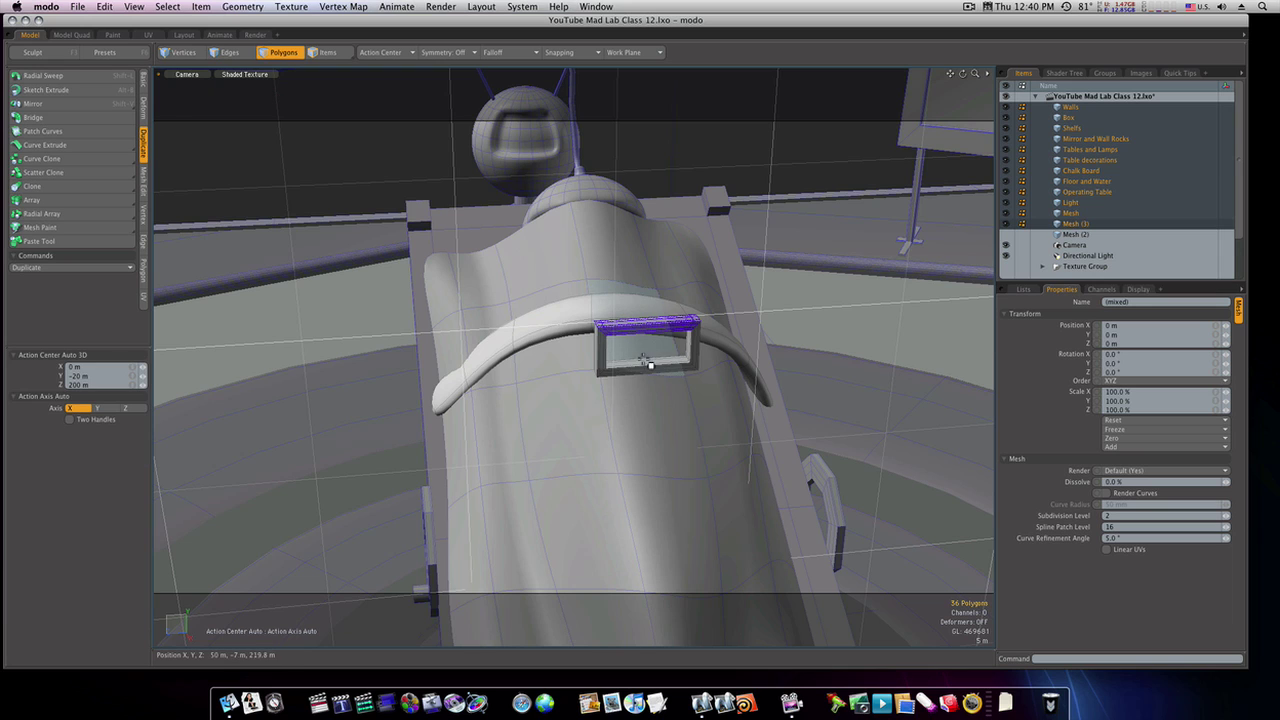
Add support edge loops to the bottom, left and right strips of the frame.
click(650, 368)
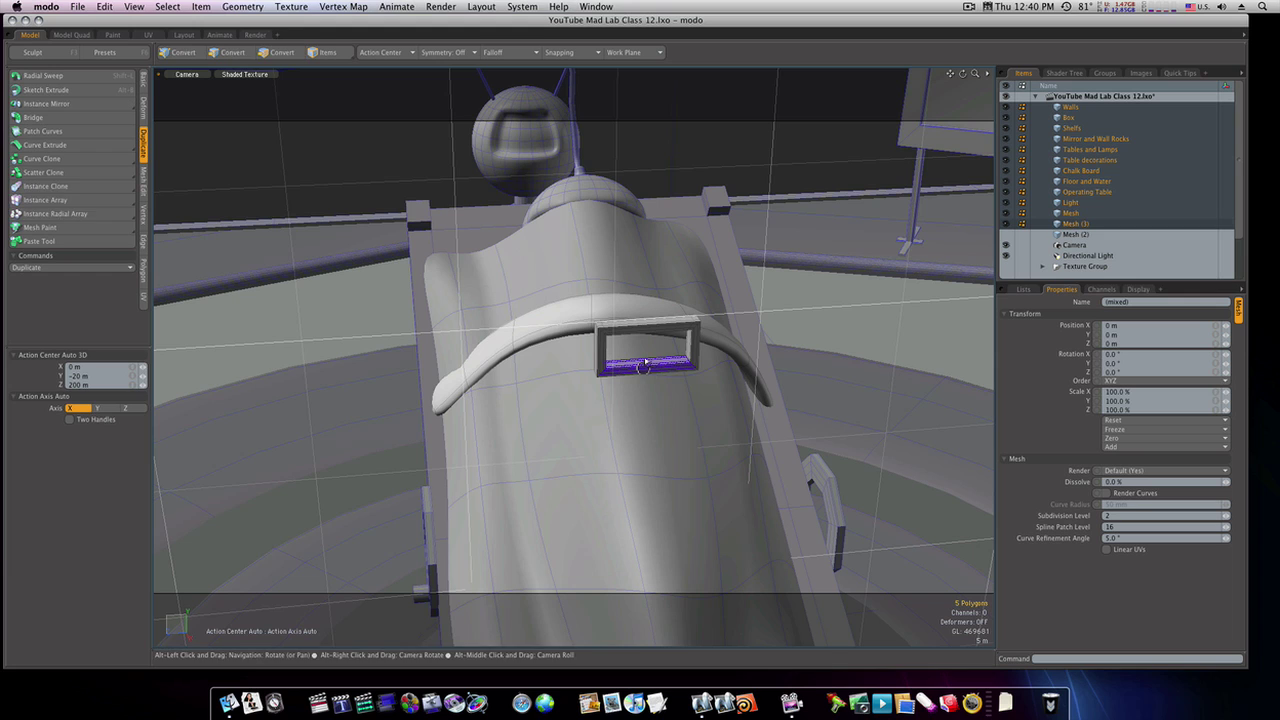
key(alt+c)
key(space)
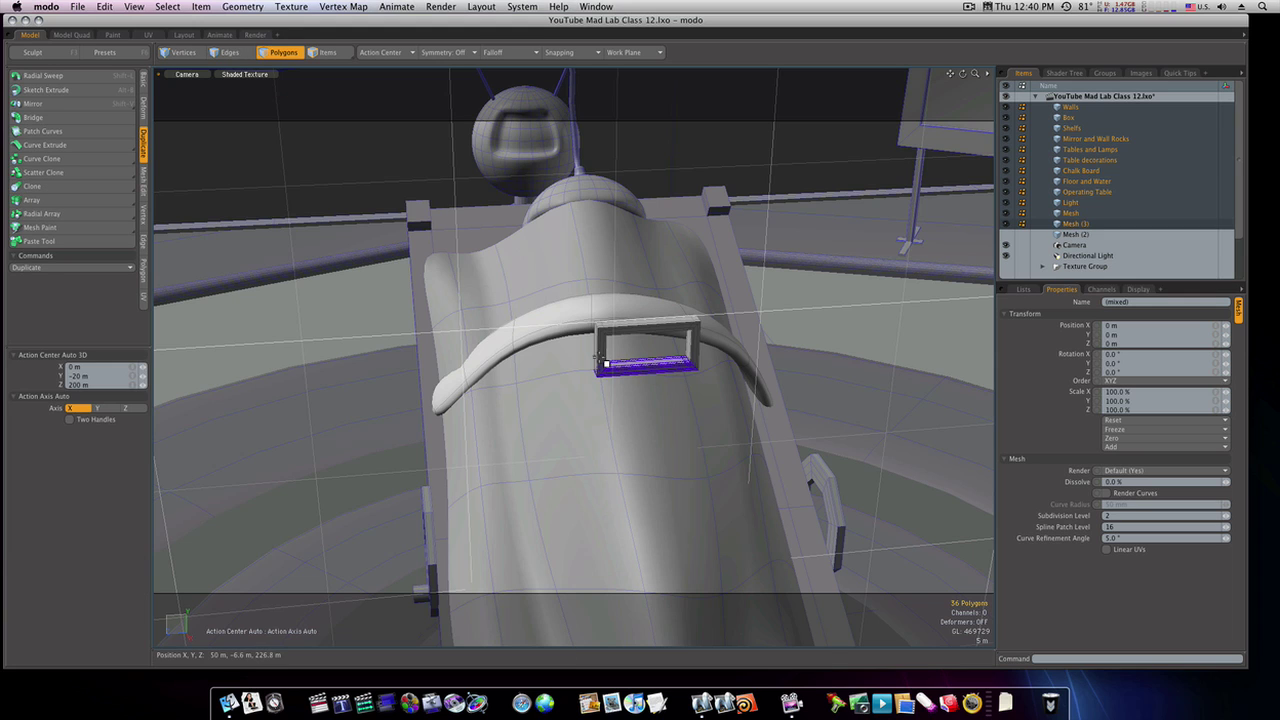
click(601, 357)
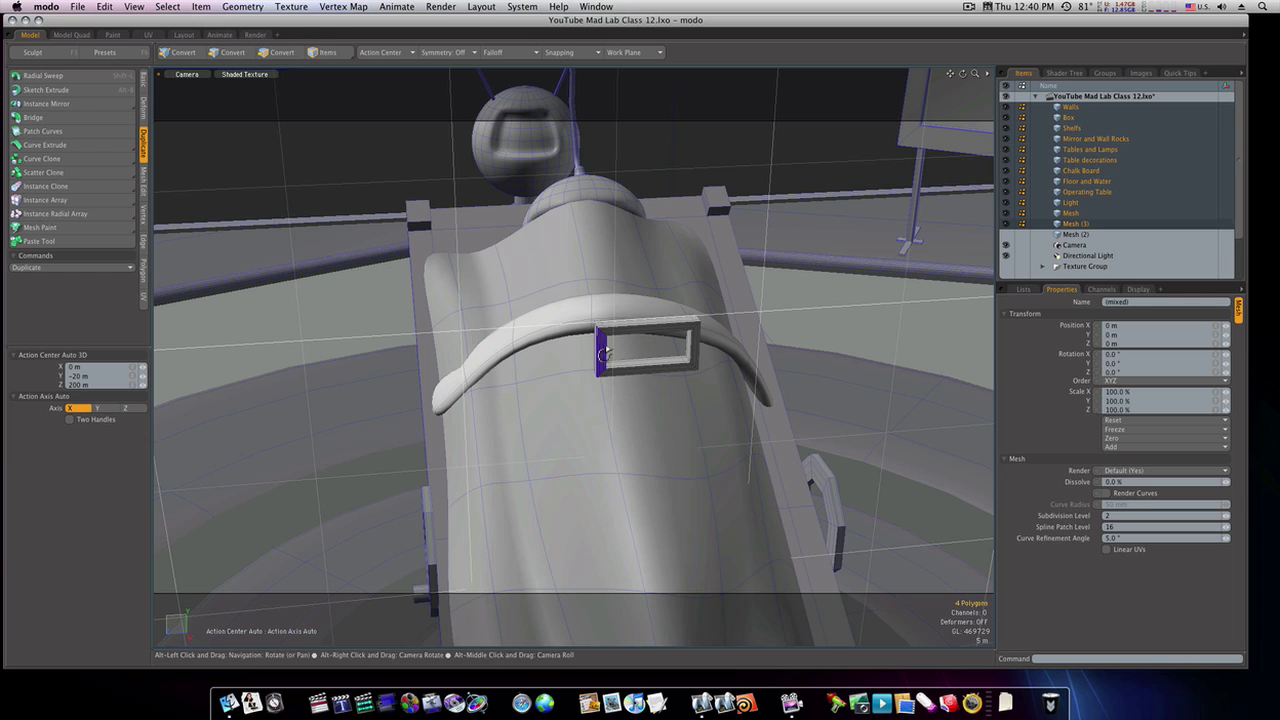
key(alt+c)
key(space)
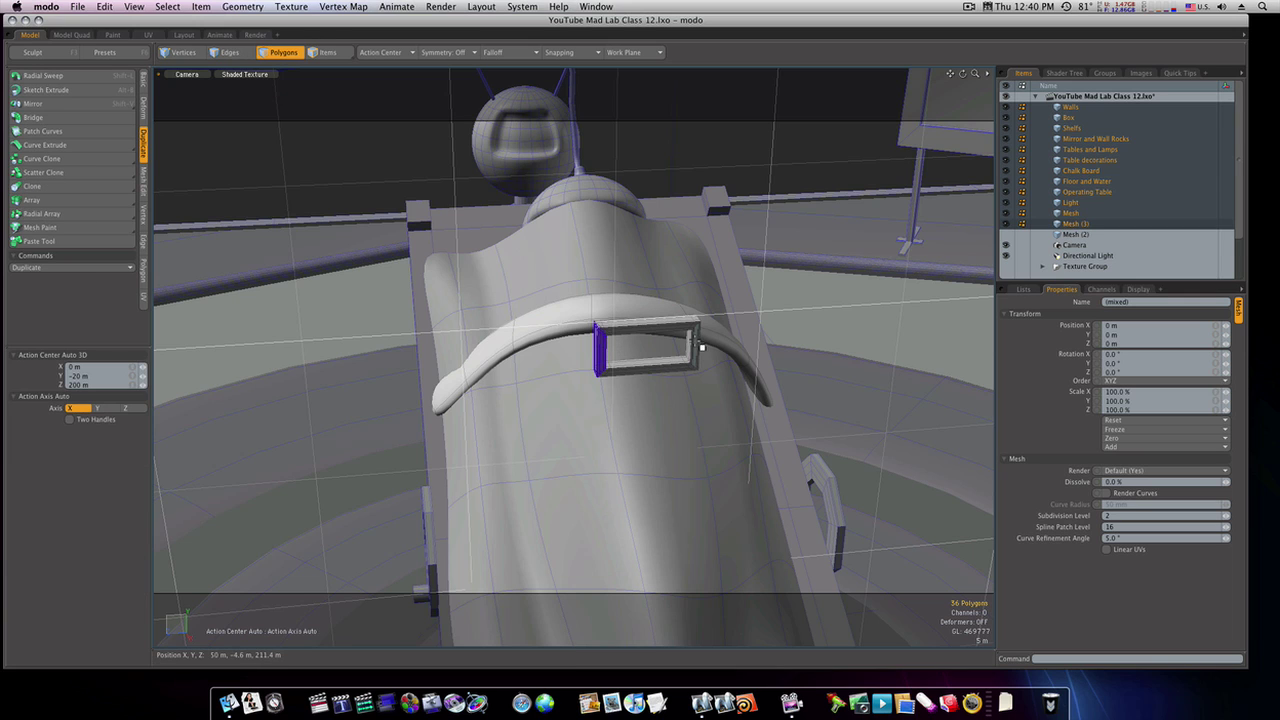
click(695, 347)
key(alt+c)
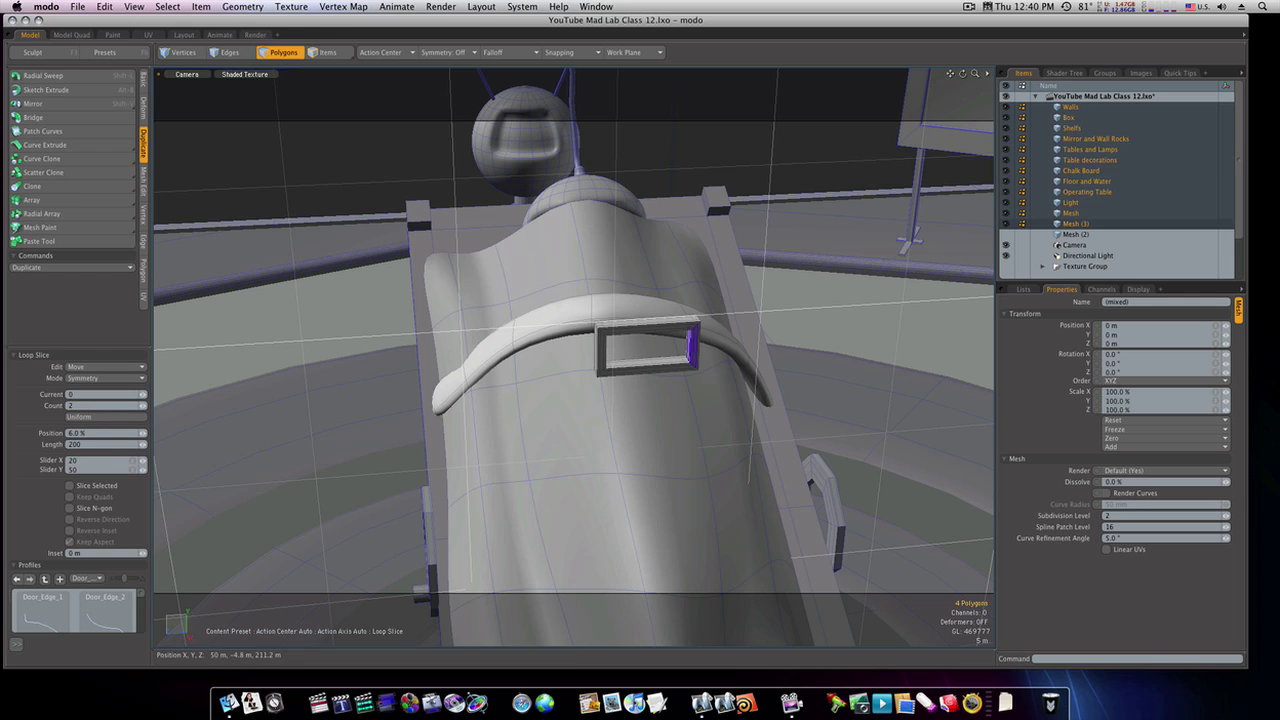
click(697, 348)
key(space)
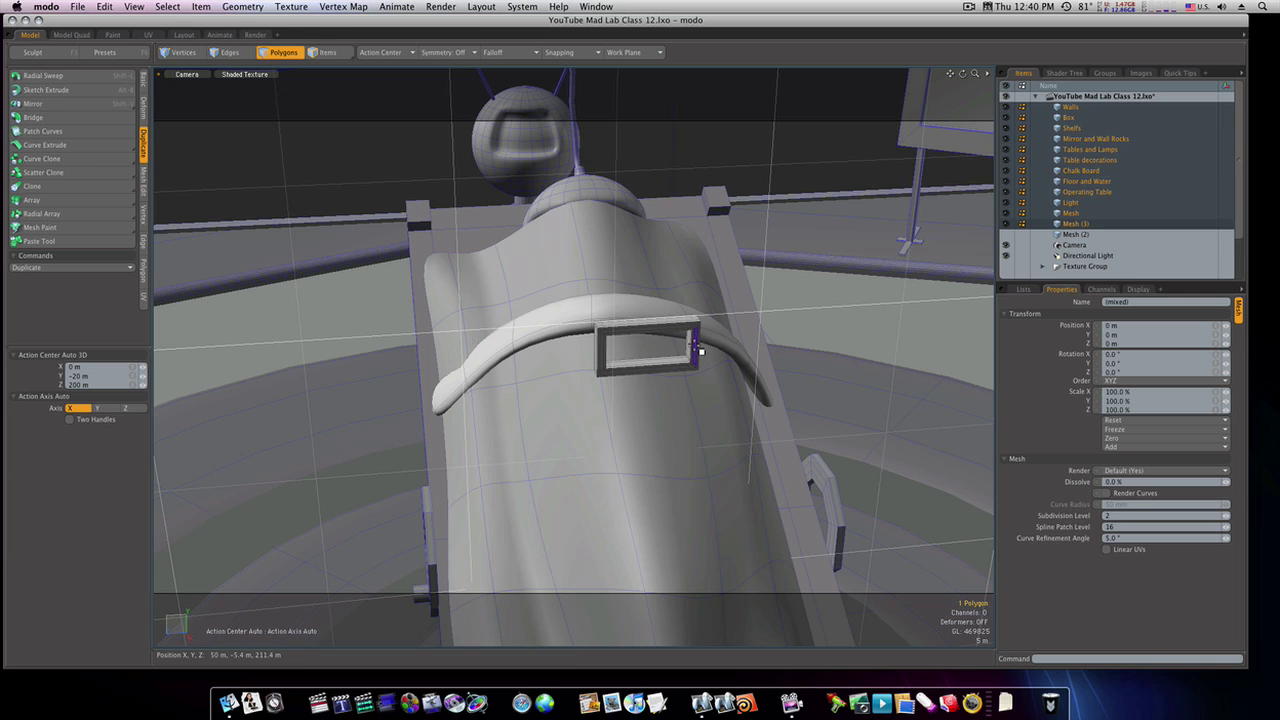
Shift the buckle frame left and rotate it about Z to about 64.5°.
double_click(688, 336)
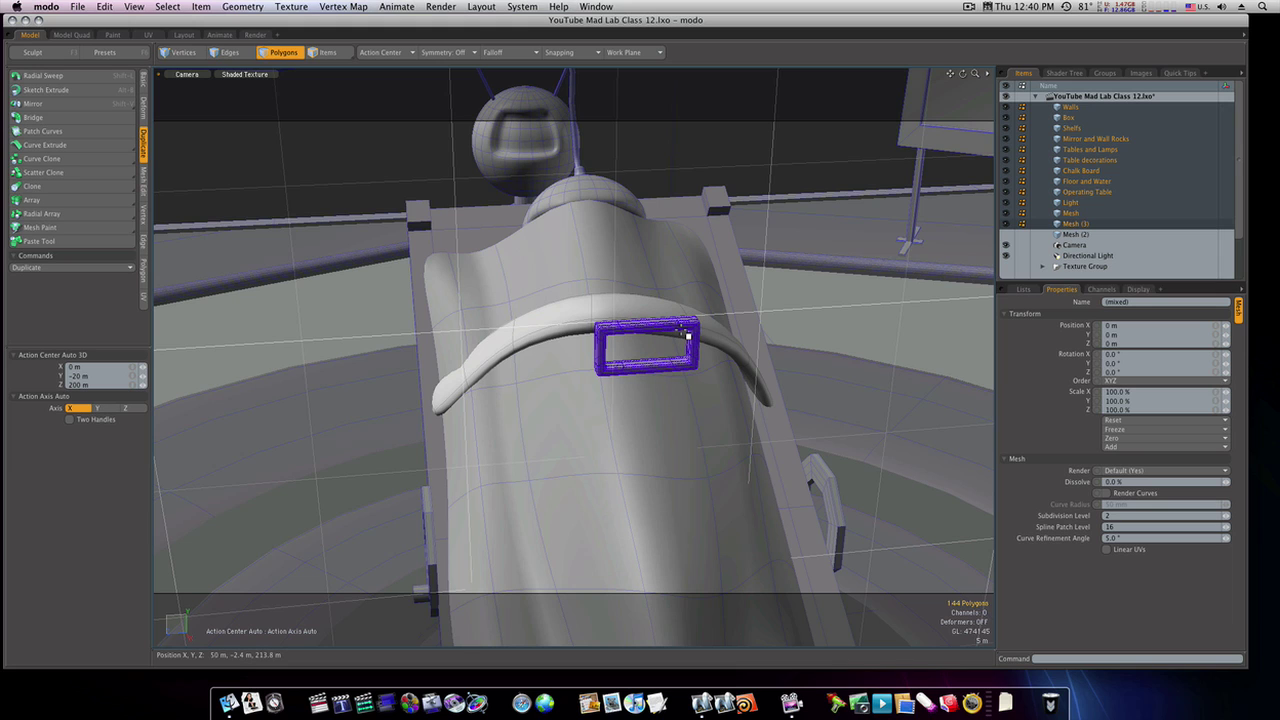
key(y)
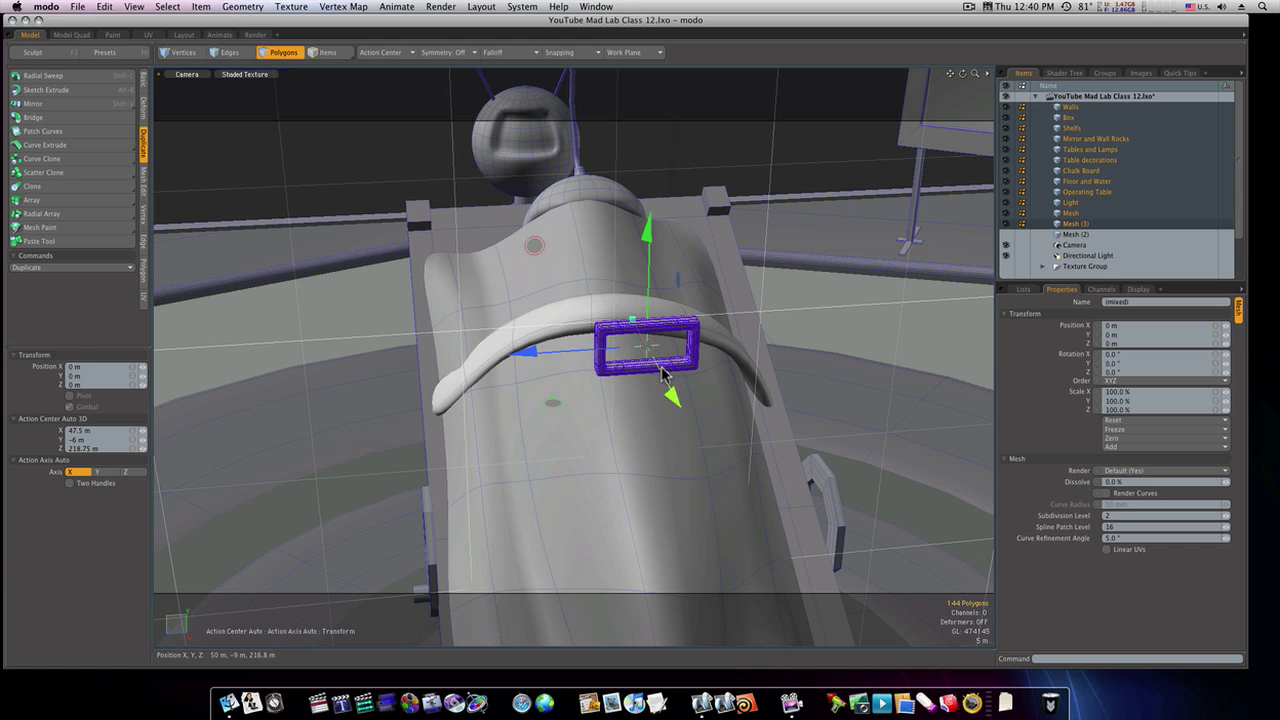
mouse_move(660, 372)
mouse_down()
mouse_move(645, 345)
mouse_move(748, 346)
mouse_up()
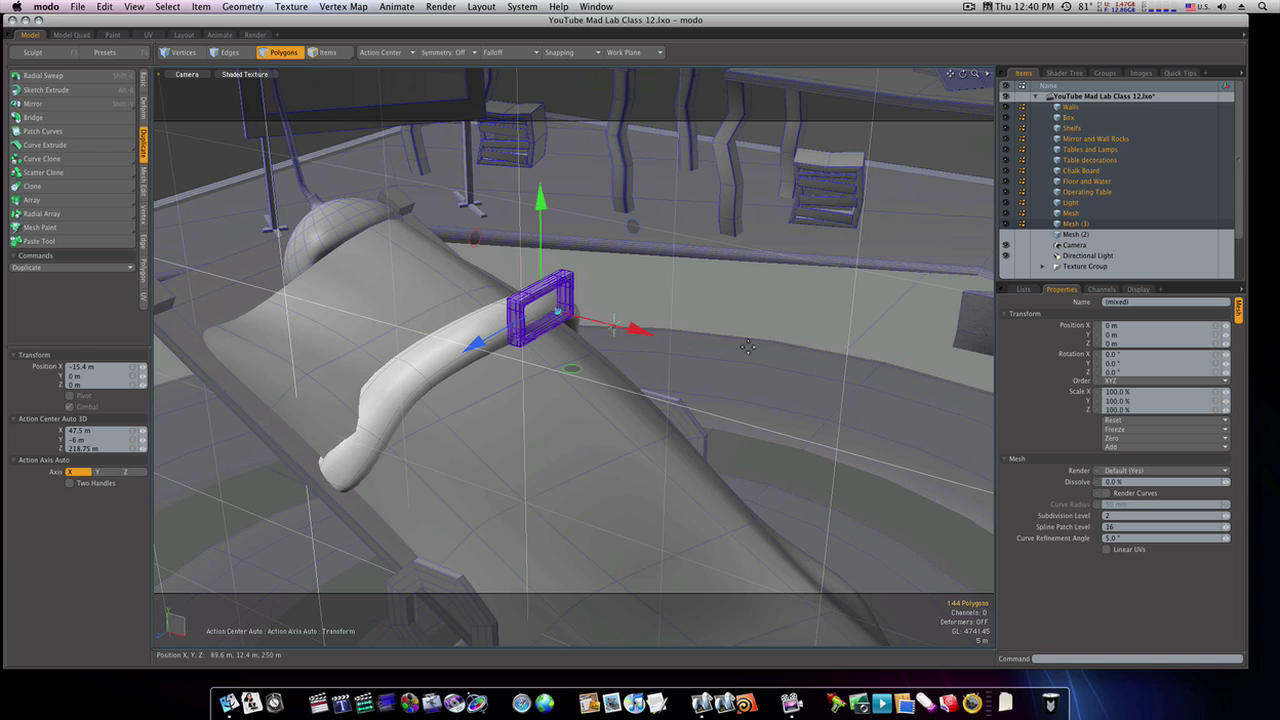
key(e)
drag(632, 288, 558, 240)
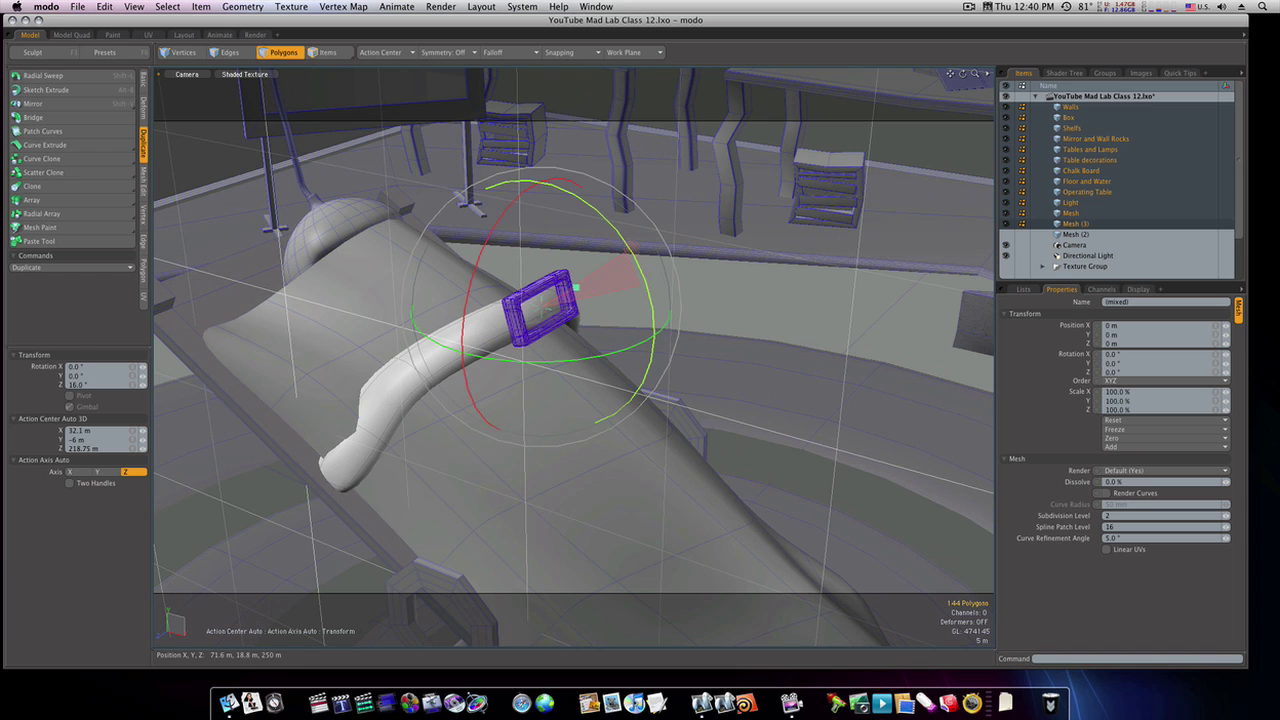
drag(569, 197, 544, 167)
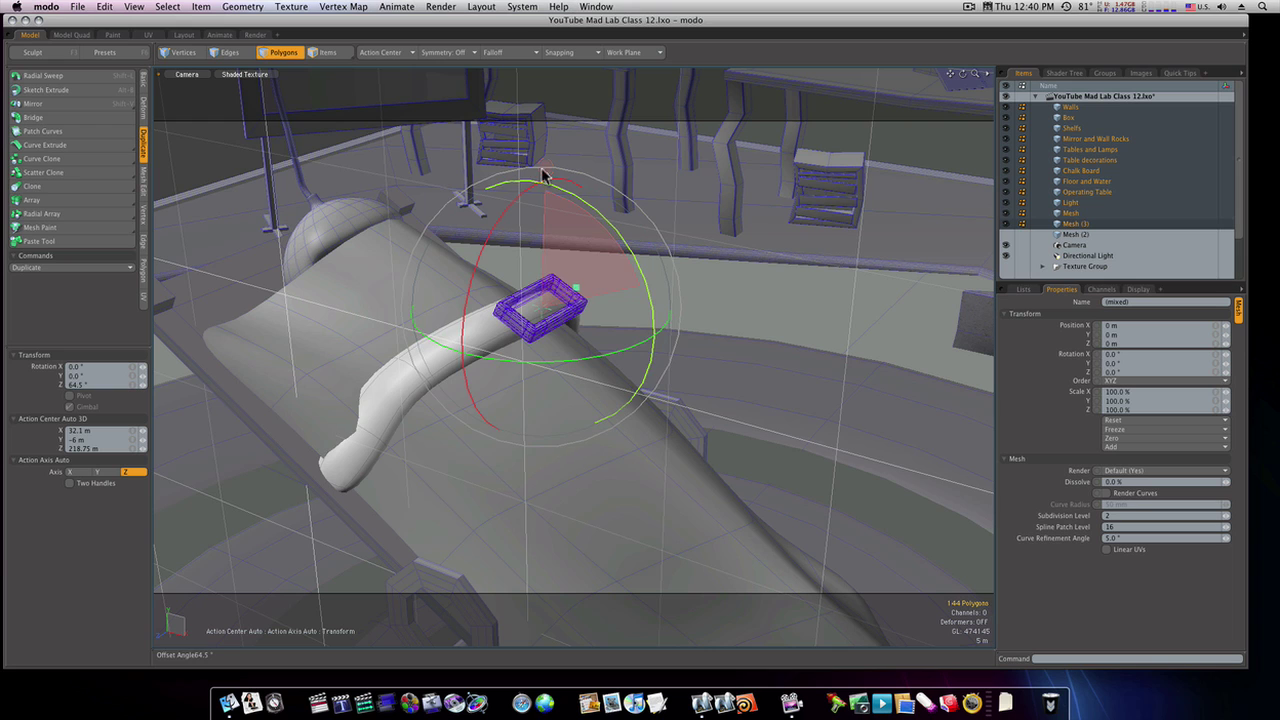
Move the buckle over onto the strap and nudge it up to sit on top.
key(w)
mouse_move(579, 376)
mouse_down()
mouse_move(544, 357)
mouse_move(549, 372)
mouse_move(543, 357)
mouse_move(557, 317)
mouse_up()
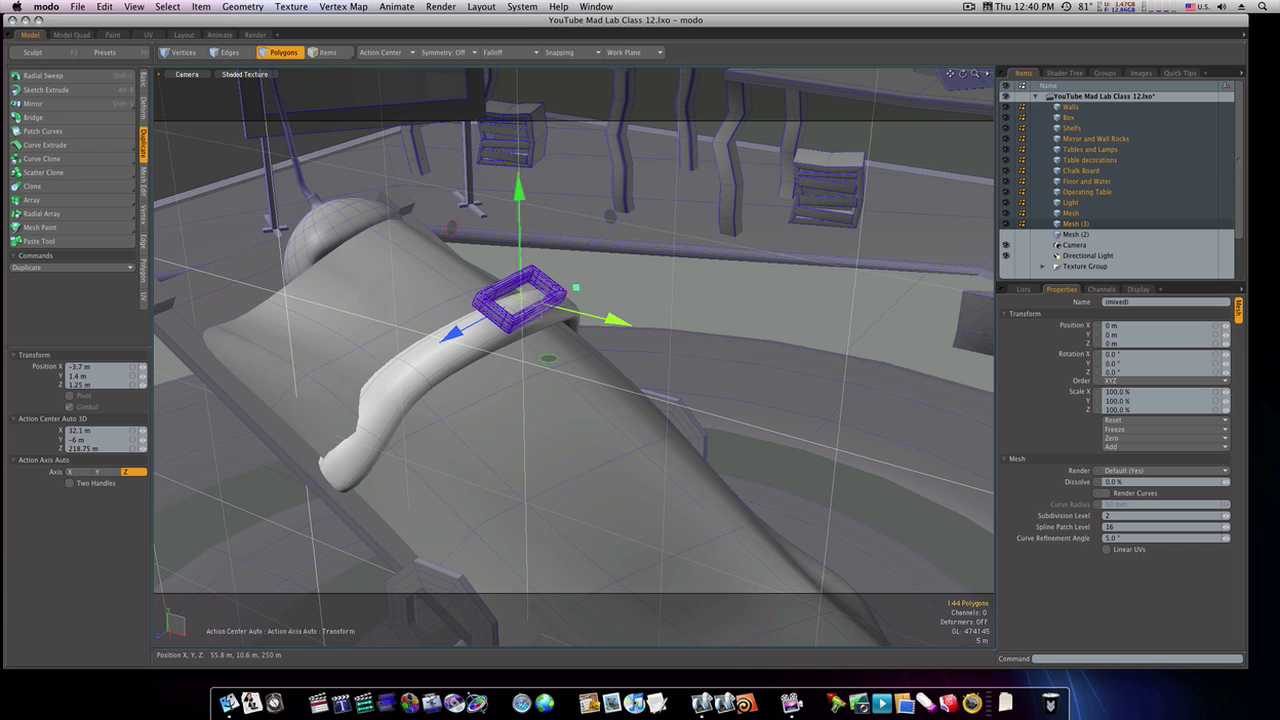
mouse_move(520, 268)
mouse_down()
mouse_move(491, 344)
mouse_move(491, 290)
mouse_move(470, 297)
mouse_move(520, 296)
mouse_move(534, 277)
mouse_move(480, 243)
mouse_move(585, 326)
mouse_move(594, 276)
mouse_up()
key(r)
key(w)
mouse_move(620, 330)
alt+mouse_down()
mouse_move(694, 391)
mouse_move(630, 400)
alt+mouse_up()
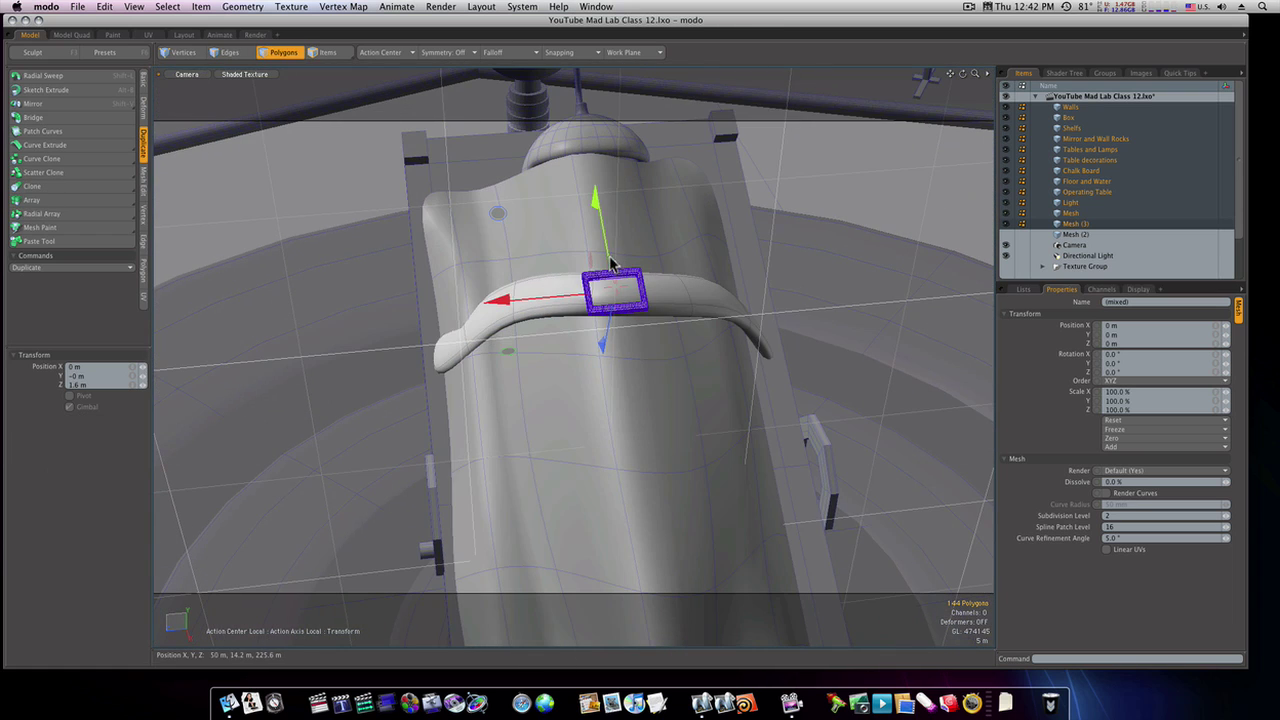
drag(612, 262, 612, 258)
key(space)
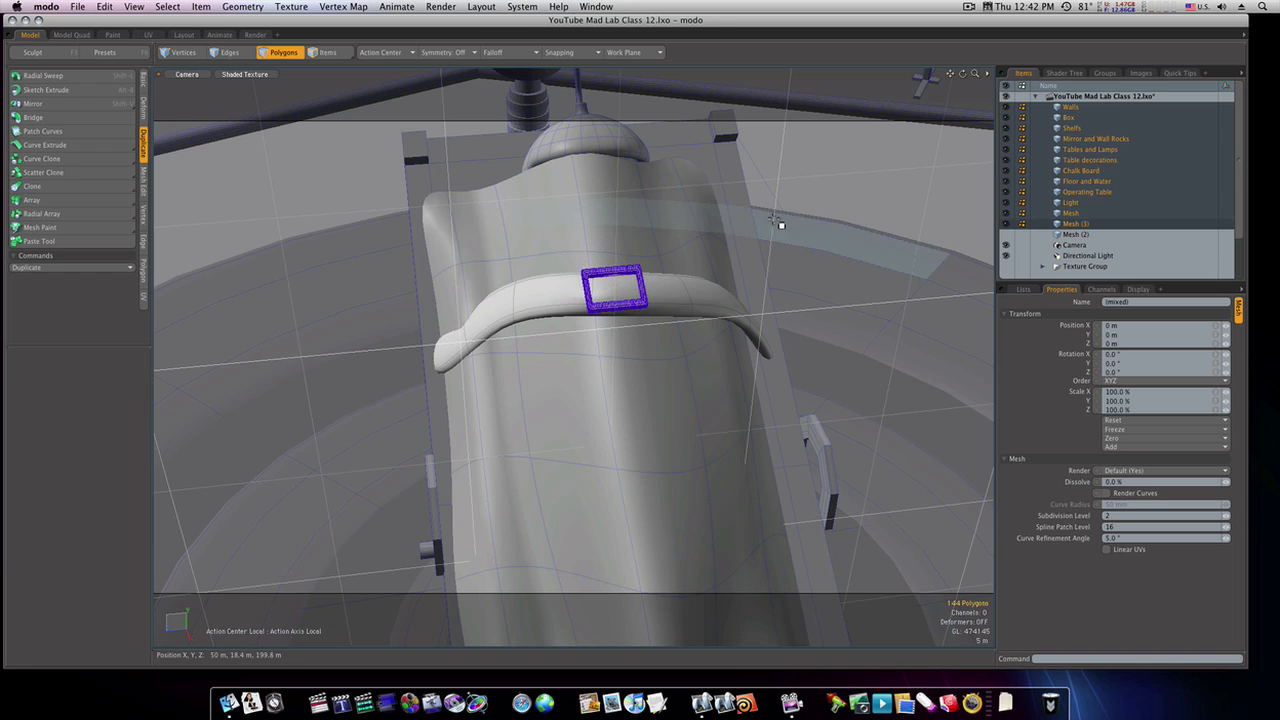
Recheck the buckle's placement, deselect it, and zoom out over the whole scene.
click(809, 212)
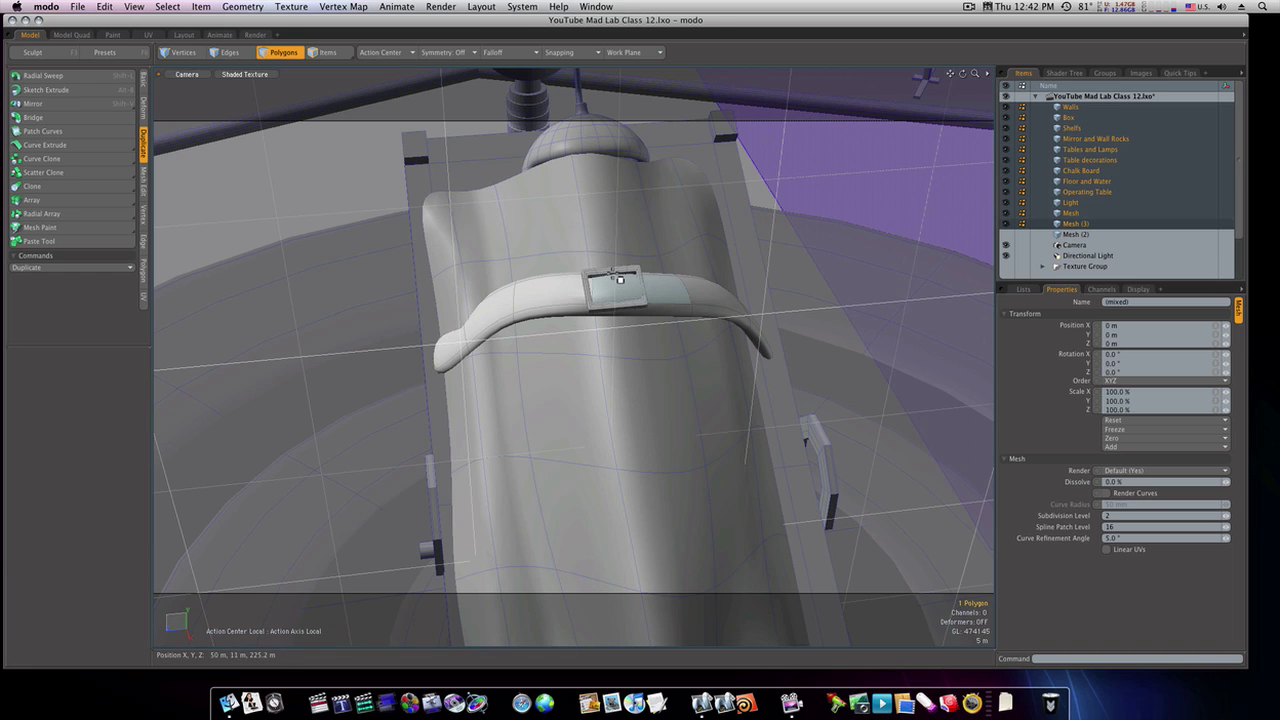
double_click(618, 279)
key(w)
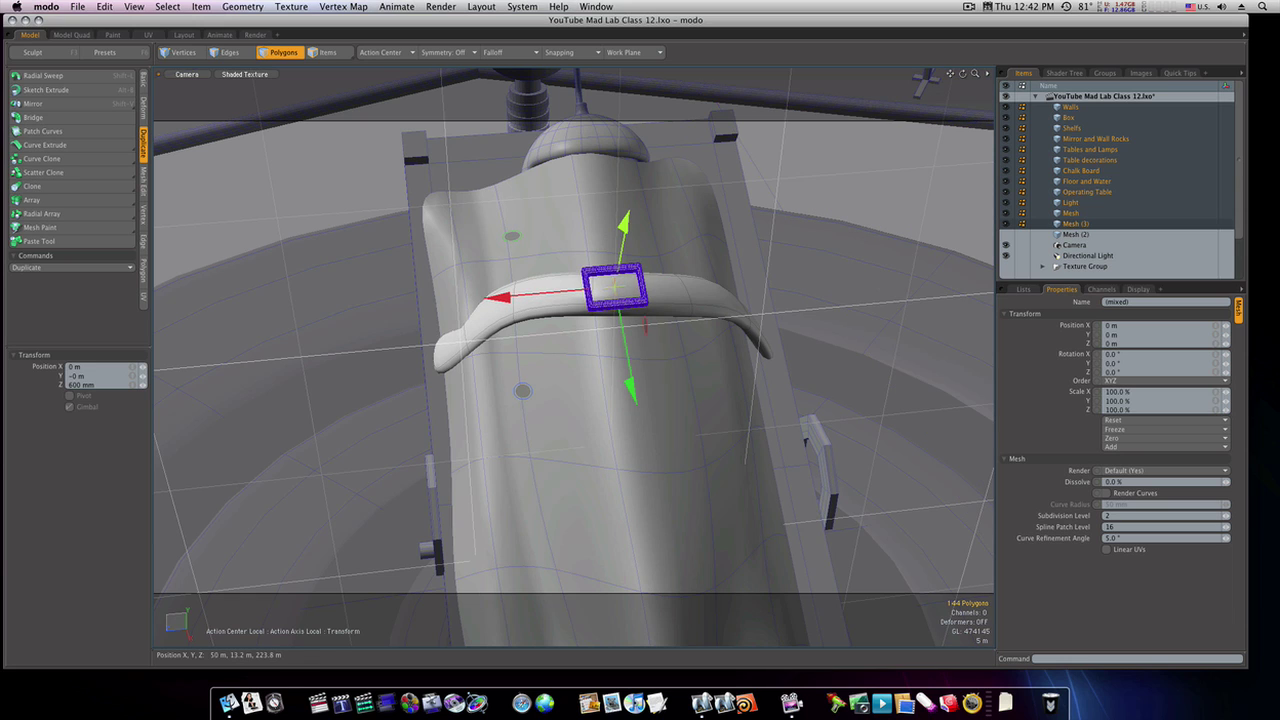
key(space)
click(893, 188)
mouse_move(840, 210)
alt+mouse_down()
mouse_move(726, 274)
mouse_move(651, 274)
mouse_move(871, 328)
mouse_move(734, 328)
alt+mouse_up()
Duplicate the strap polygons and slide the copy toward the foot end of the body.
alt+drag(827, 303, 766, 300)
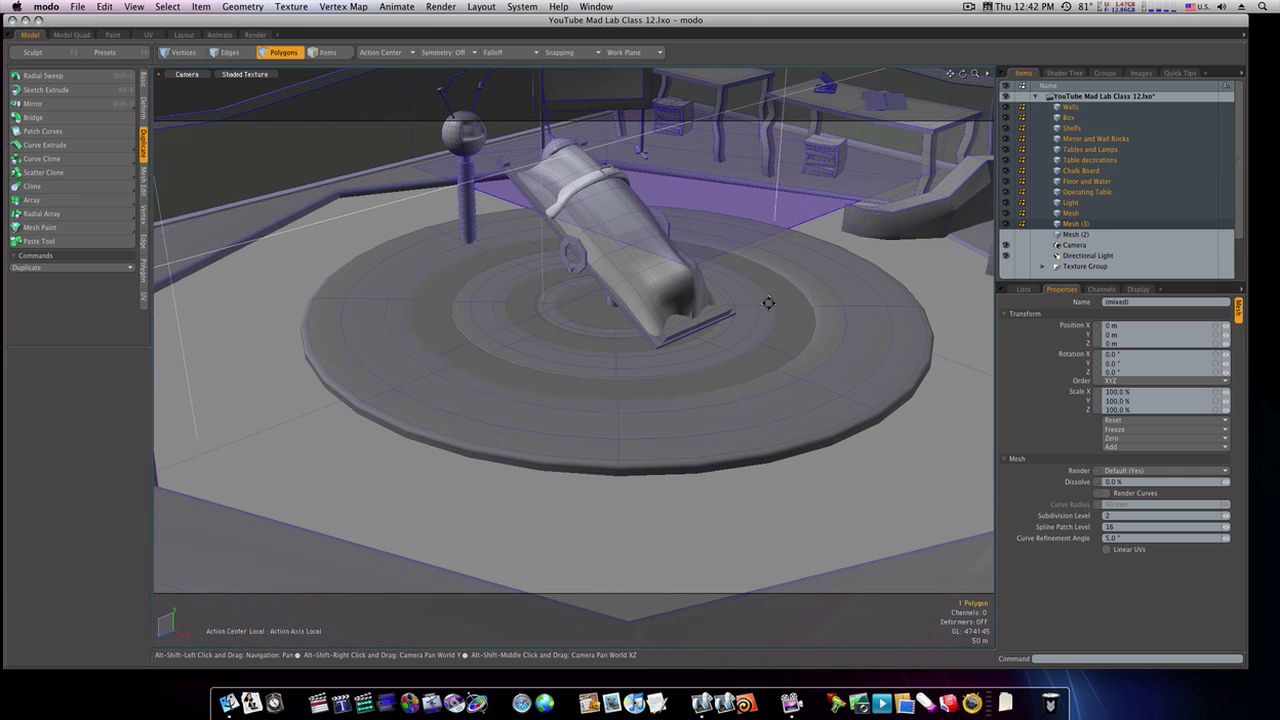
key(2)
key(shift+a)
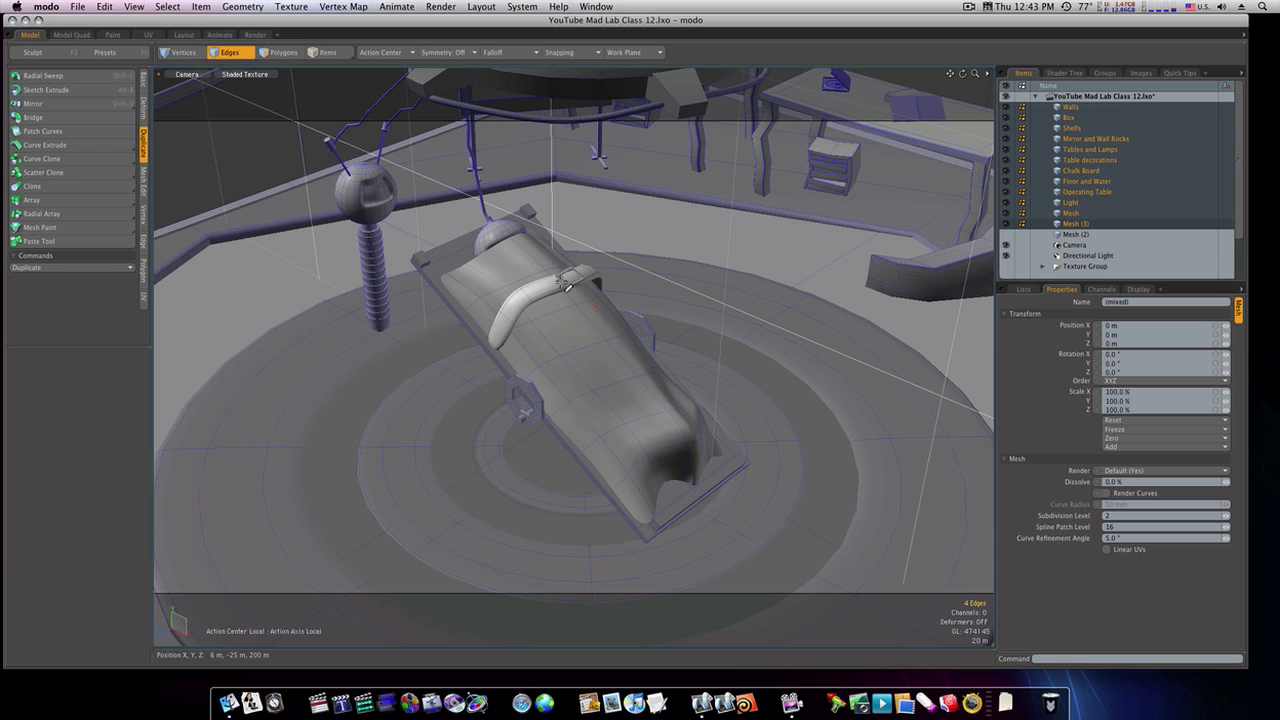
key(3)
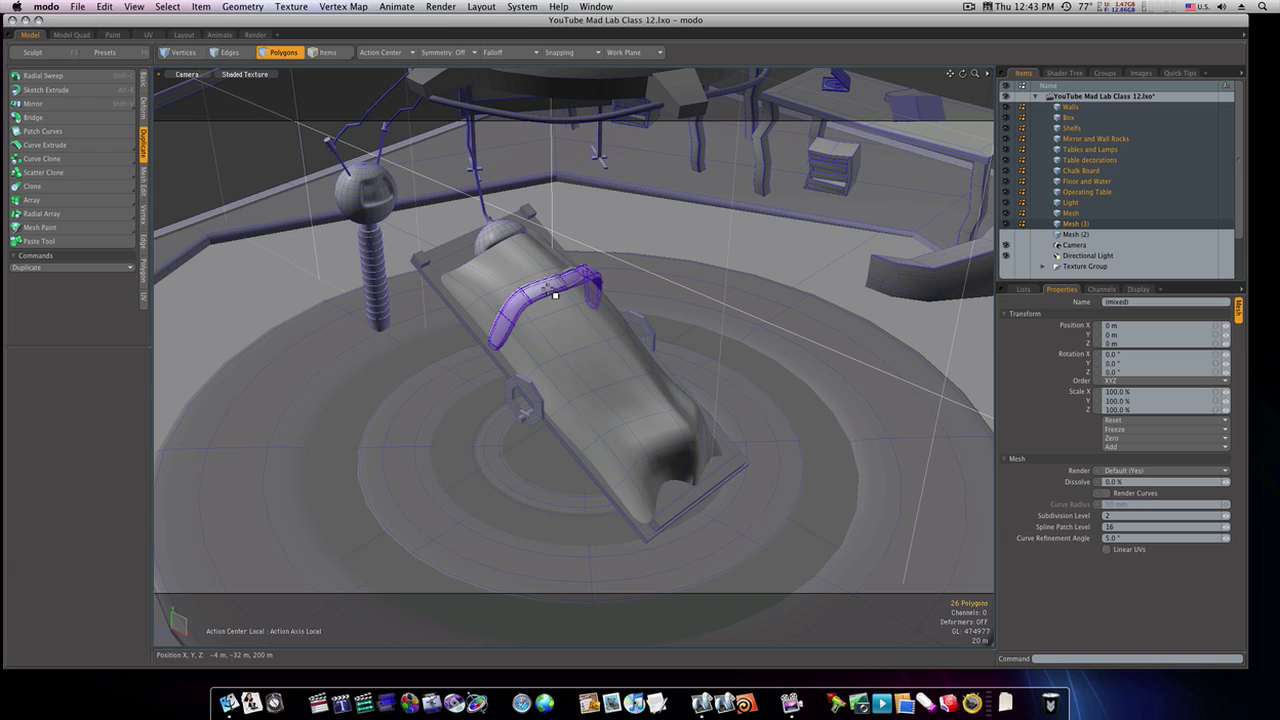
key(y)
drag(578, 329, 652, 414)
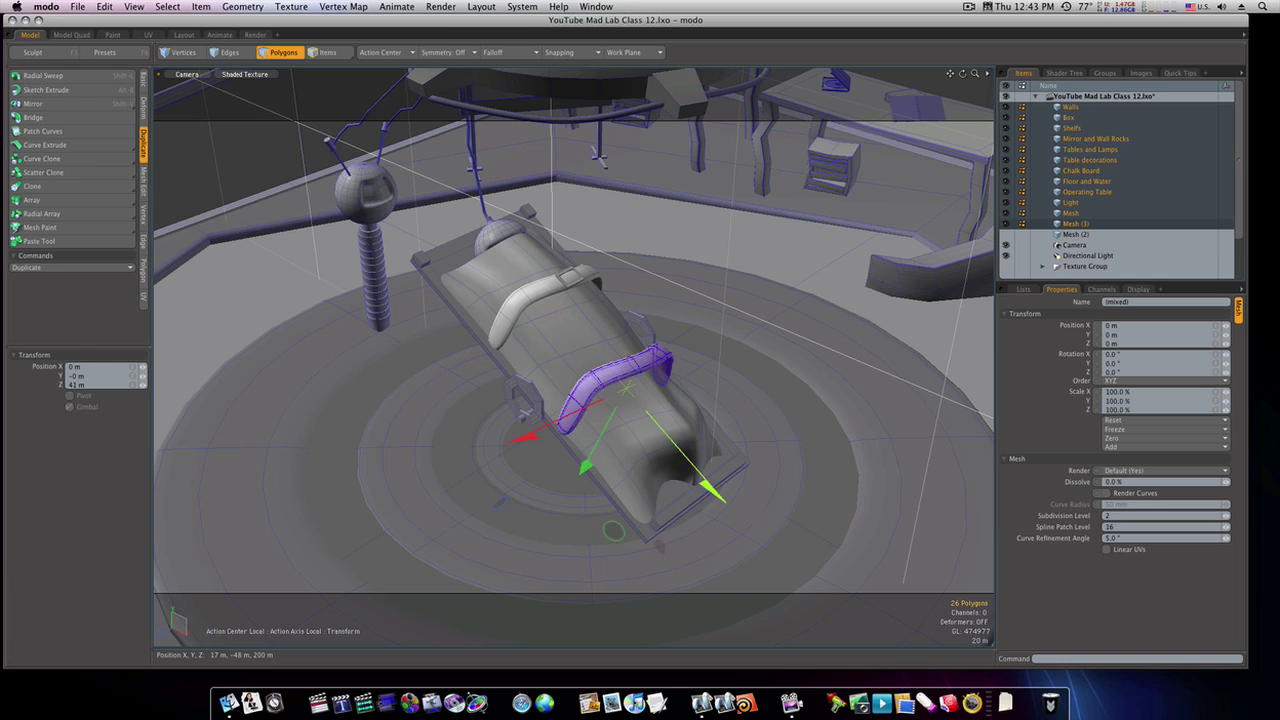
key(space)
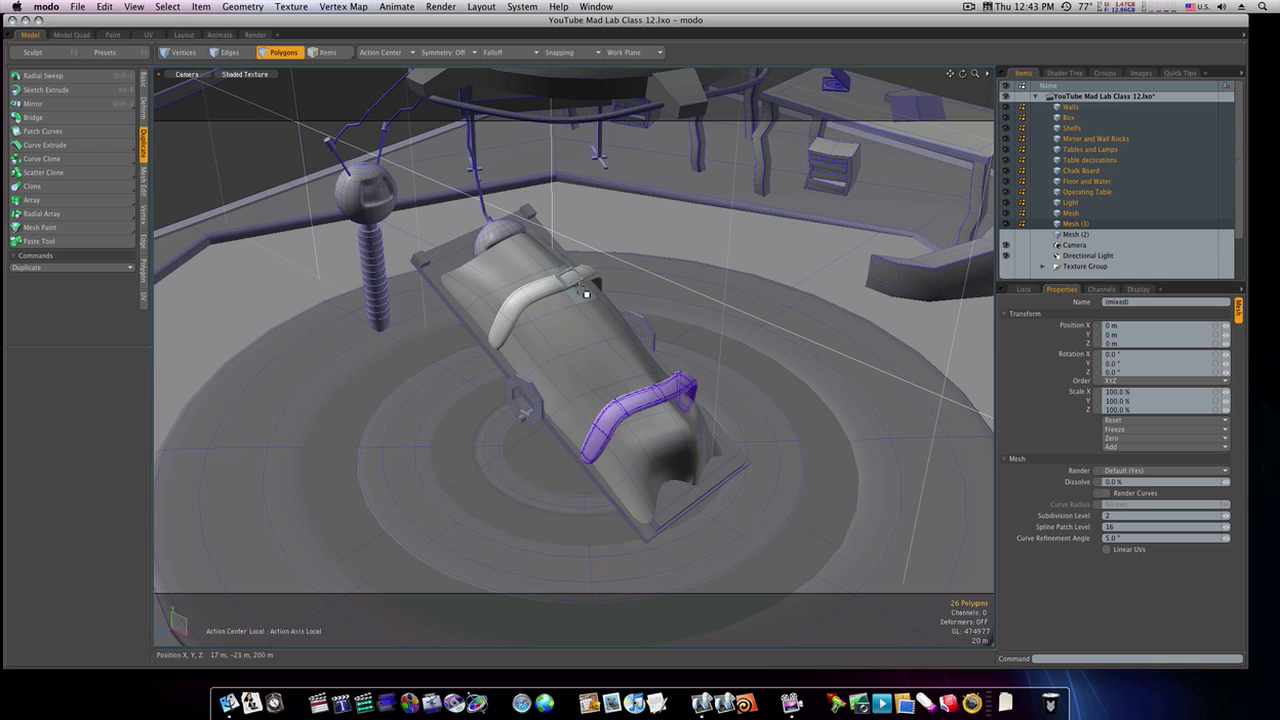
Copy the upper strap's buckle onto the new lower strap.
key(Escape)
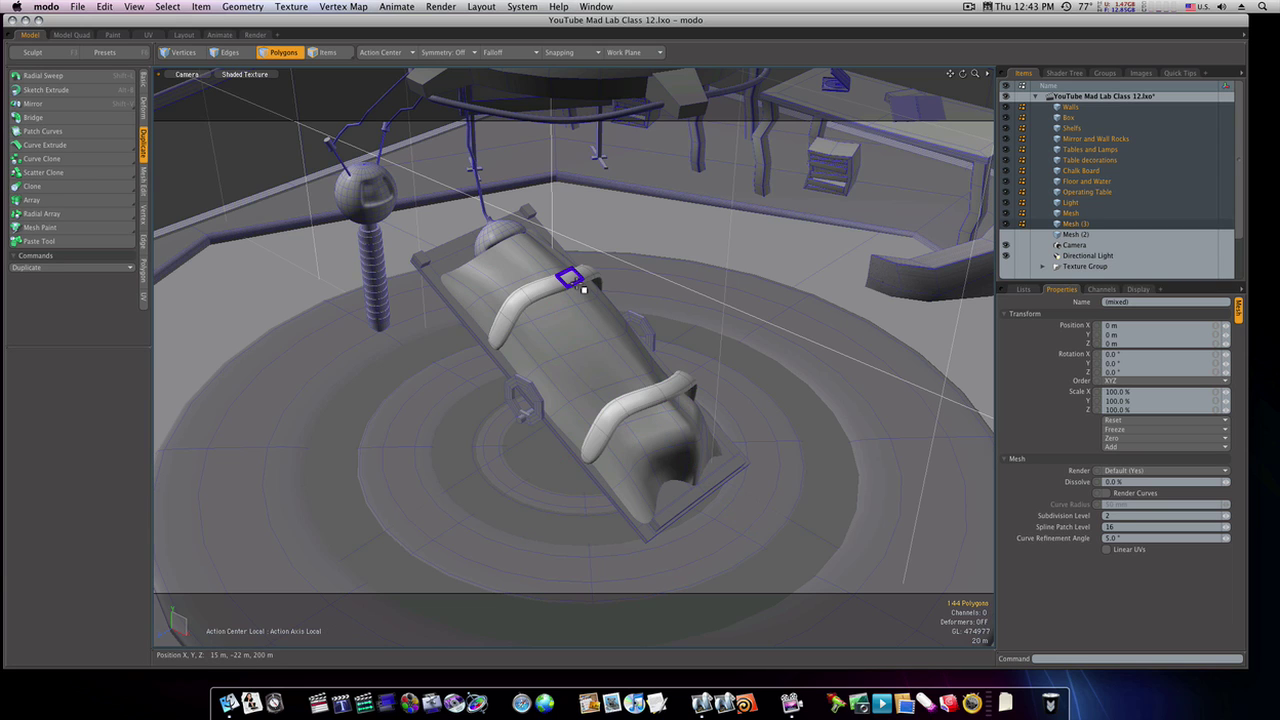
click(578, 289)
key(y)
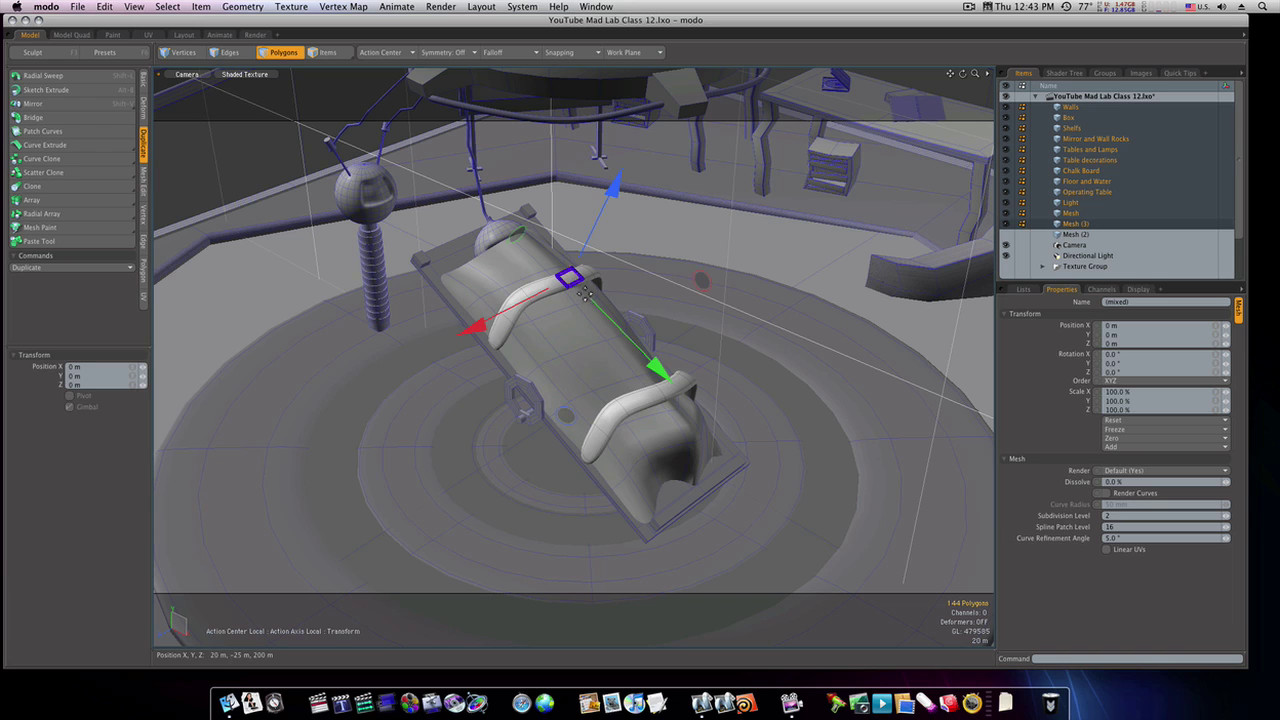
mouse_move(578, 289)
mouse_down()
mouse_move(685, 397)
mouse_move(672, 383)
mouse_up()
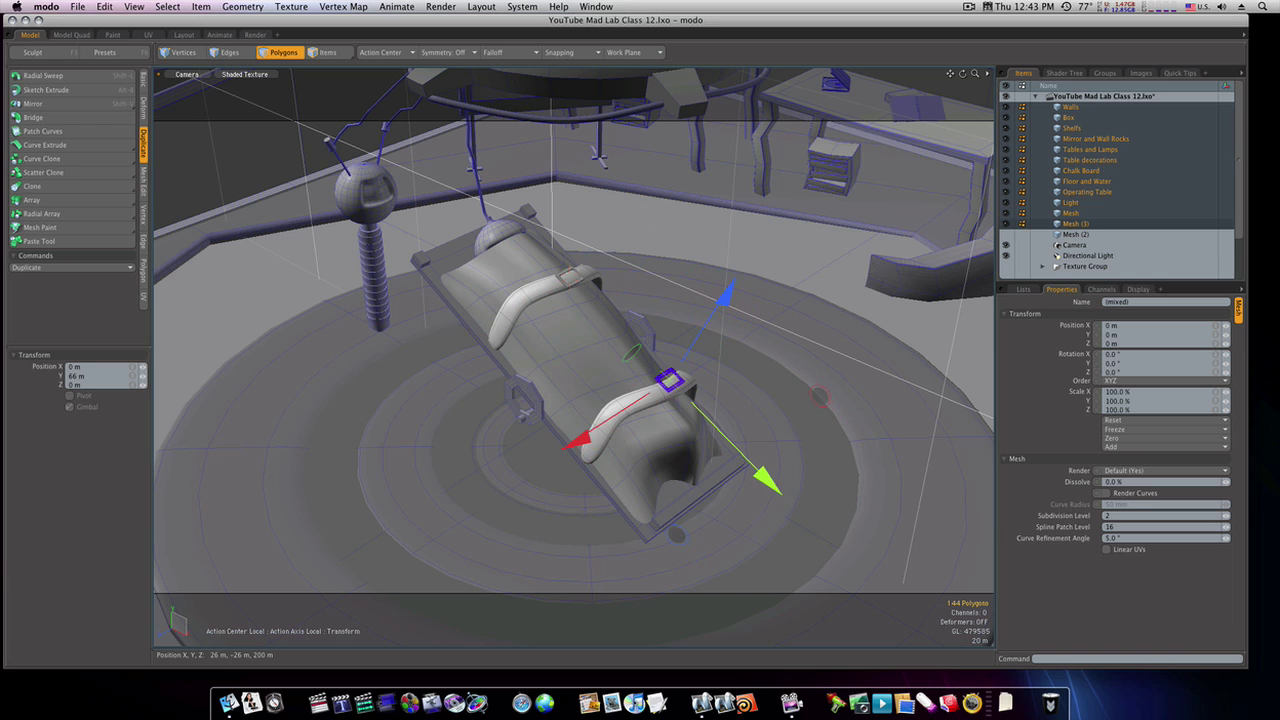
key(space)
Lower the second strap down so it rests on the table.
mouse_move(757, 388)
alt+mouse_down()
mouse_move(631, 360)
mouse_move(729, 346)
alt+mouse_up()
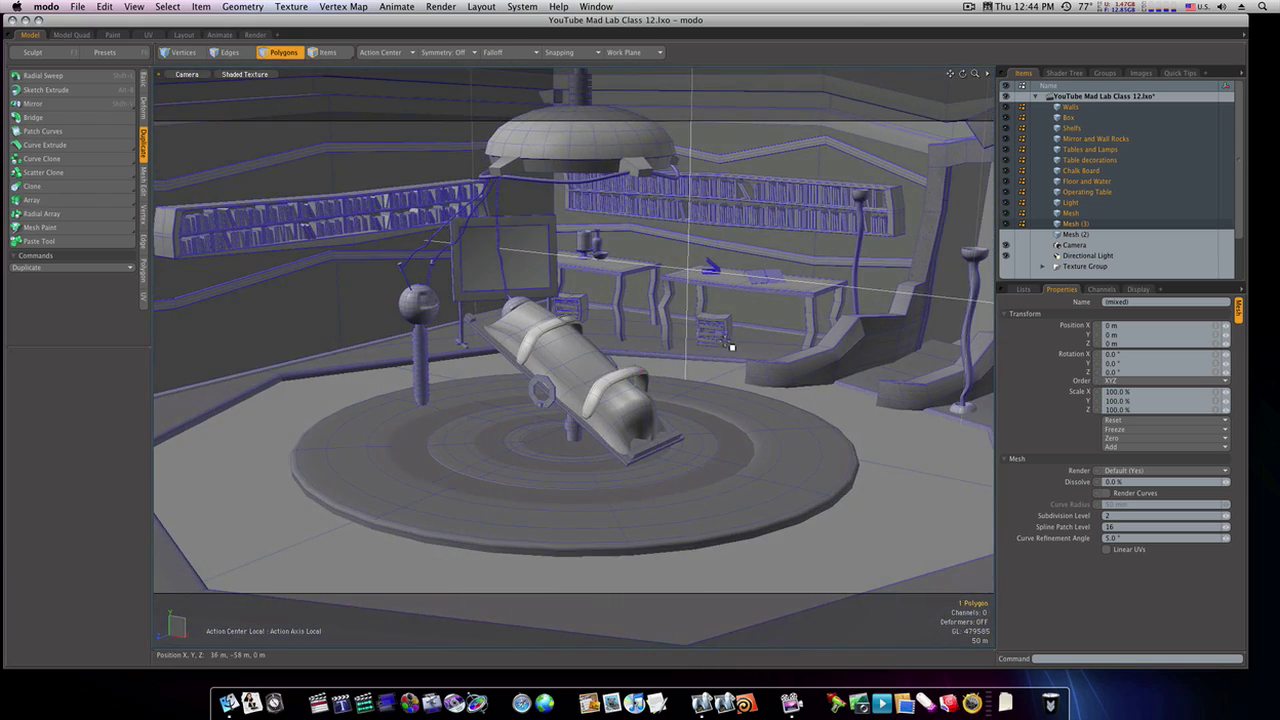
double_click(633, 383)
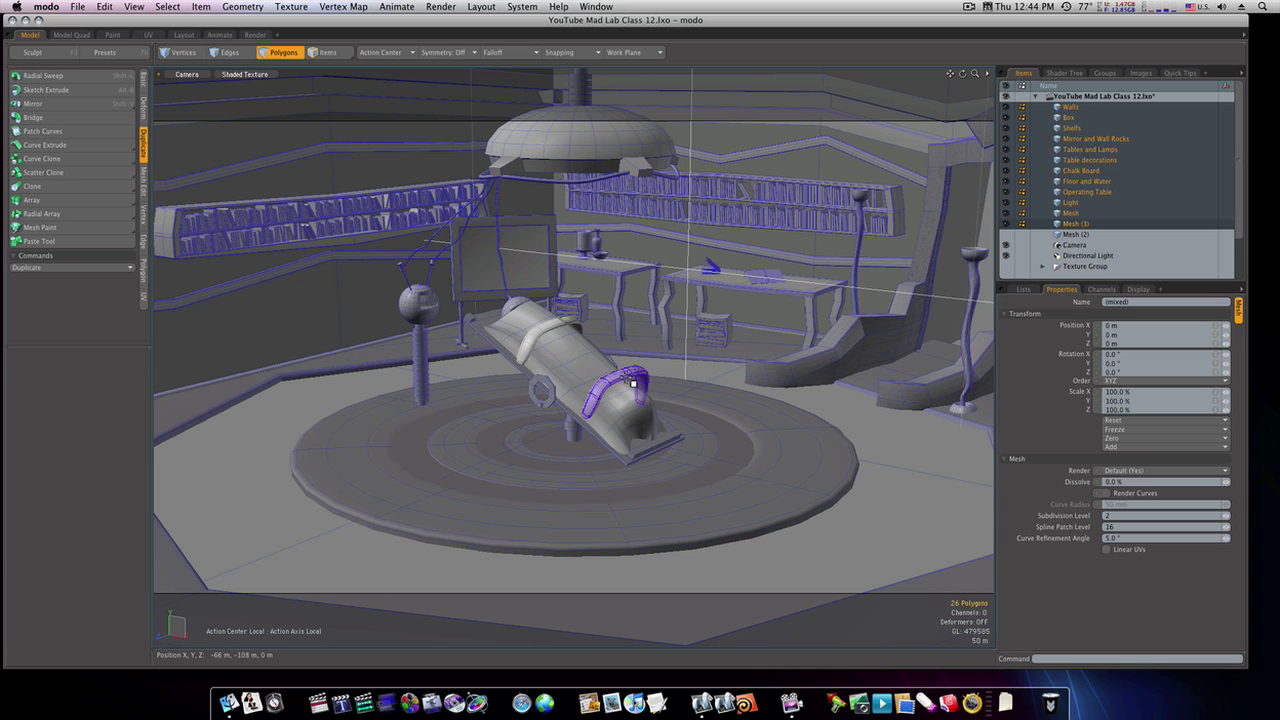
key(w)
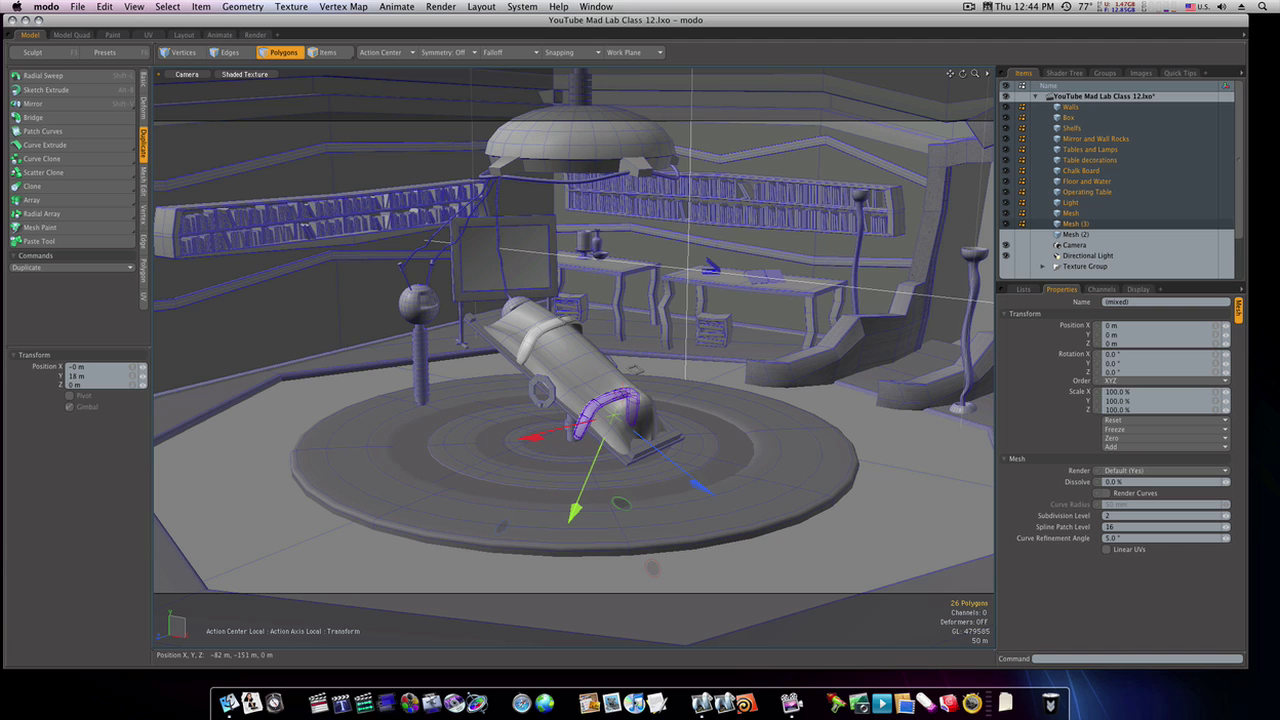
drag(620, 395, 628, 408)
key(q)
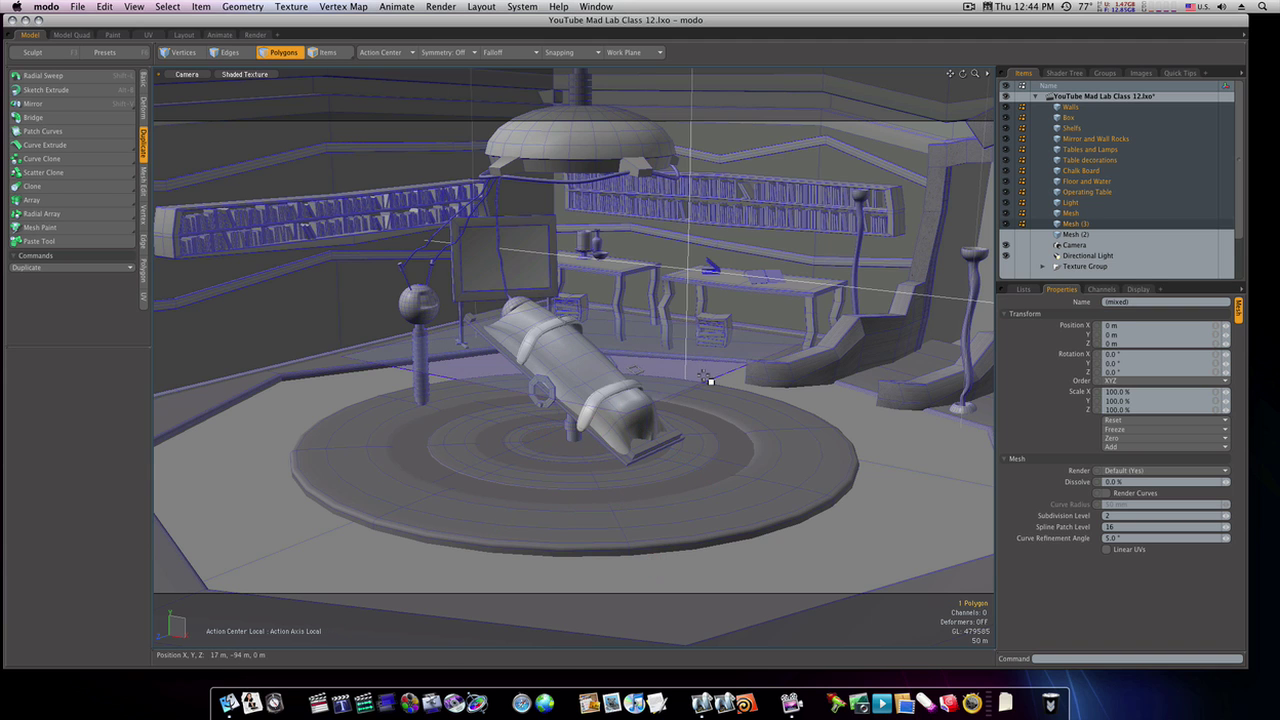
alt+drag(707, 369, 850, 330)
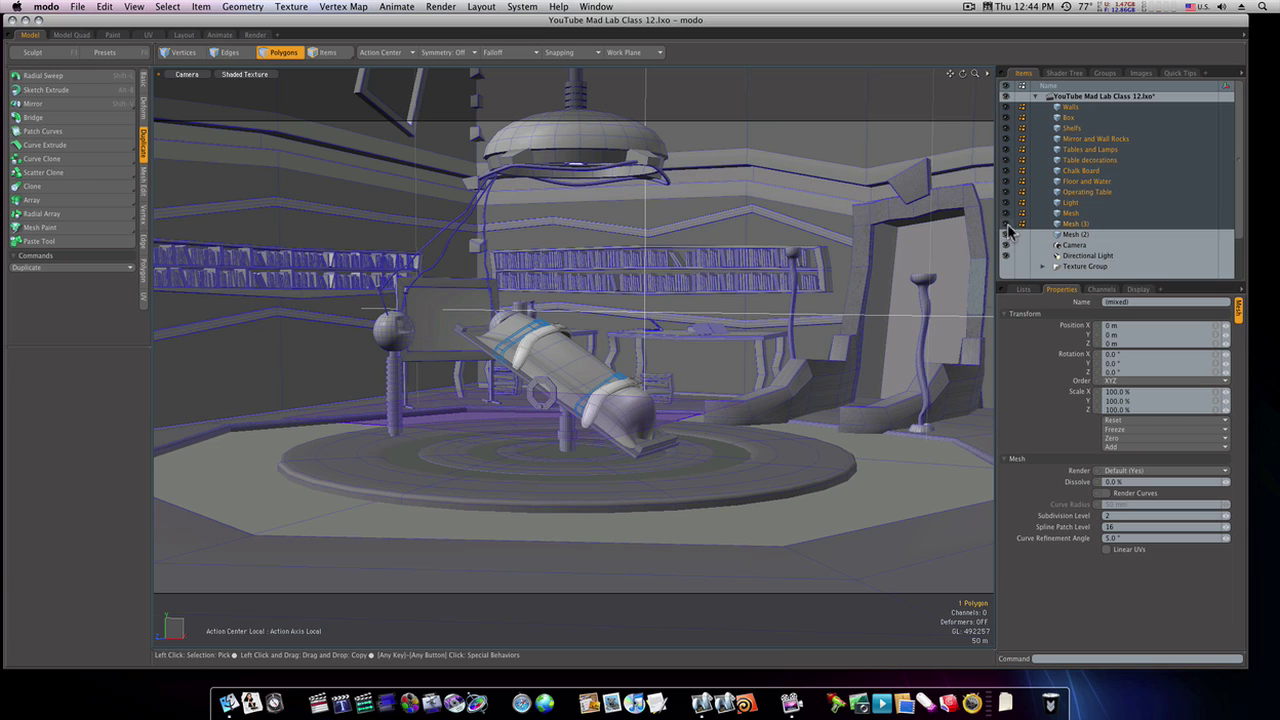
ctrl+click(1065, 229)
mouse_move(615, 345)
ctrl+alt+mouse_down()
mouse_move(755, 360)
mouse_move(396, 497)
mouse_move(471, 451)
mouse_move(631, 403)
mouse_move(703, 403)
mouse_move(586, 471)
mouse_move(721, 441)
mouse_move(749, 400)
mouse_move(723, 403)
ctrl+alt+mouse_up()
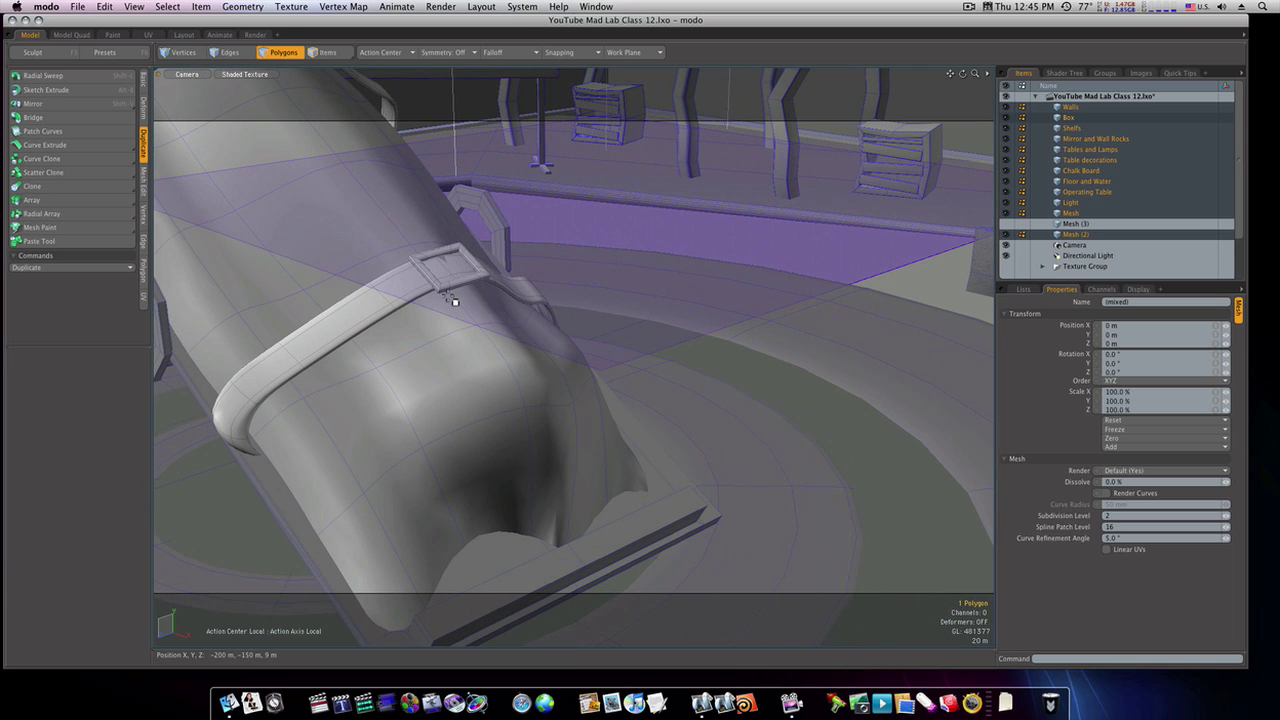
alt+drag(465, 305, 455, 320)
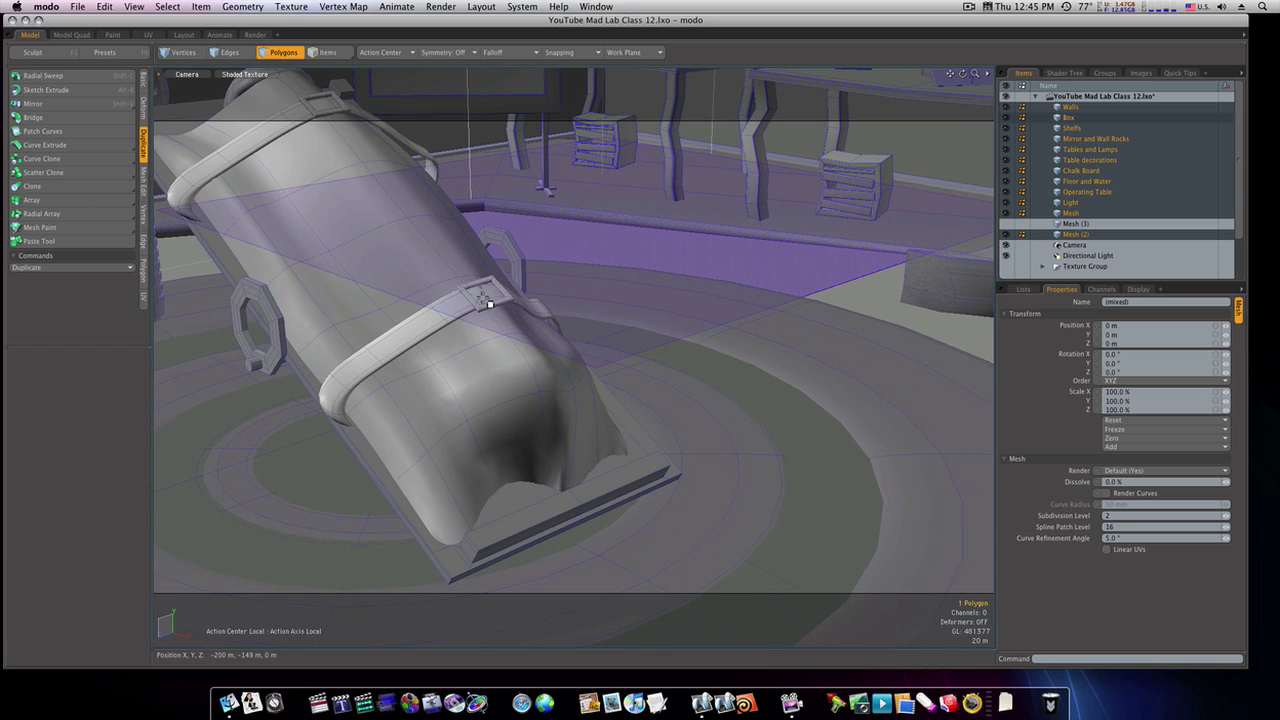
mouse_move(505, 297)
alt+mouse_down()
mouse_move(473, 308)
mouse_move(443, 297)
mouse_move(446, 314)
mouse_move(474, 310)
alt+mouse_up()
mouse_move(590, 309)
alt+mouse_down()
mouse_move(551, 327)
mouse_move(456, 232)
alt+mouse_up()
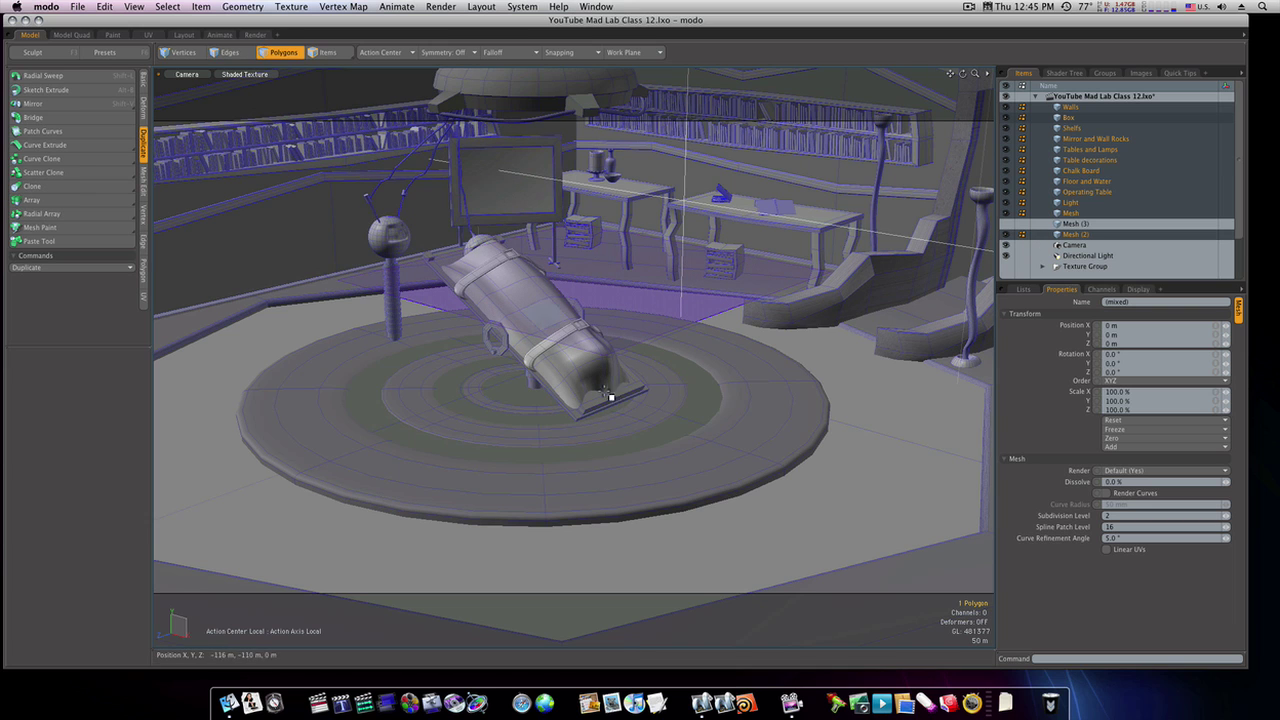
ctrl+alt+drag(620, 400, 602, 402)
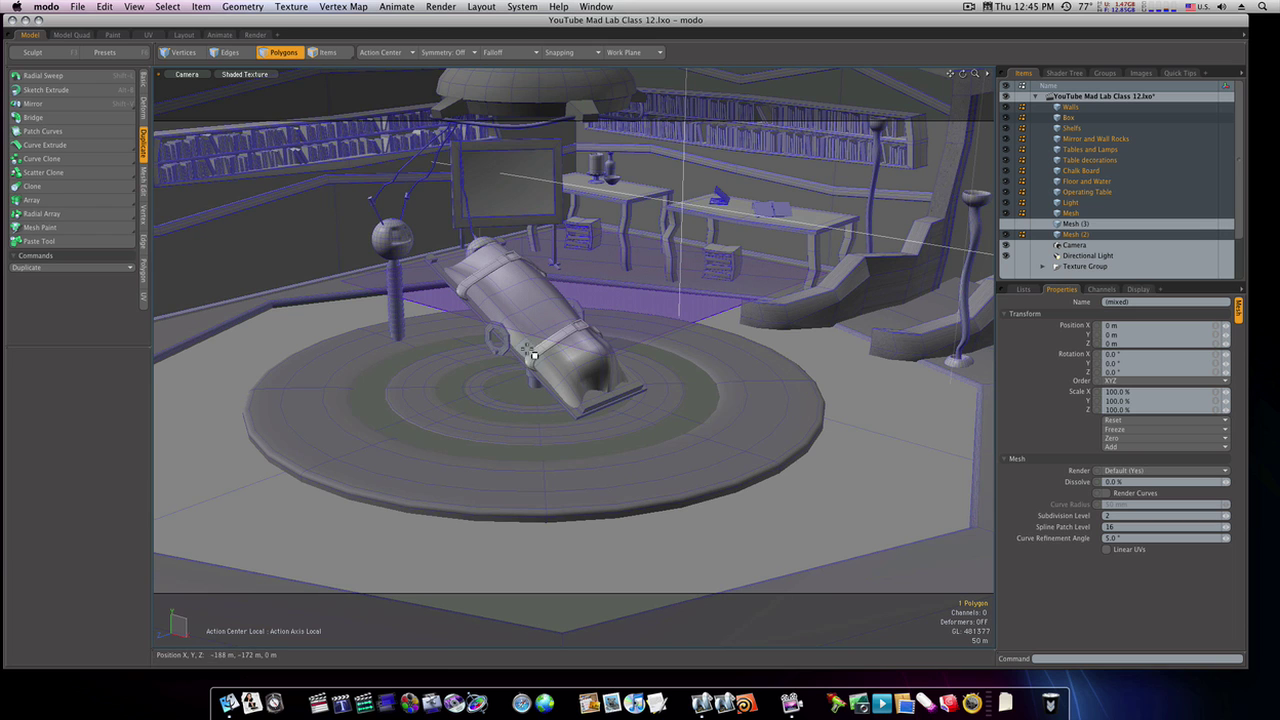
alt+drag(549, 350, 420, 260)
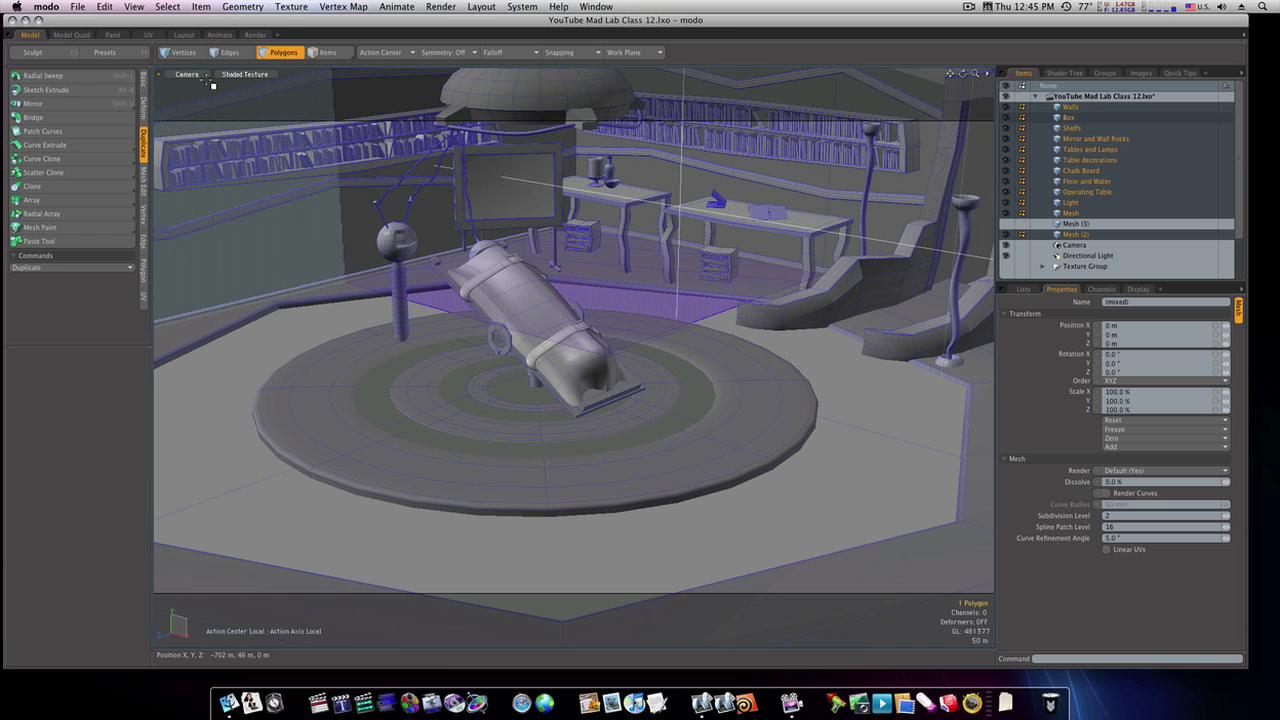
mouse_move(212, 86)
alt+mouse_down()
mouse_move(597, 337)
mouse_move(853, 320)
mouse_move(890, 482)
alt+mouse_up()
Shift the Preview window to show the full Final Lab Scene Textured.png render.
key(3)
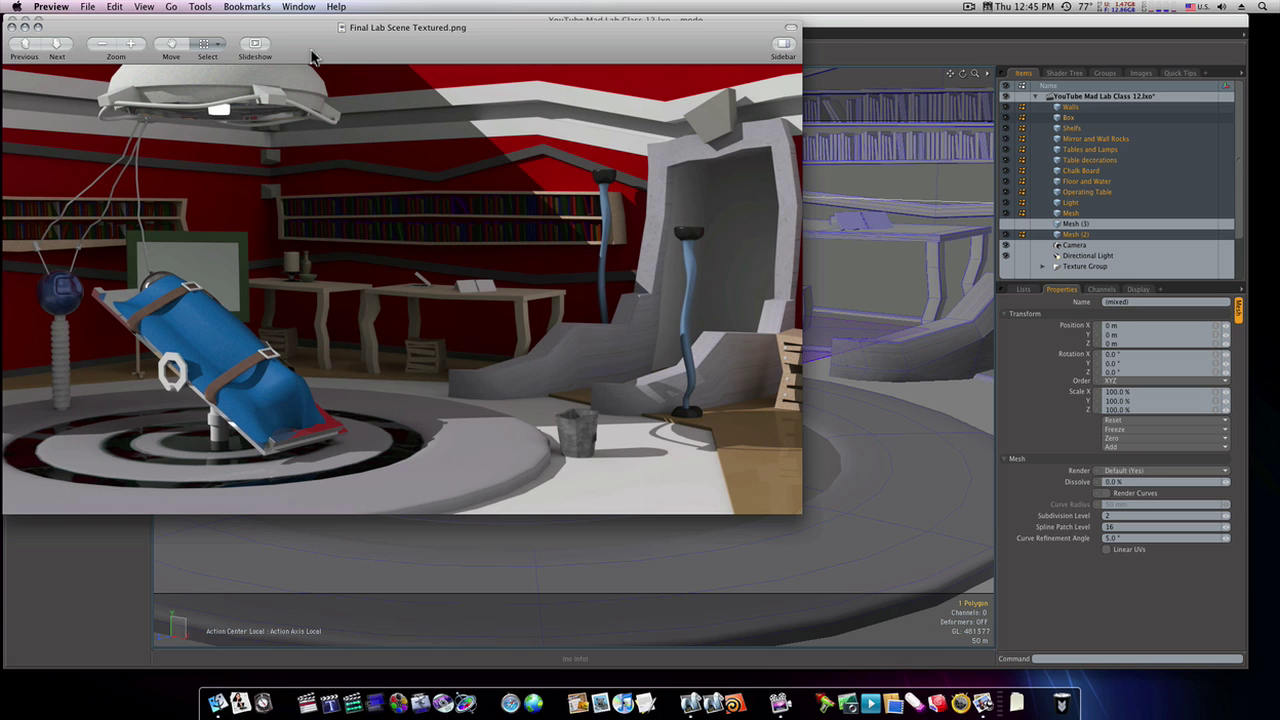
drag(318, 44, 472, 60)
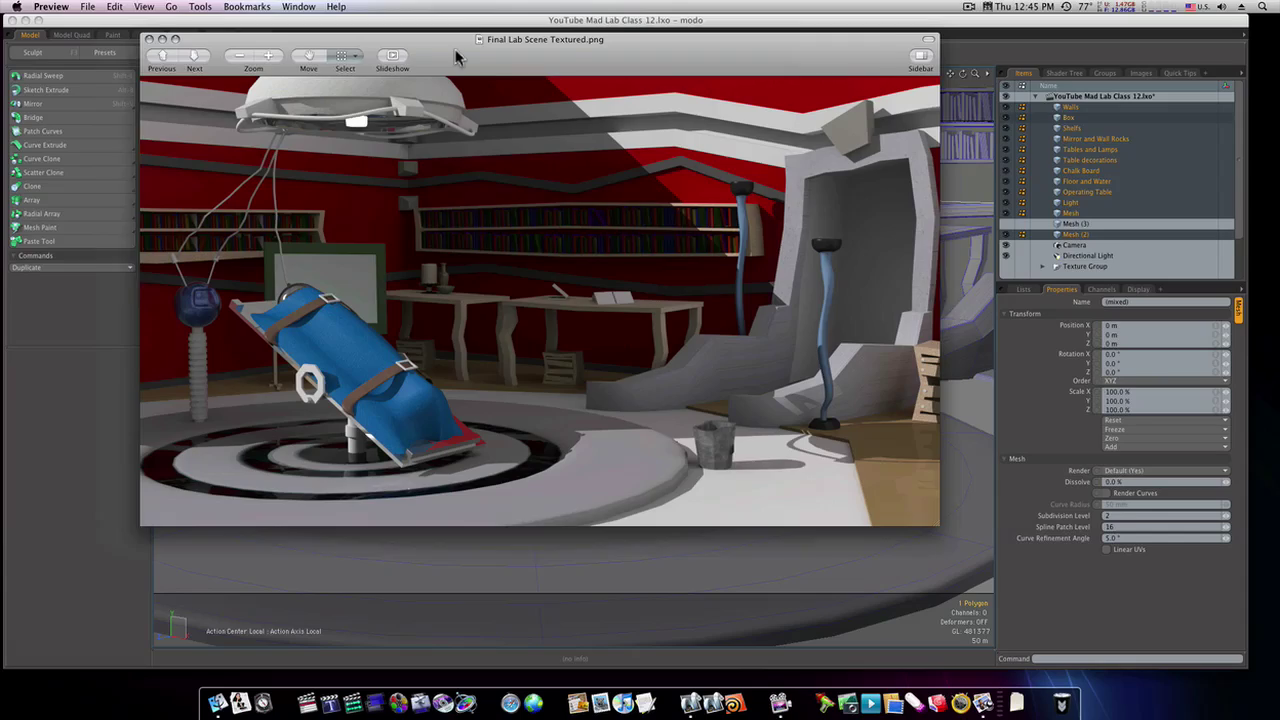